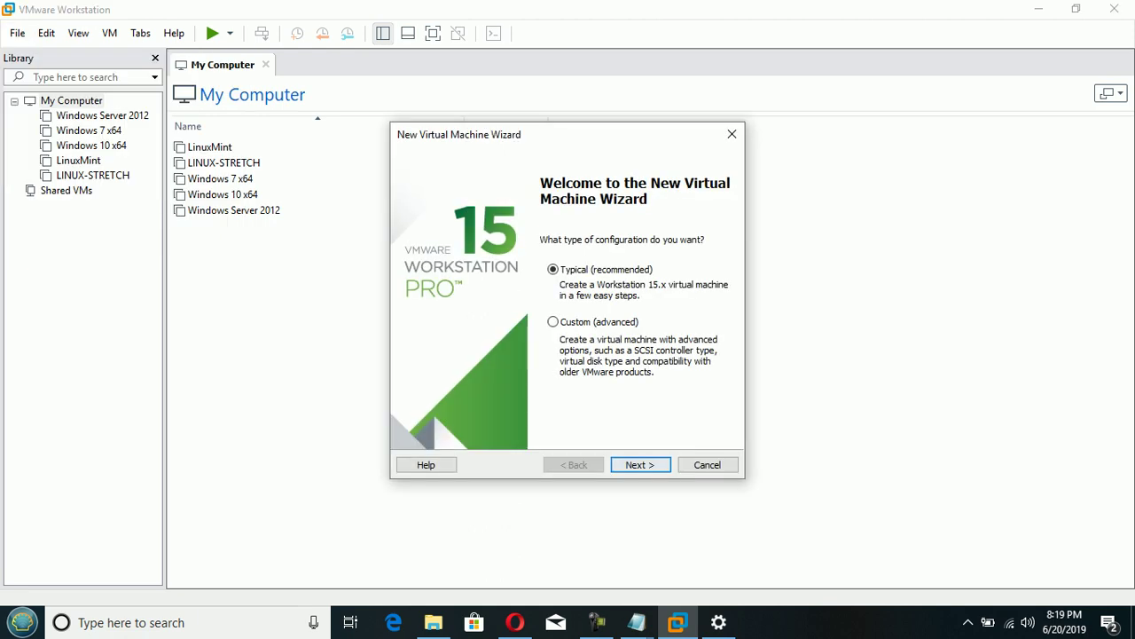
- Start a Typical new VM, install the OS later, with Linux Debian 9.x 64-bit as guest
key("Return")
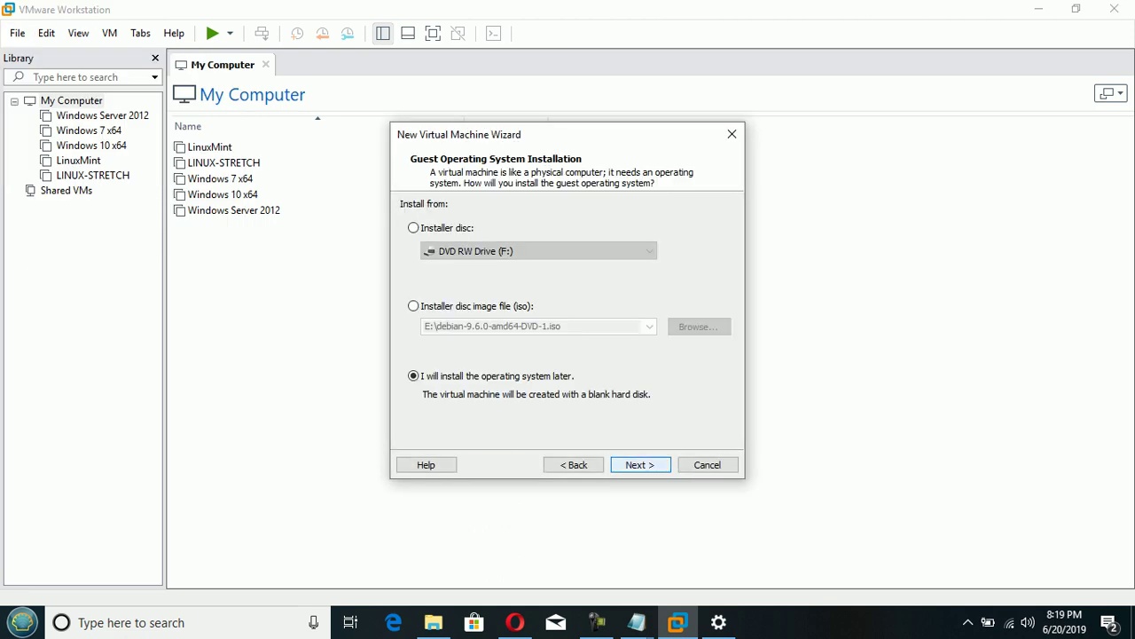
key("Return")
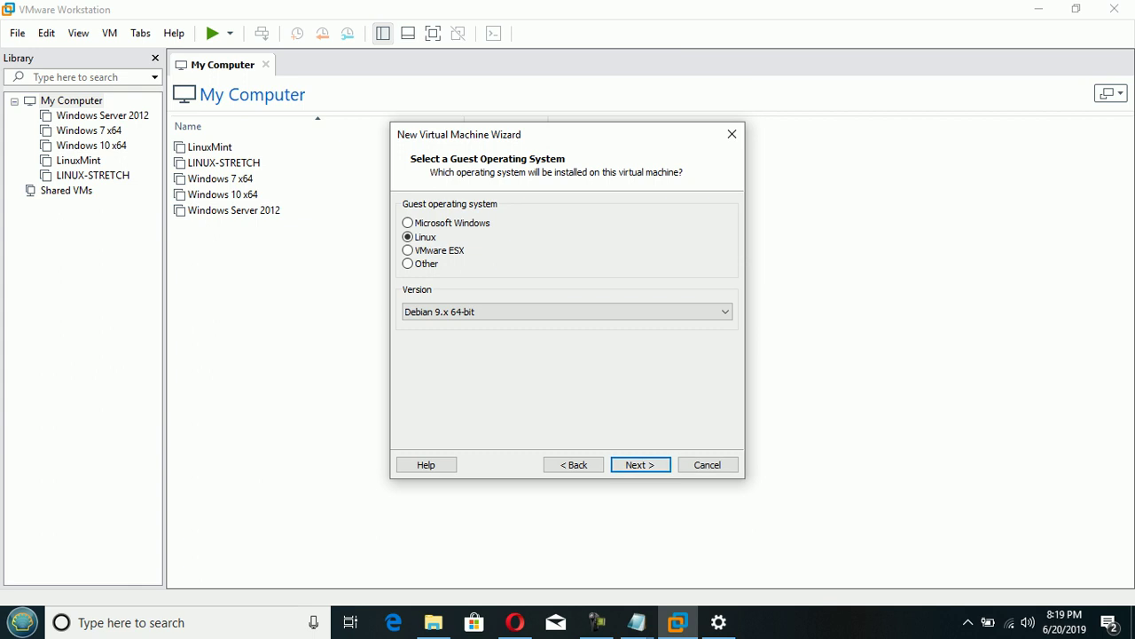
key("alt+Down")
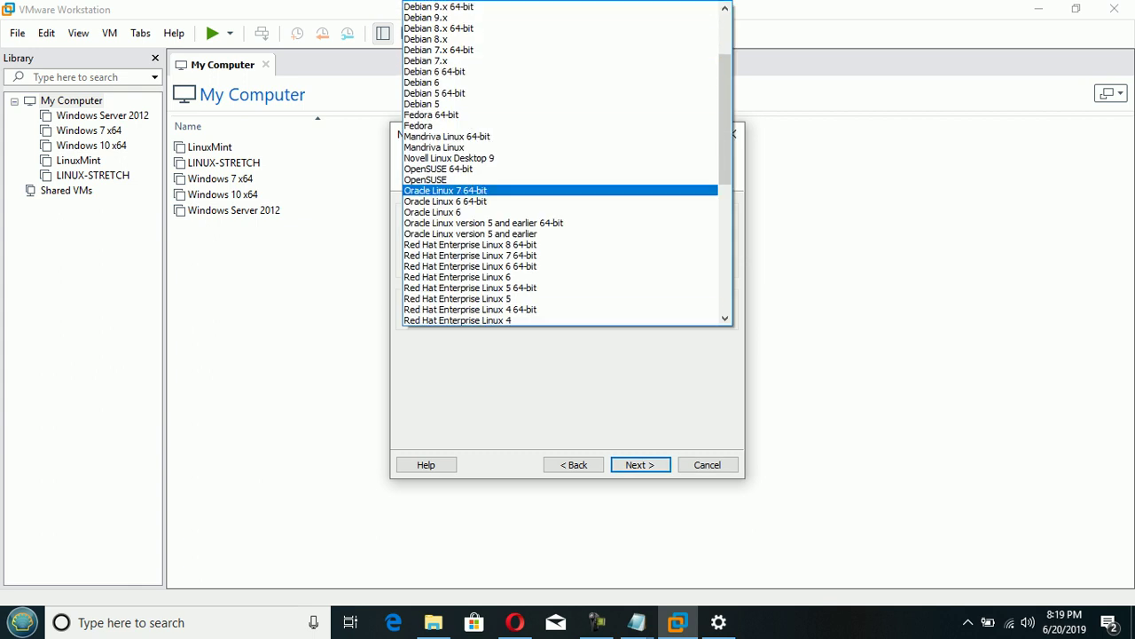
key("Return")
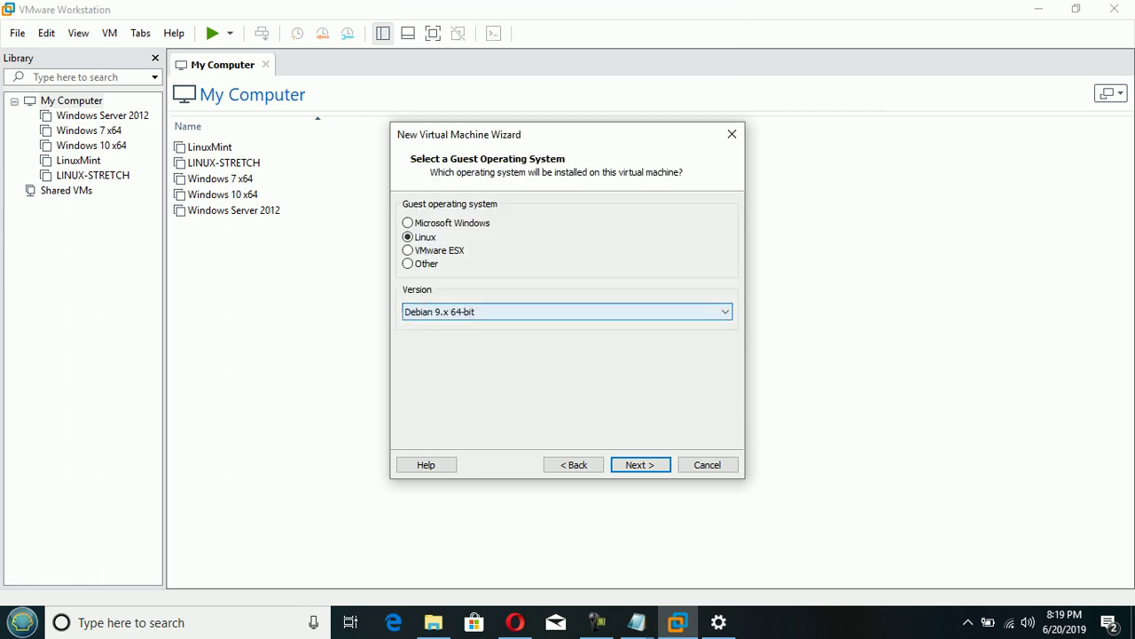
- Name the VM DEBIAN-9 ( STRETCH ) and give it a 60 GB disk stored as a single file
key("Return")
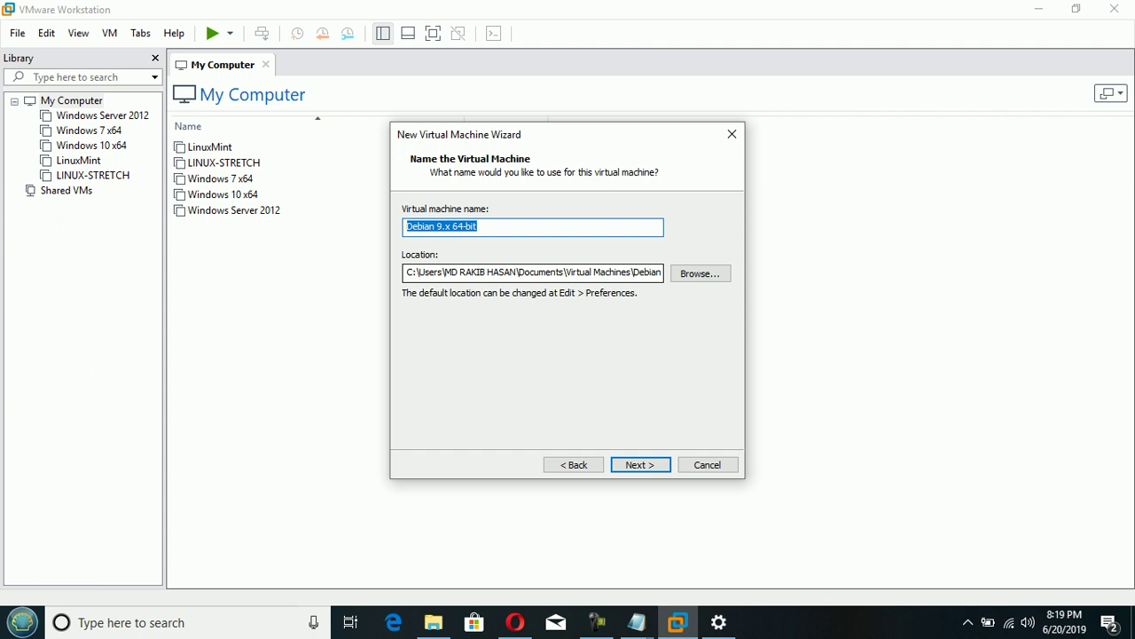
type("DEBIAN-9 ( STRETCH )")
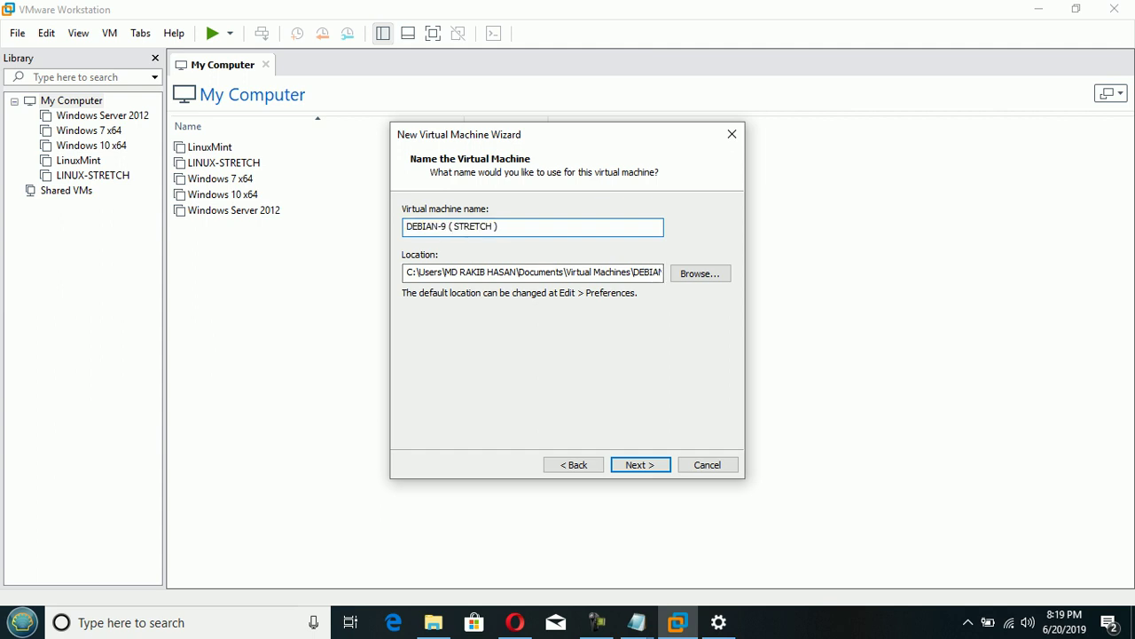
key("Return")
type("60")
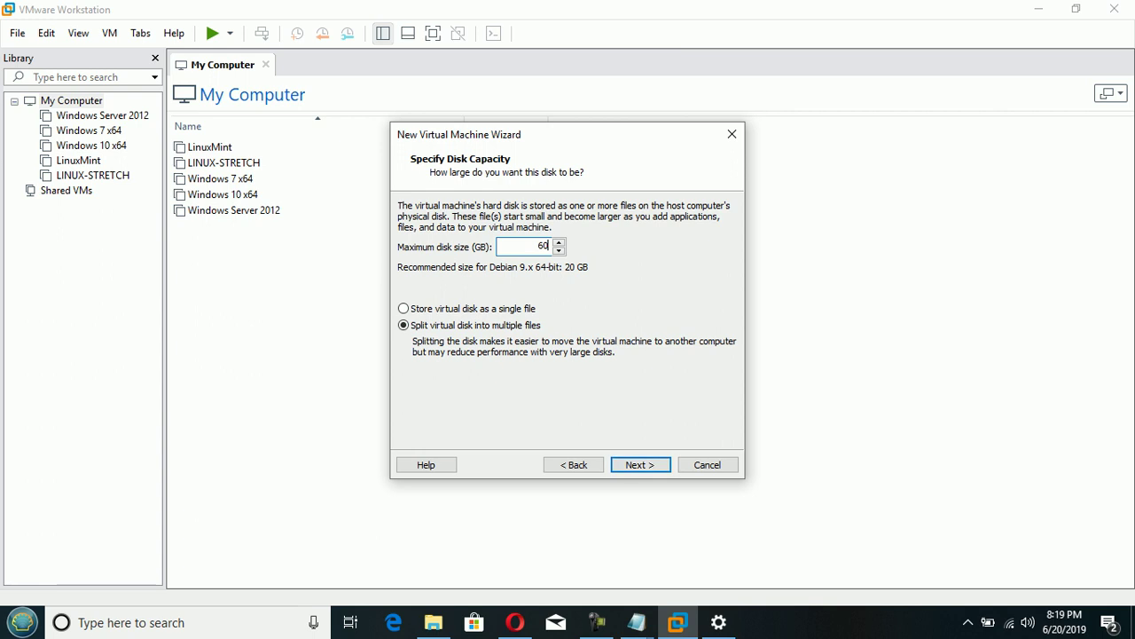
key("Tab")
key("Up")
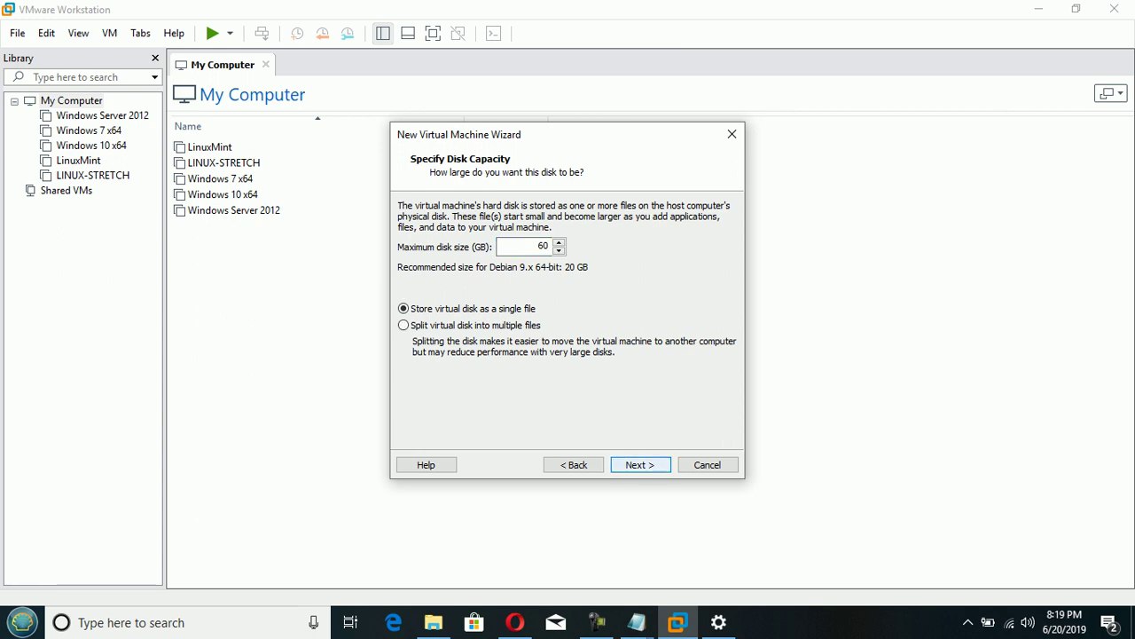
key("Return")
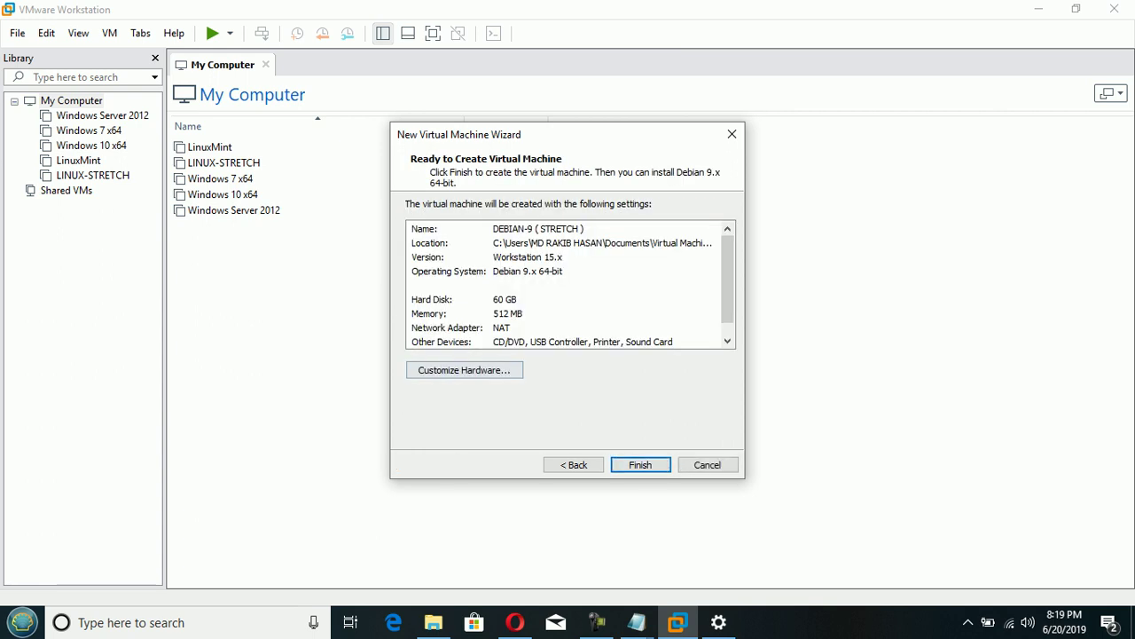
- In the hardware customization, raise memory to 2 GB and set 2 cores per processor
left_click(464, 370)
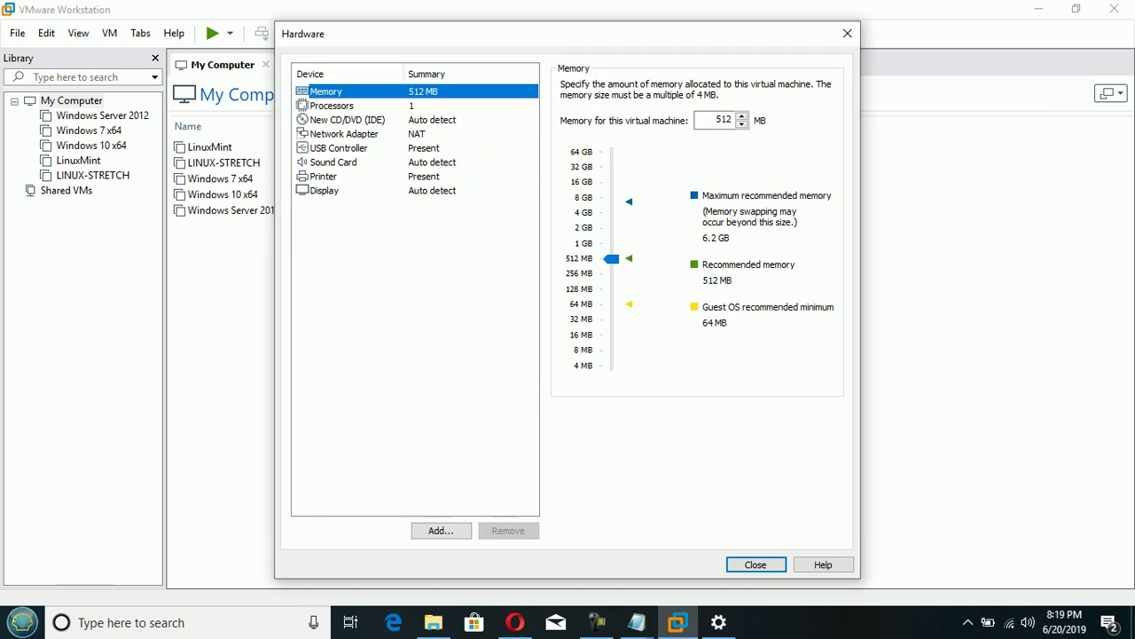
key("Up")
key("Up")
left_click(331, 105)
key("alt+Down")
key("Down")
key("Return")
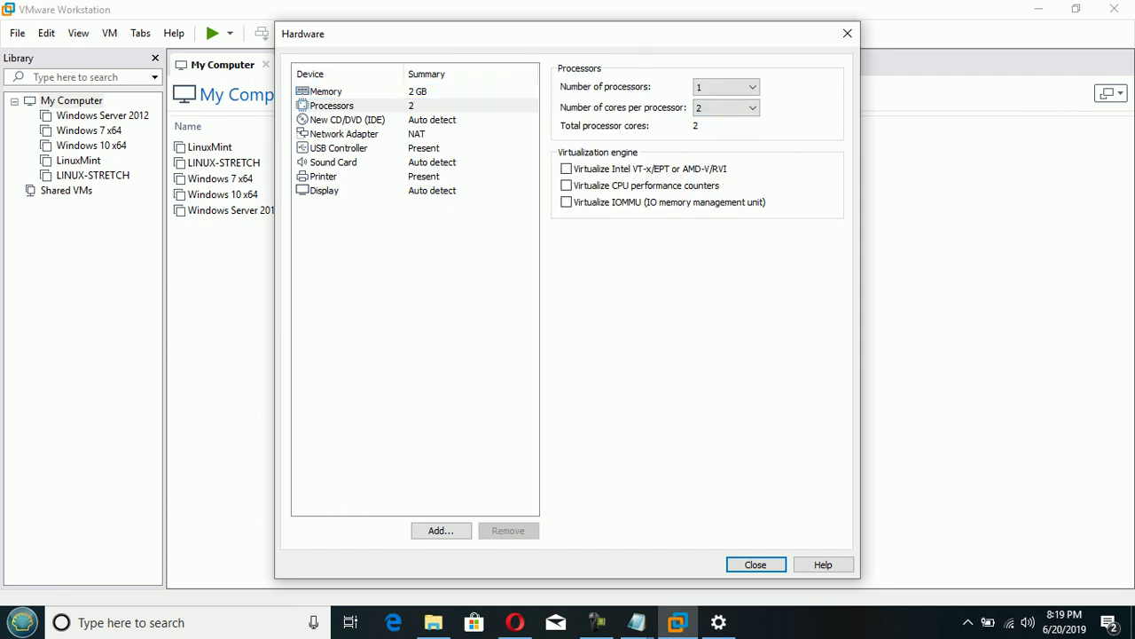
- Attach debian-9.6.0-amd64-DVD-1.iso to the CD/DVD drive and finish creating the VM
left_click(347, 120)
left_click(566, 185)
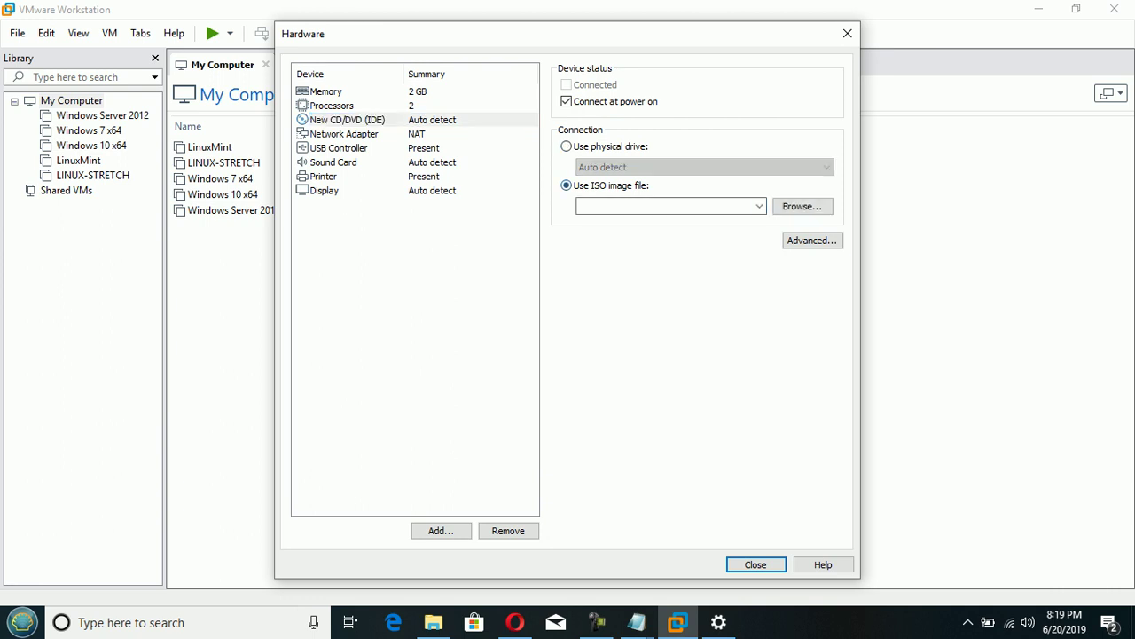
left_click(802, 206)
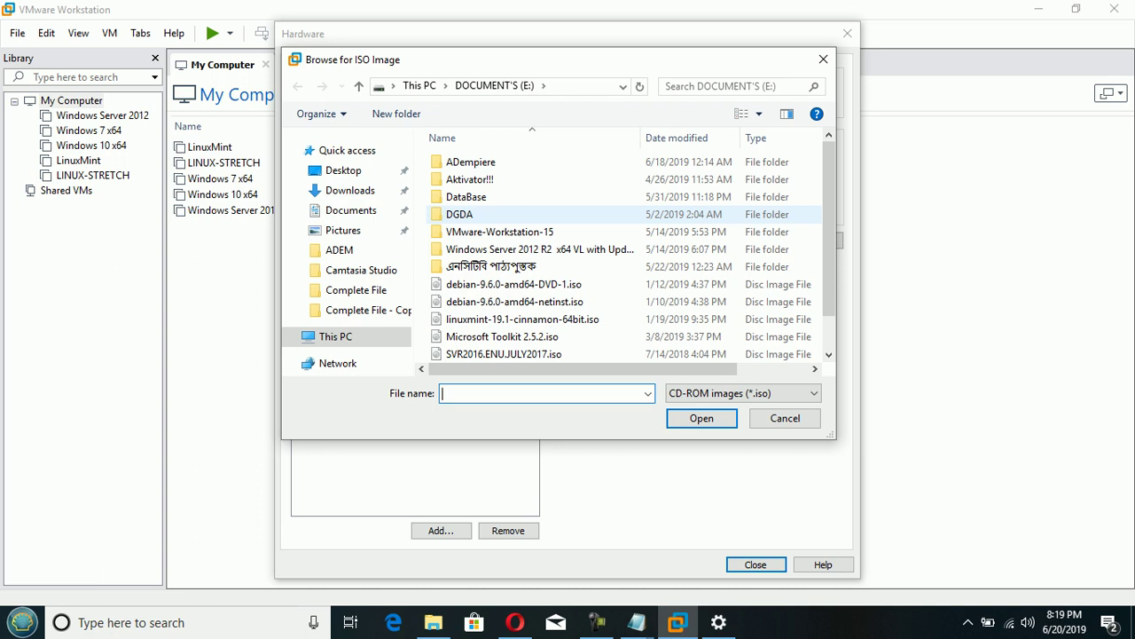
double_click(513, 284)
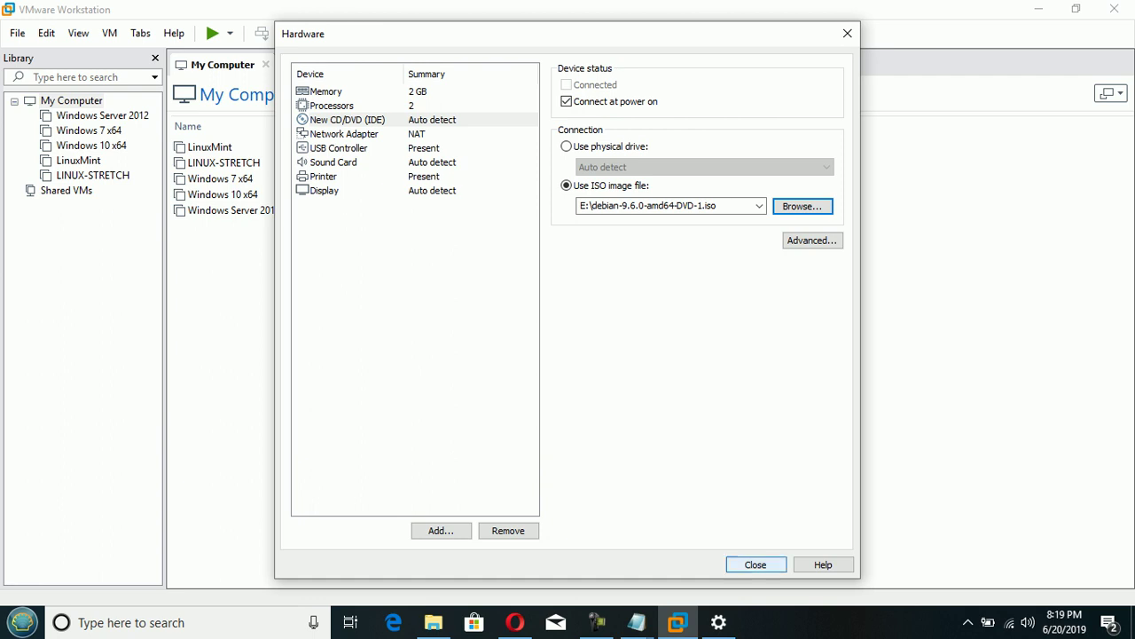
left_click(756, 564)
left_click(640, 465)
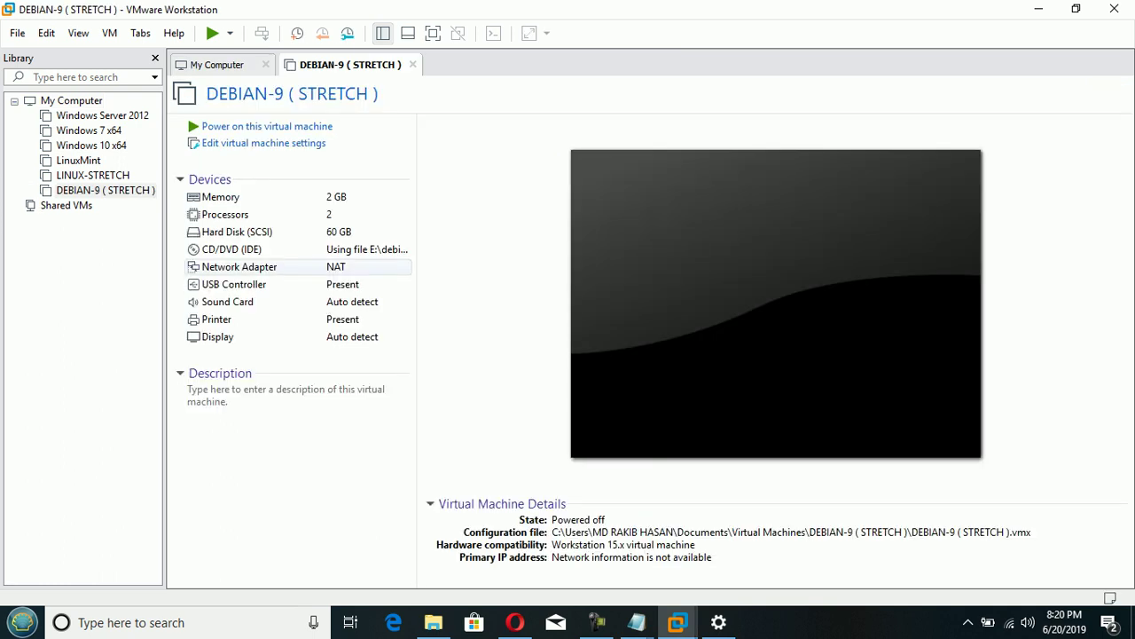
- Power on the DEBIAN-9 VM in full screen and start the Graphical install from the boot menu
left_click(266, 126)
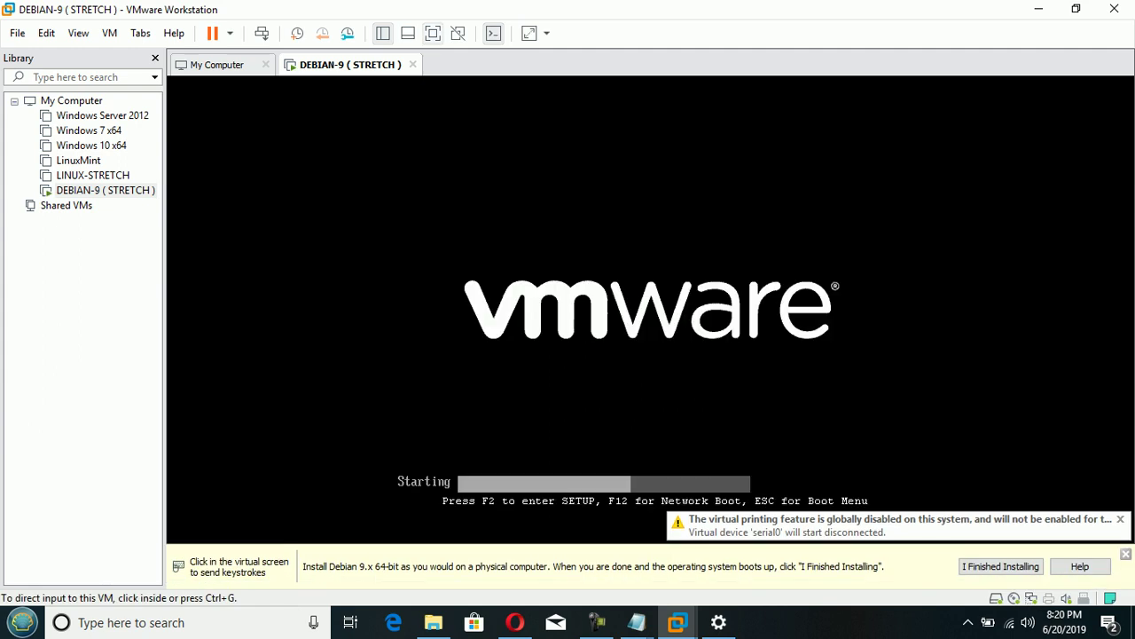
left_click(433, 33)
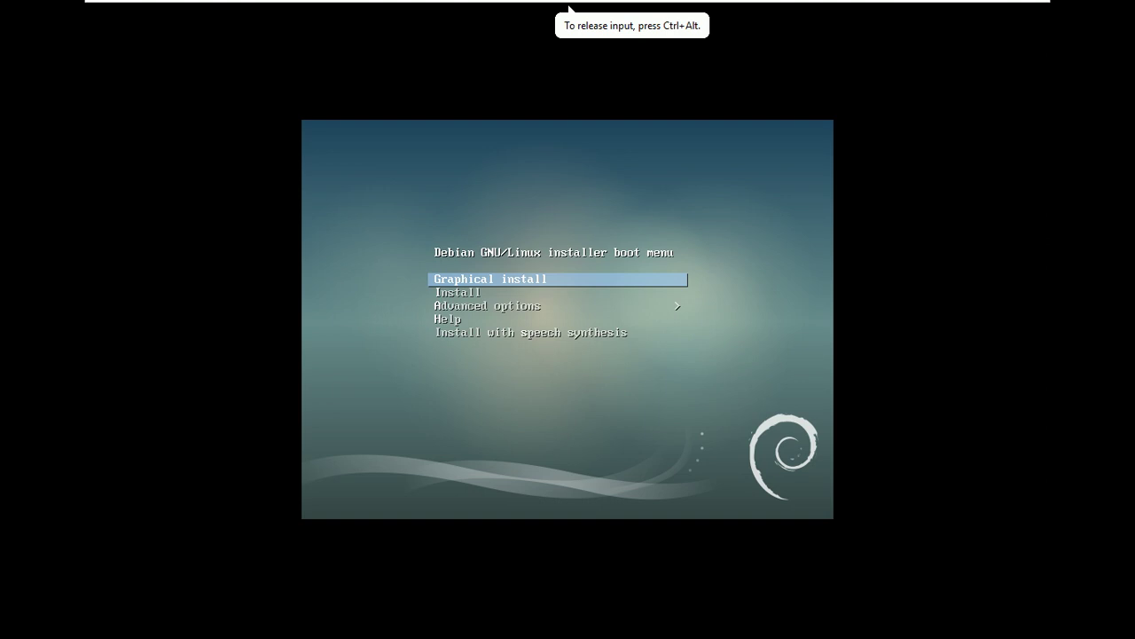
key("Down")
key("Up")
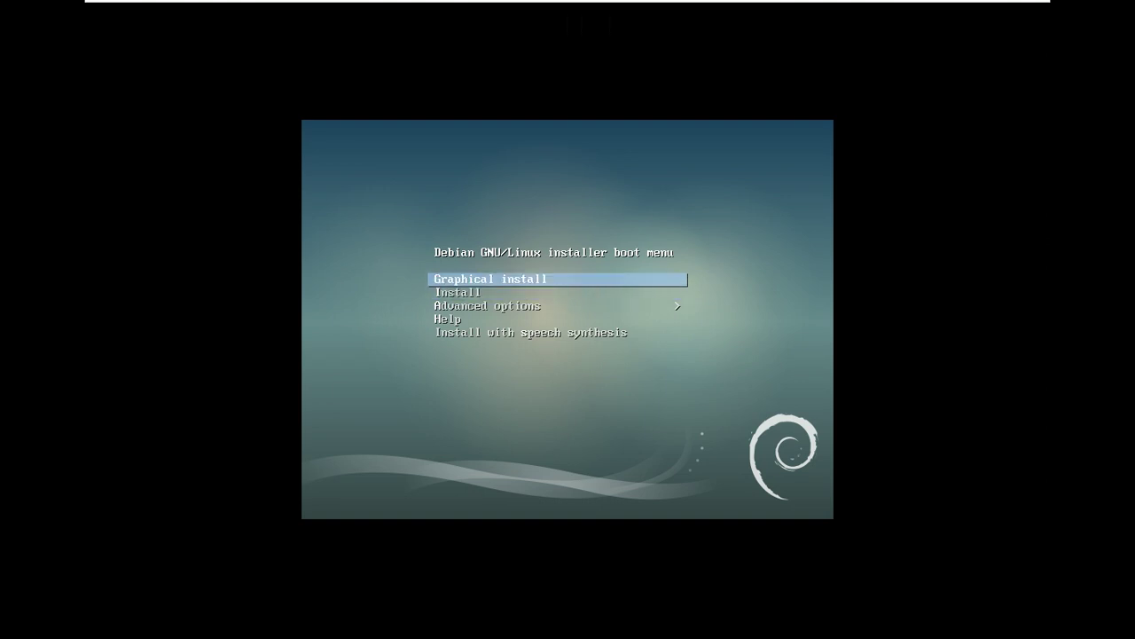
key("Return")
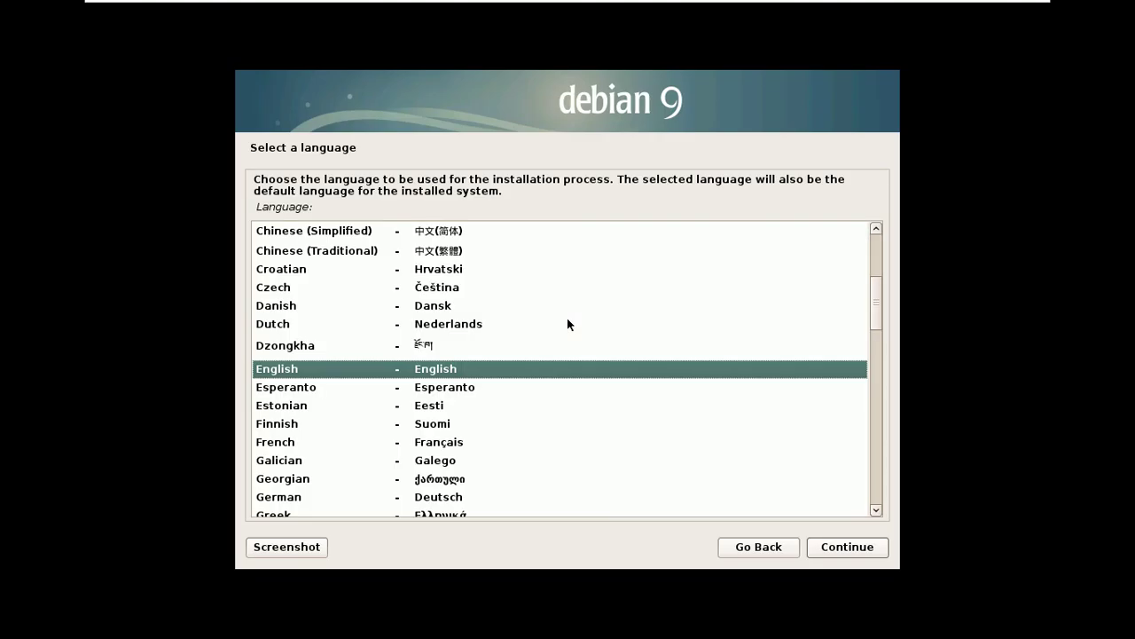
- Accept English, United States and the American English keymap in the installer
left_click(843, 547)
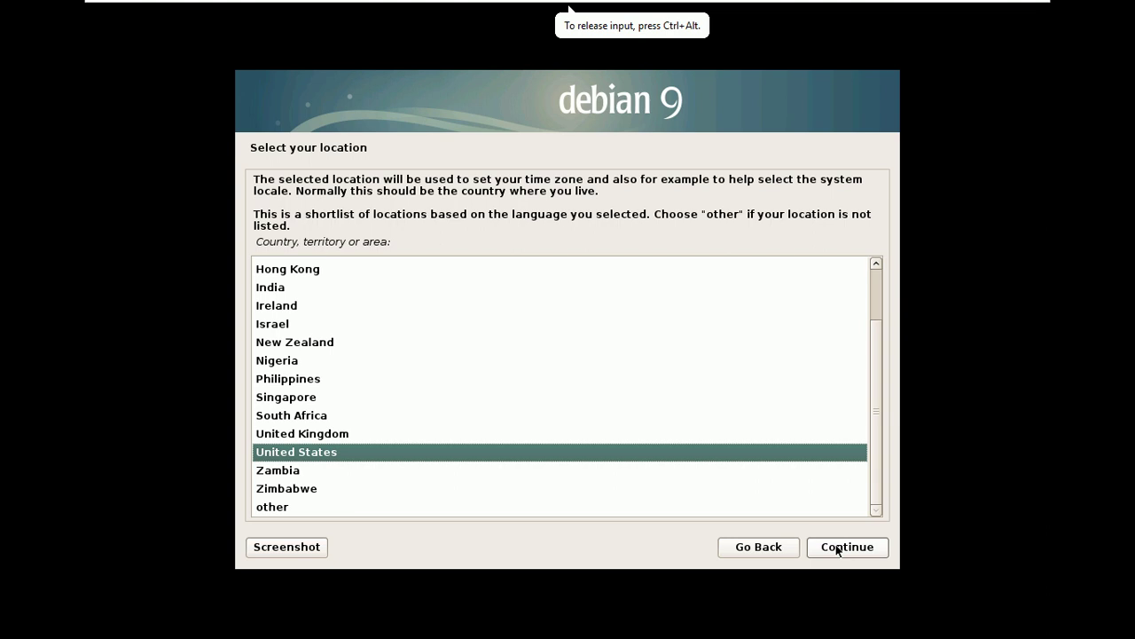
left_click(837, 547)
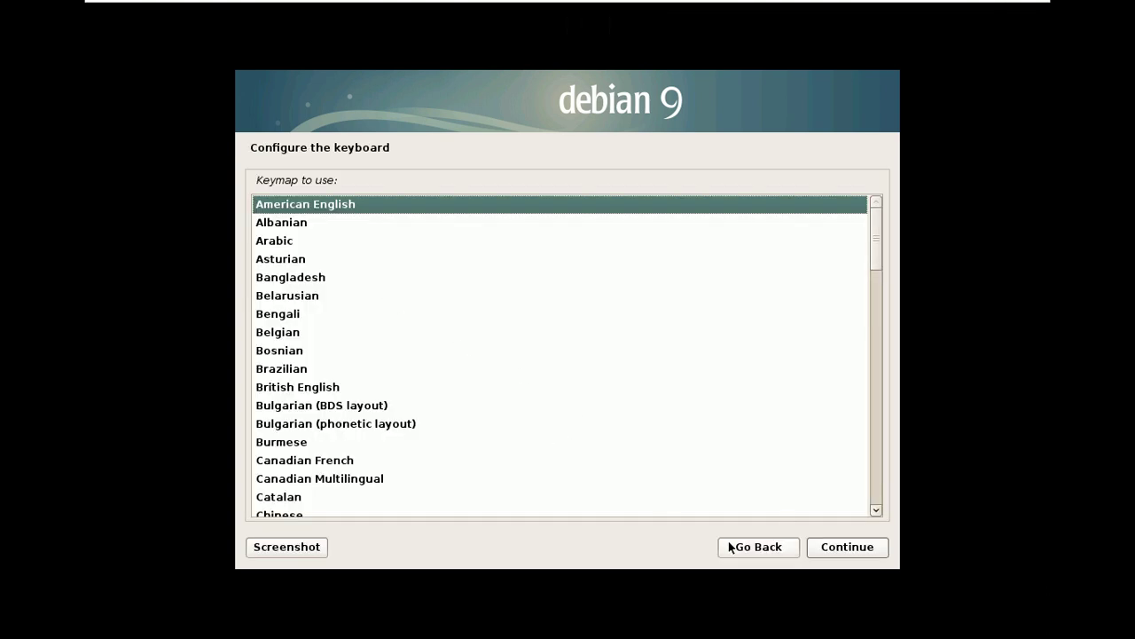
left_click(839, 553)
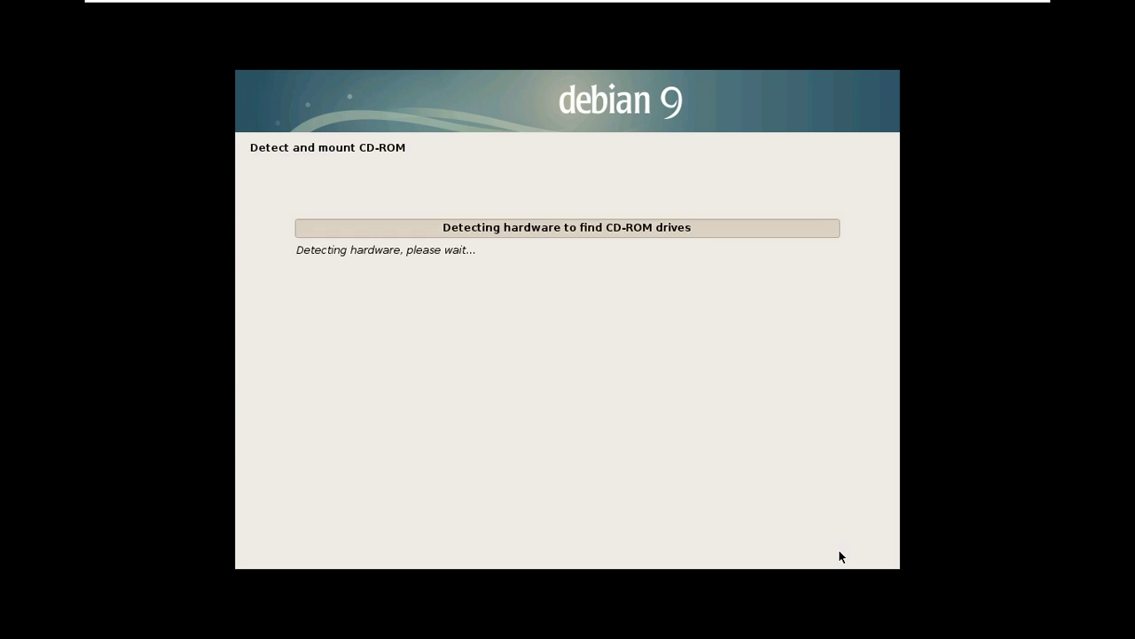
- Leave full screen, dismiss the installation hint bar, and return the VM to full screen
mouse_move(644, 71)
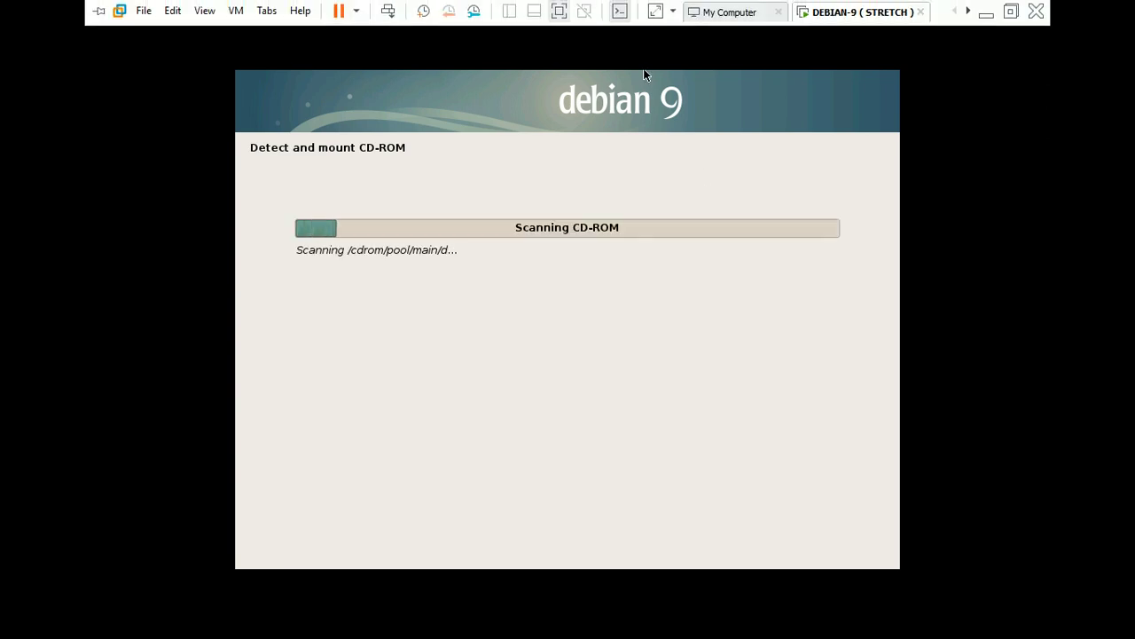
left_click(656, 11)
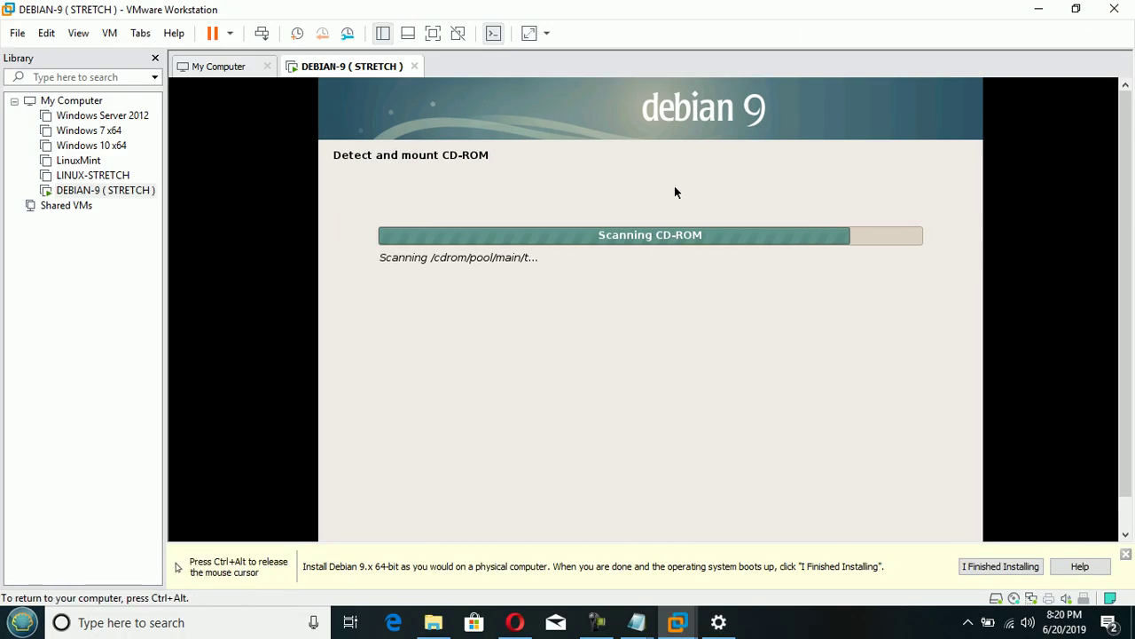
key("ctrl+alt")
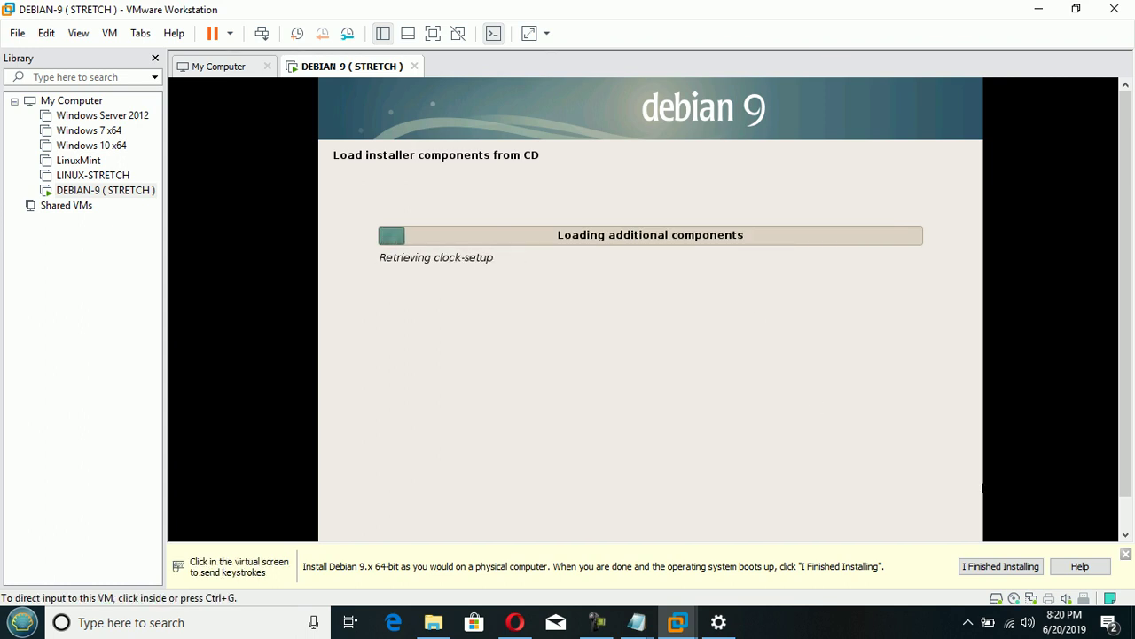
left_click(726, 416)
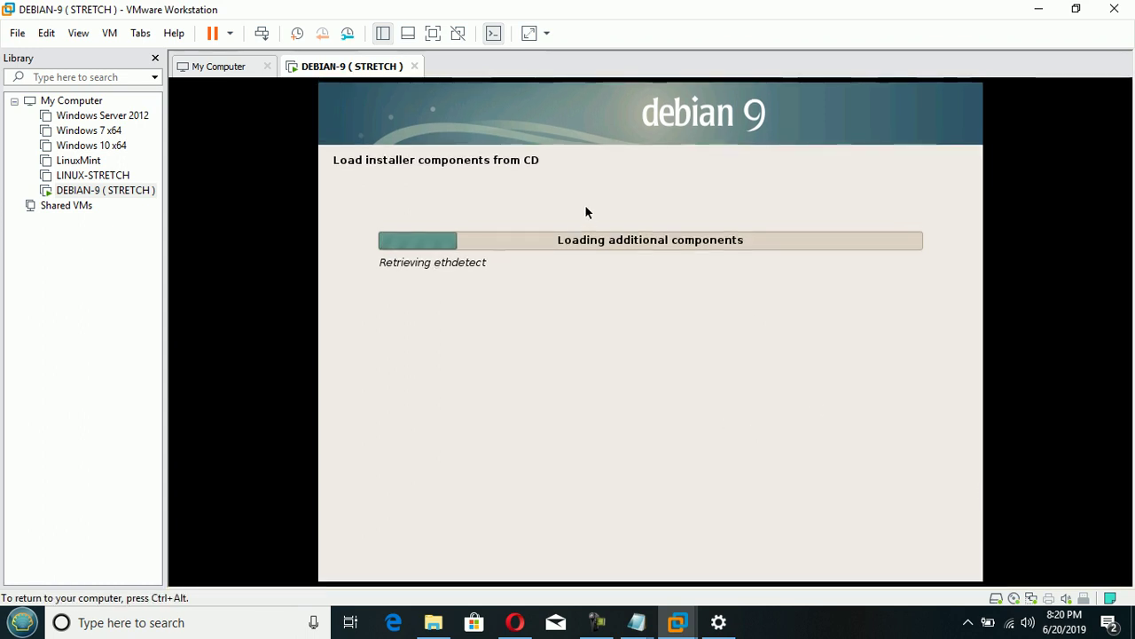
key("ctrl+alt")
left_click(433, 33)
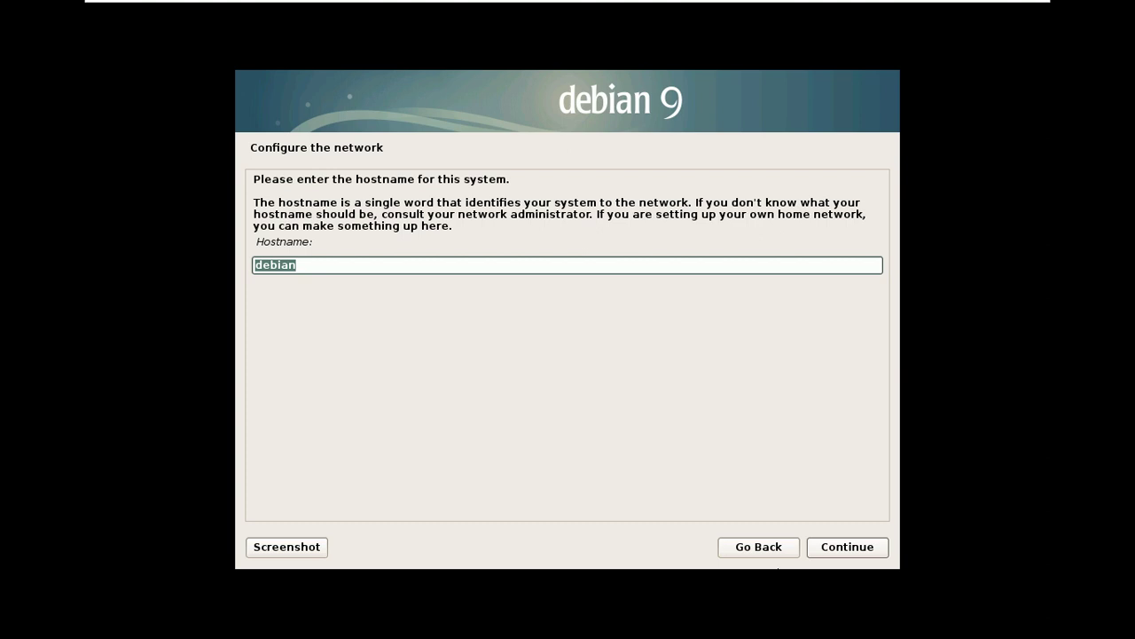
- Keep 'debian' as the hostname and leave the domain name field empty
left_click(292, 265)
double_click(292, 264)
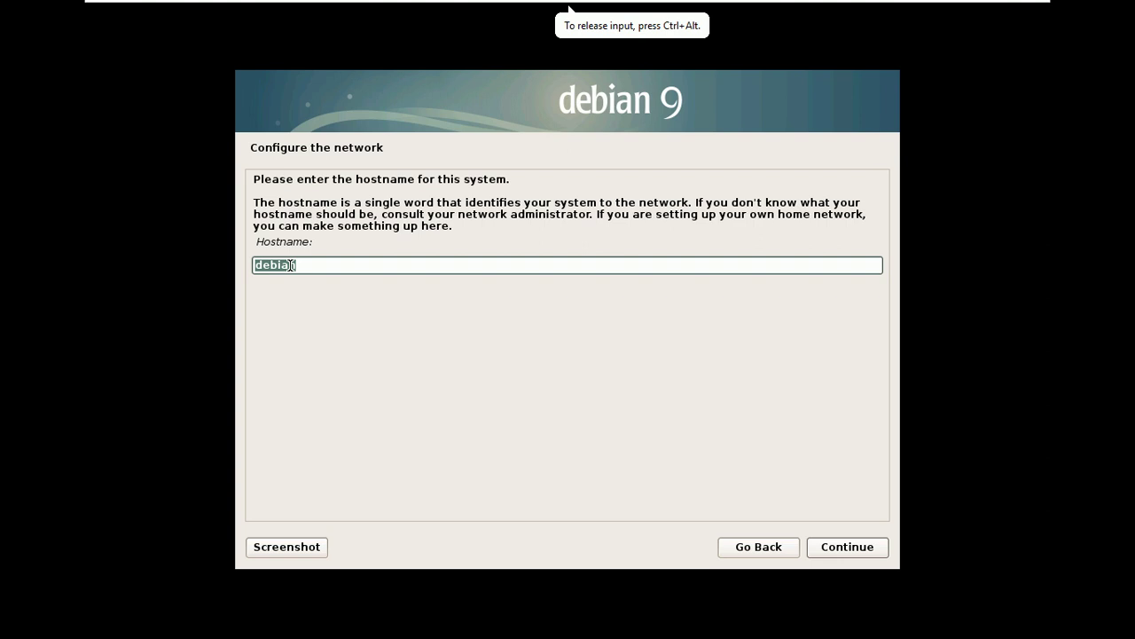
left_click(861, 547)
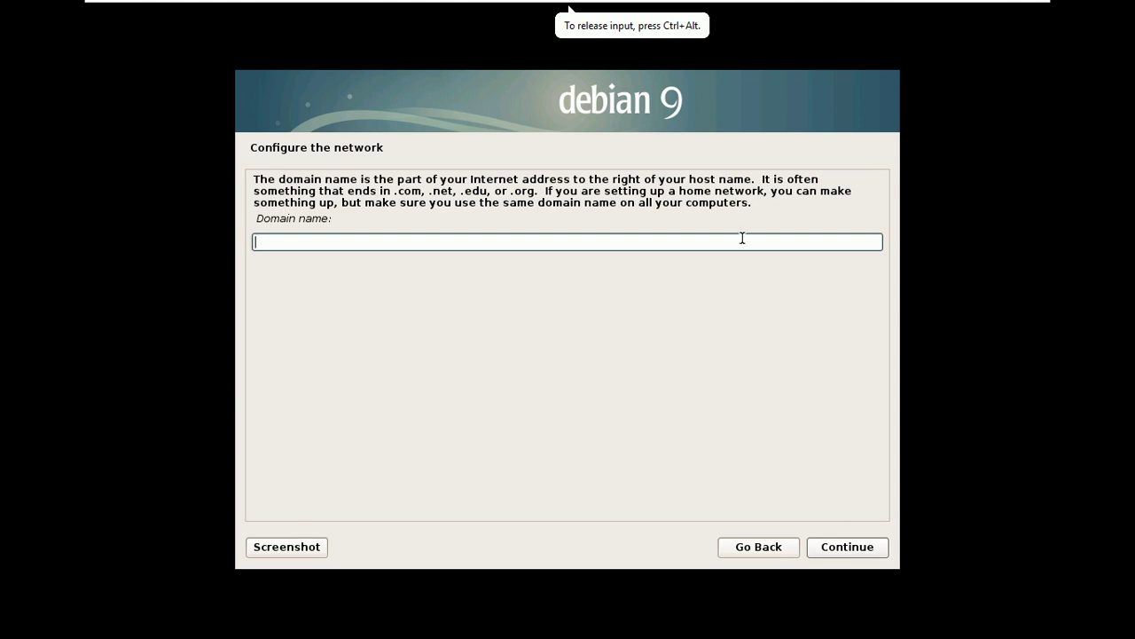
type("debian")
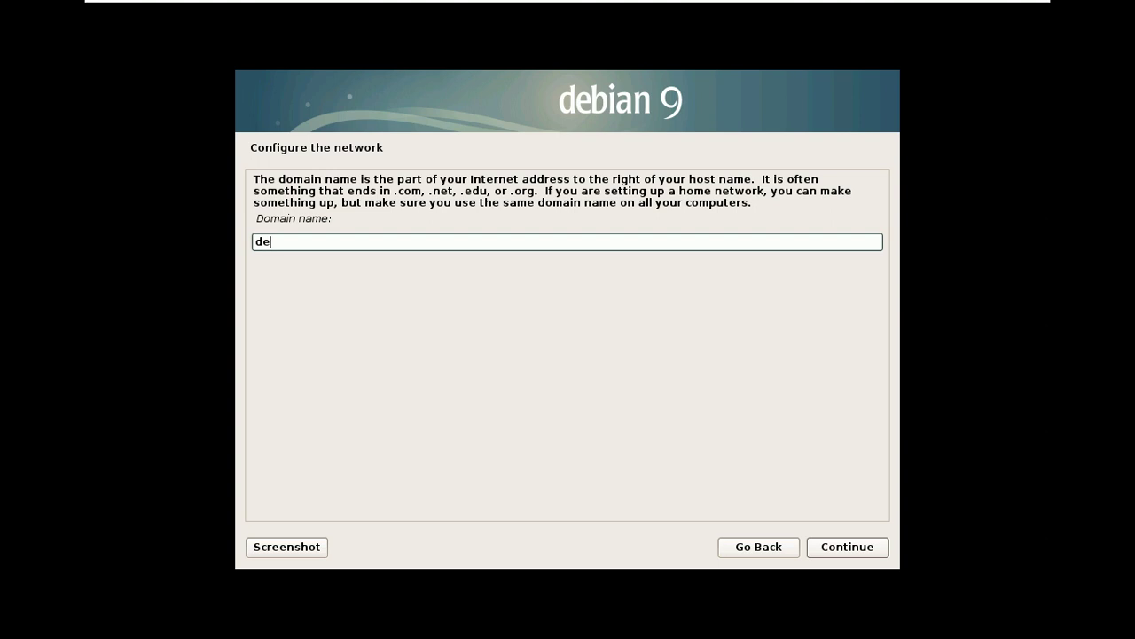
key("BackSpace")
key("BackSpace")
key("BackSpace")
key("BackSpace")
key("BackSpace")
key("BackSpace")
- Continue with no domain name, then enter and confirm the root password
left_click(849, 548)
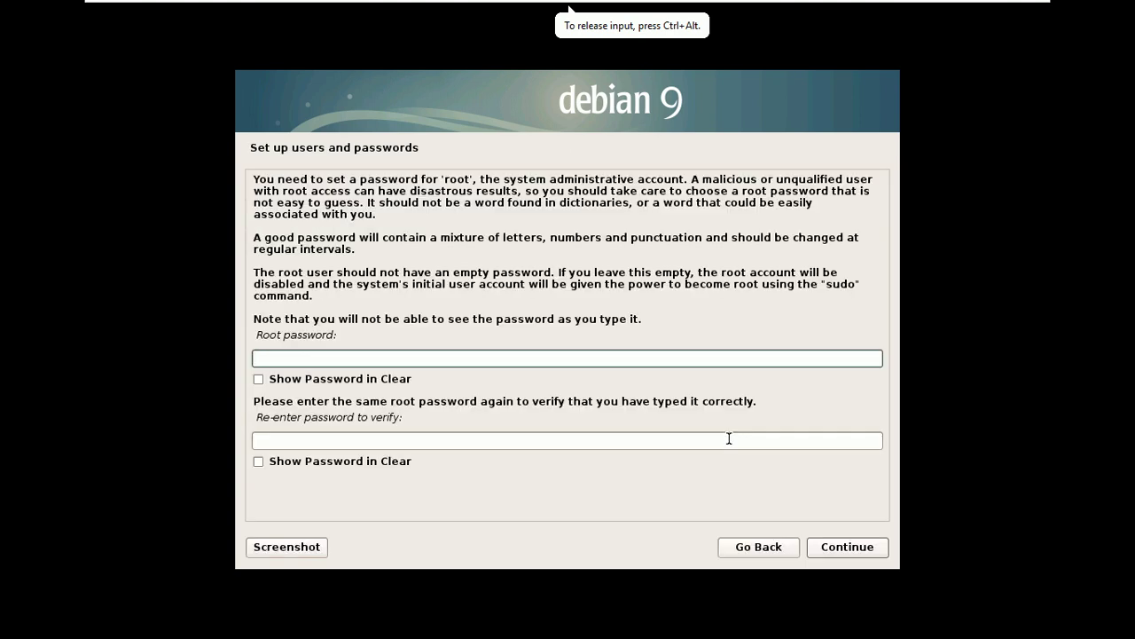
type("rootroot")
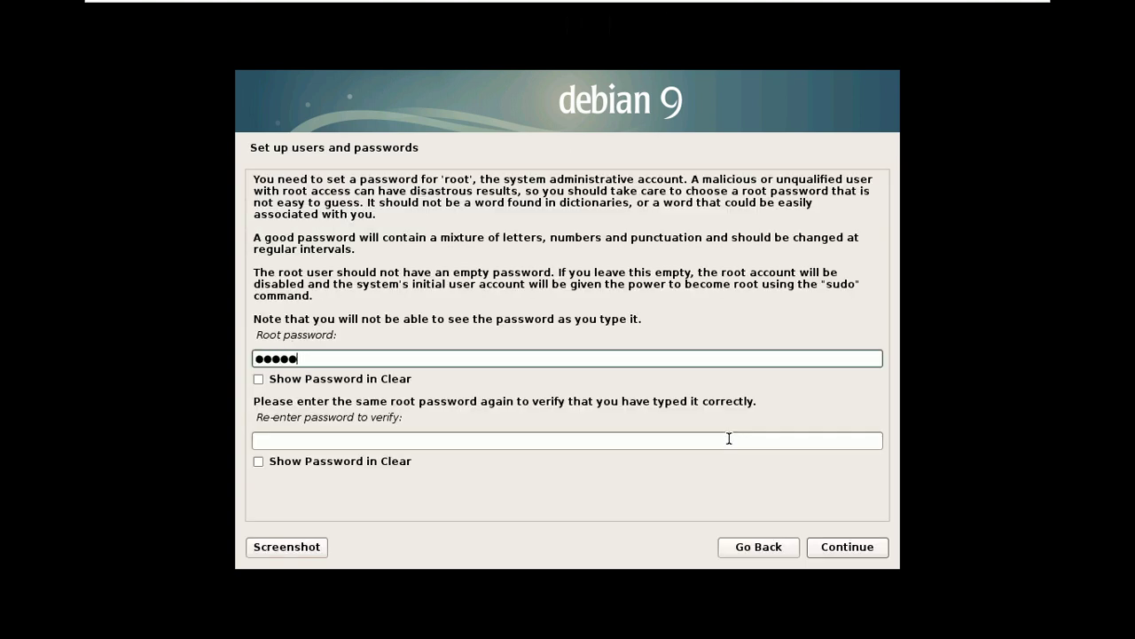
type("12345")
key("Tab")
key("Tab")
key("Tab")
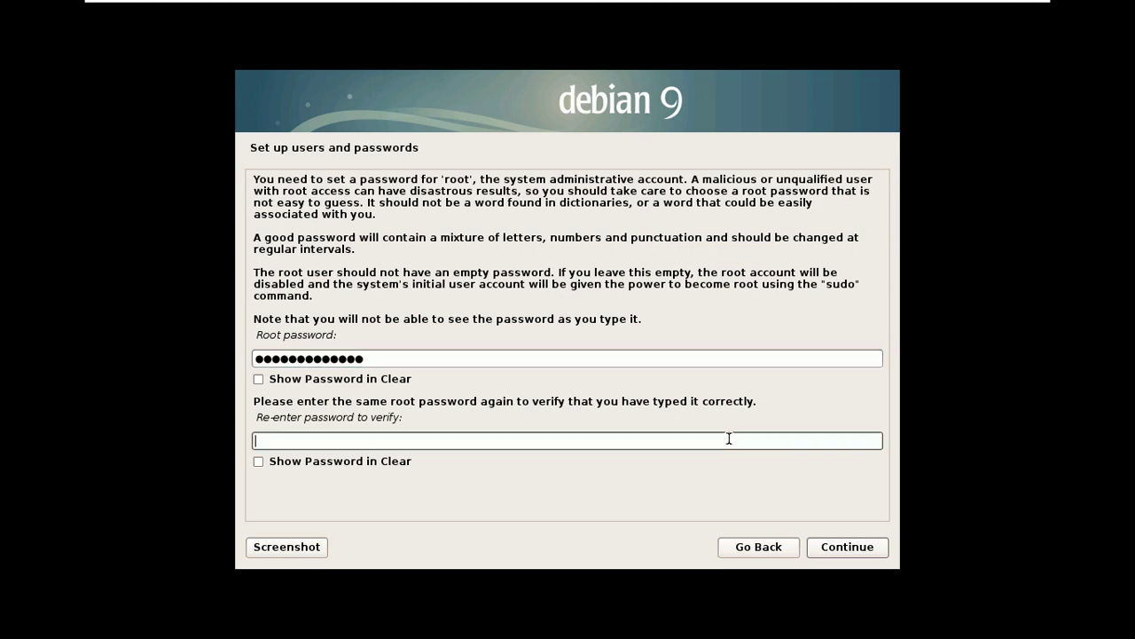
left_click(582, 439)
type("password123456")
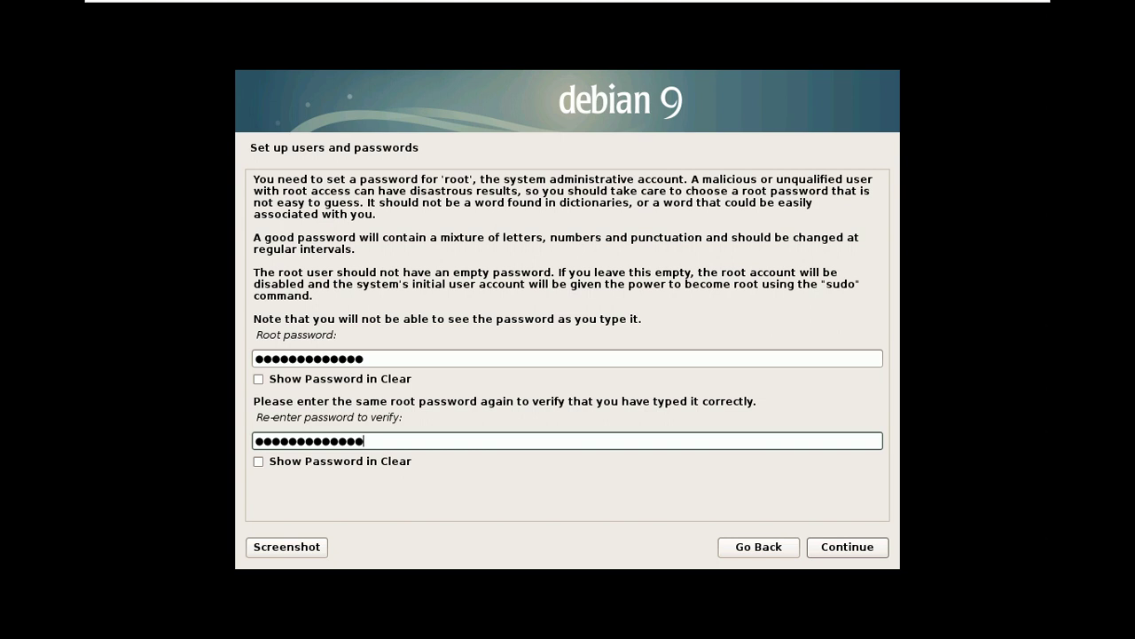
left_click(857, 549)
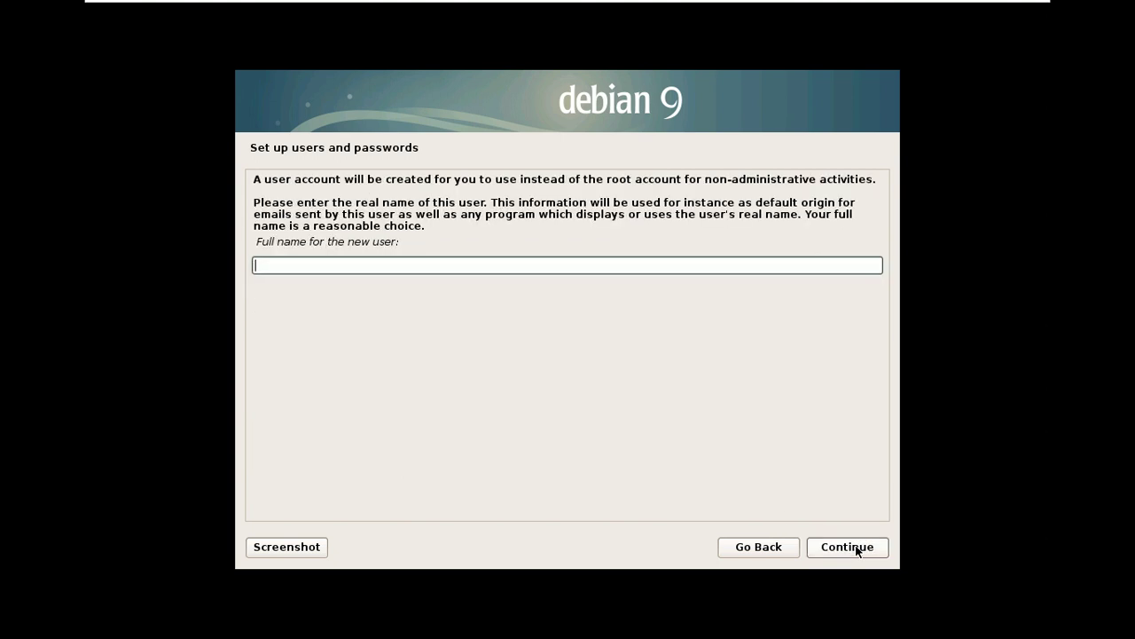
- Enter DEBIAN-9 as the new user's full name
type("M")
key("BackSpace")
type("DEBIAN")
type("-9")
left_click(847, 546)
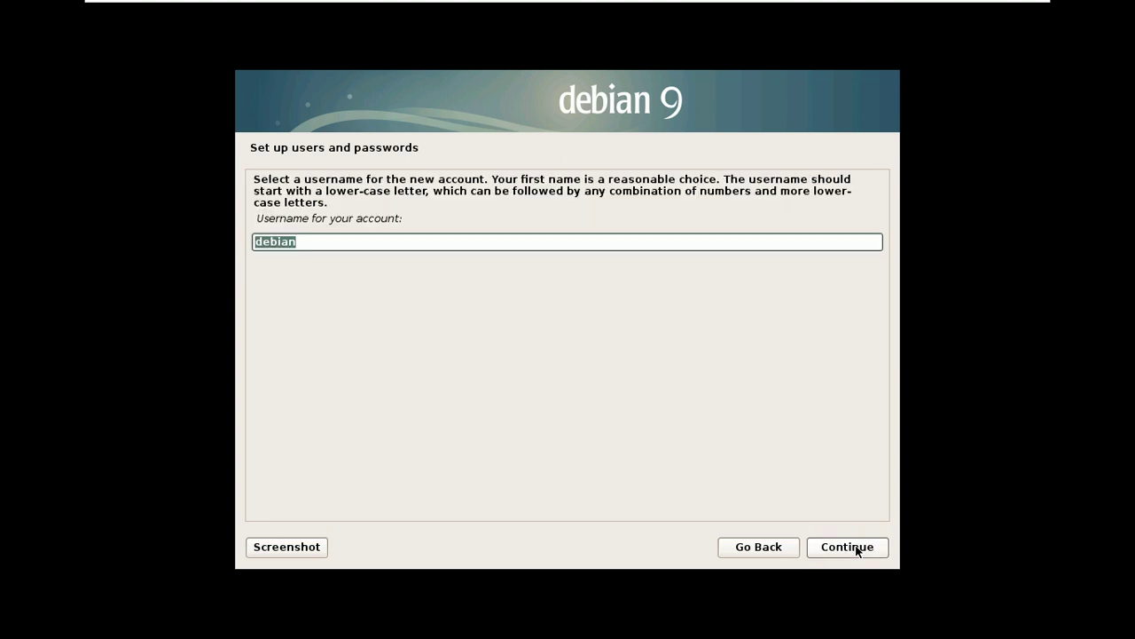
- Accept the username debian, then type and confirm the user's password
left_click(847, 546)
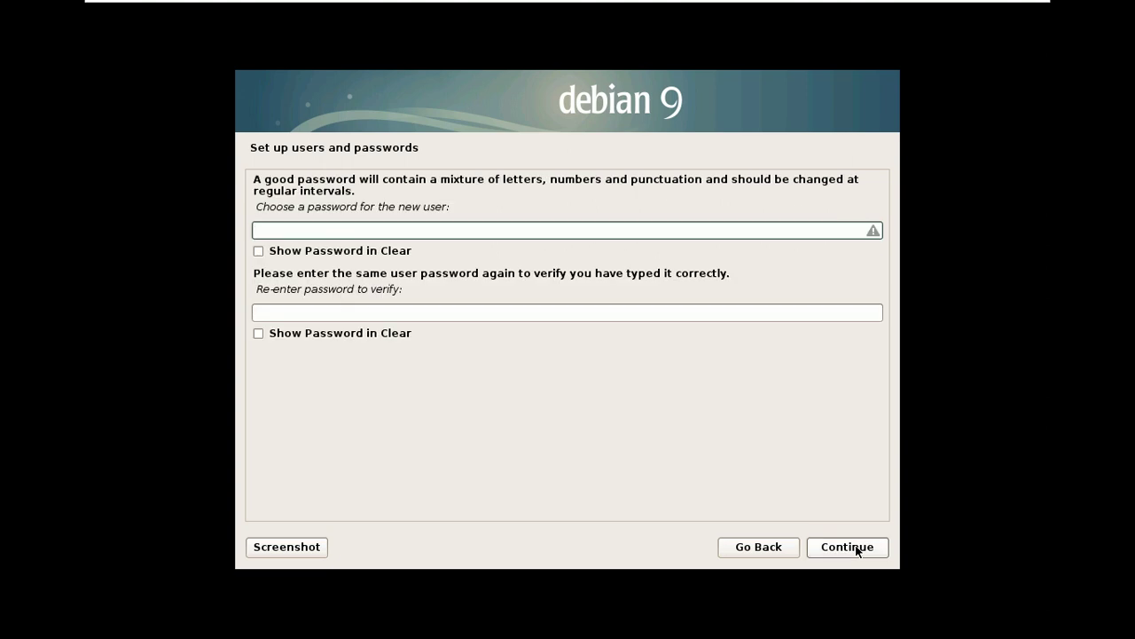
type("de")
type("***")
key("Tab")
key("Tab")
key("Tab")
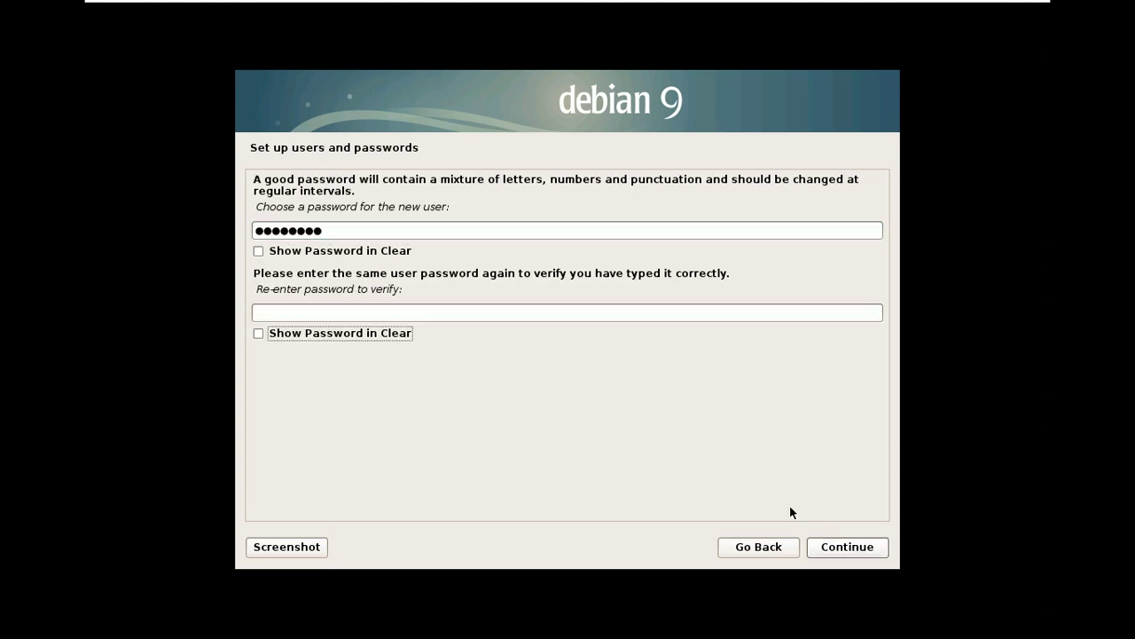
left_click(672, 314)
type("********")
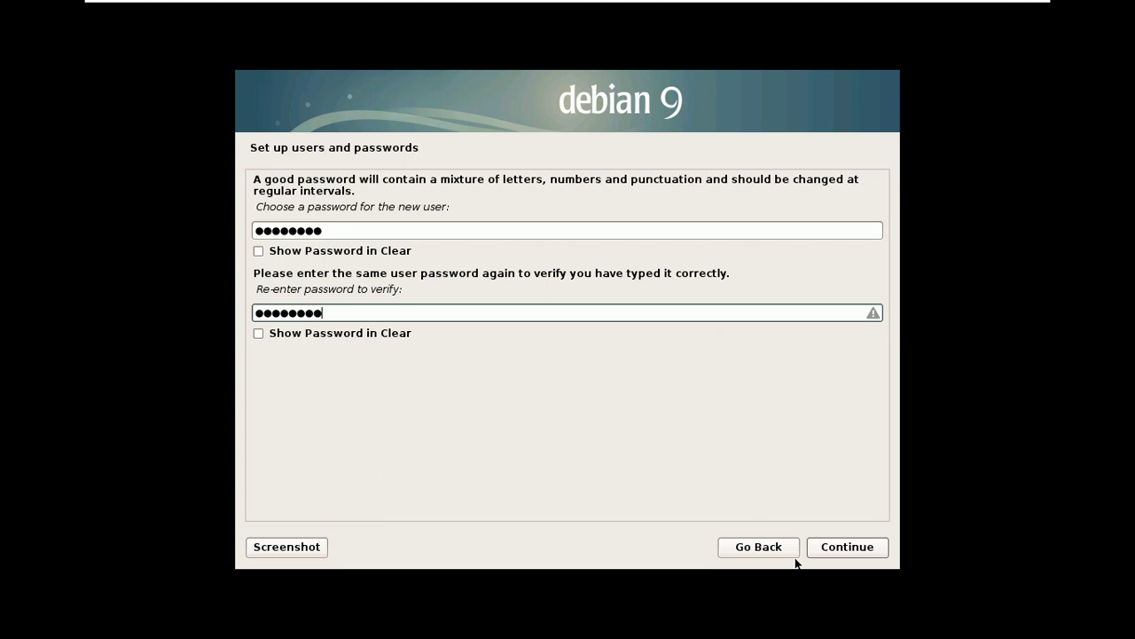
left_click(839, 549)
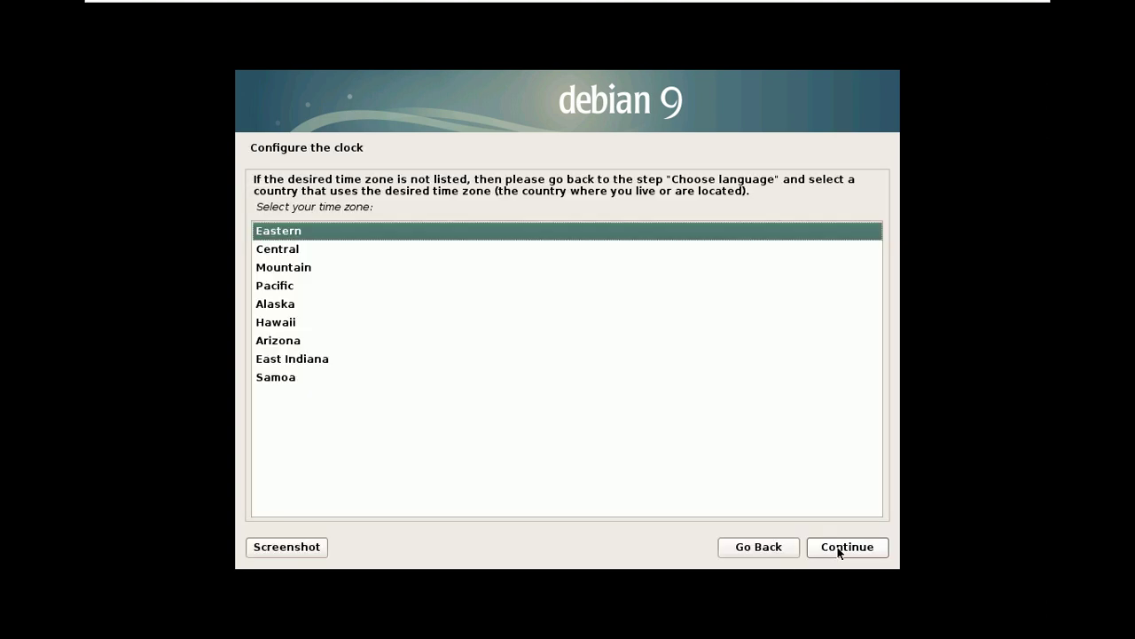
- Set the time zone to Pacific and select Manual as the partitioning method
left_click(264, 284)
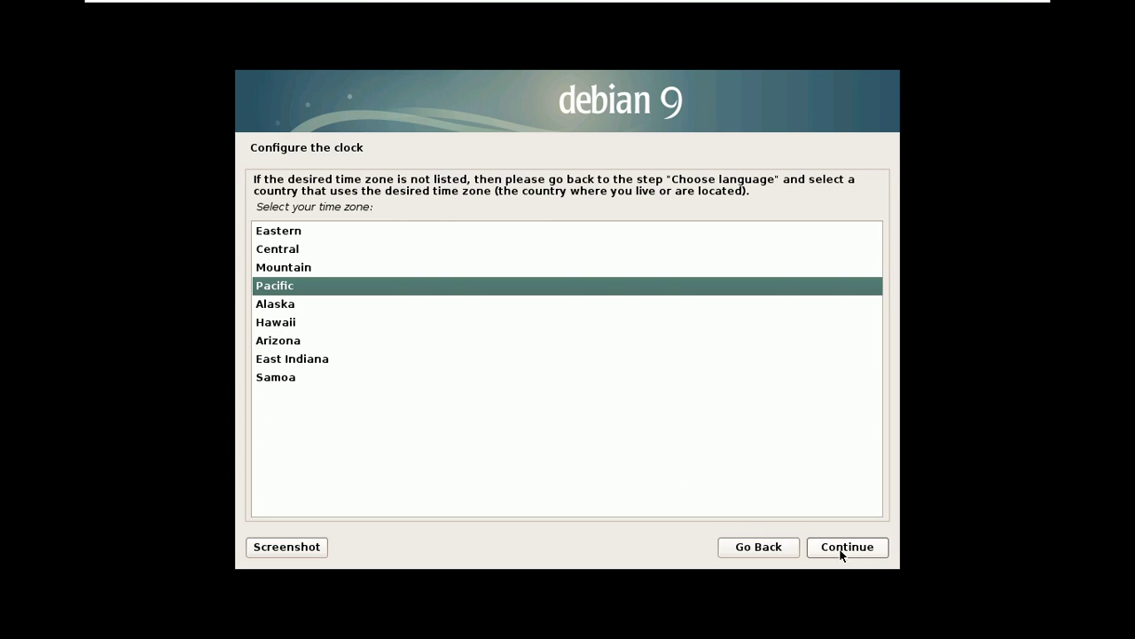
left_click(839, 549)
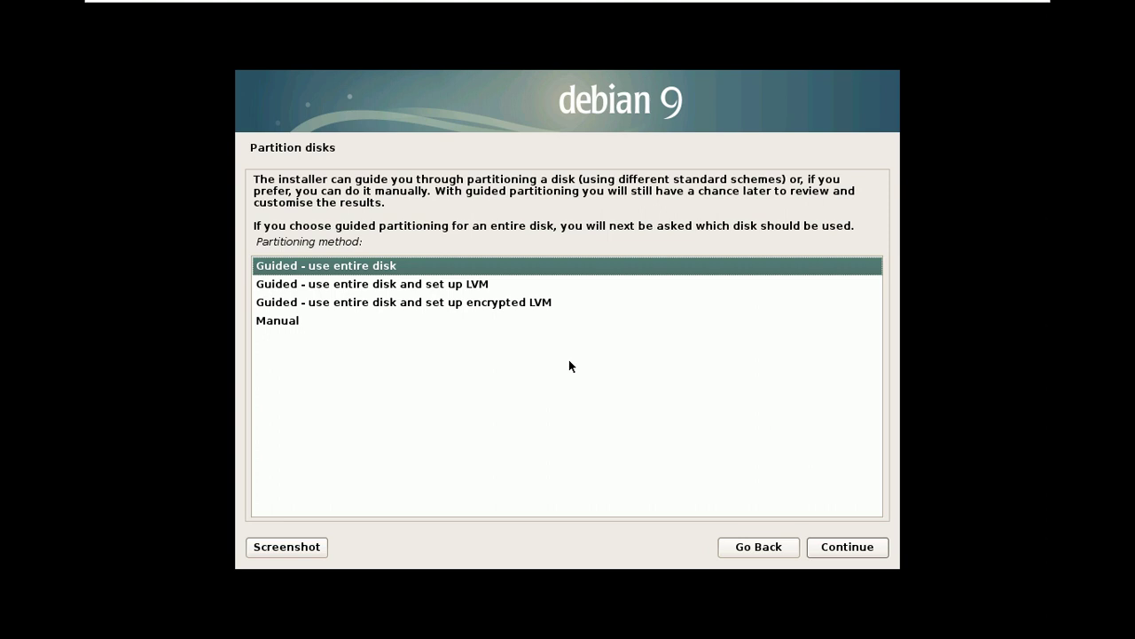
left_click(280, 321)
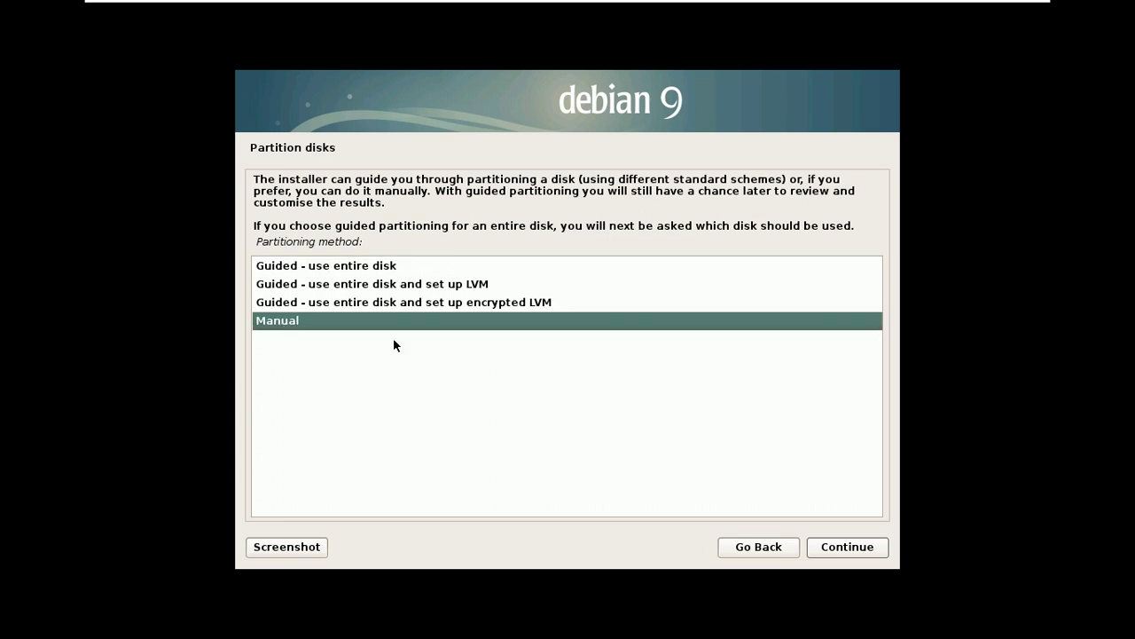
- Create a new empty partition table on the 64.4 GB SCSI3 (sda) disk and select its free space
left_click(840, 548)
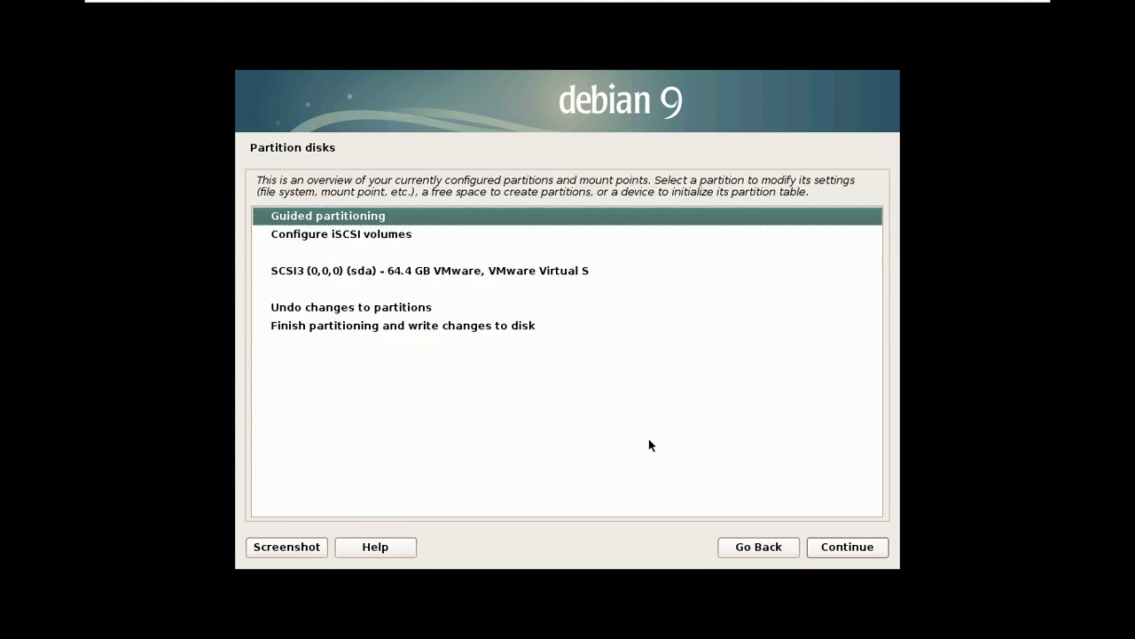
left_click(422, 272)
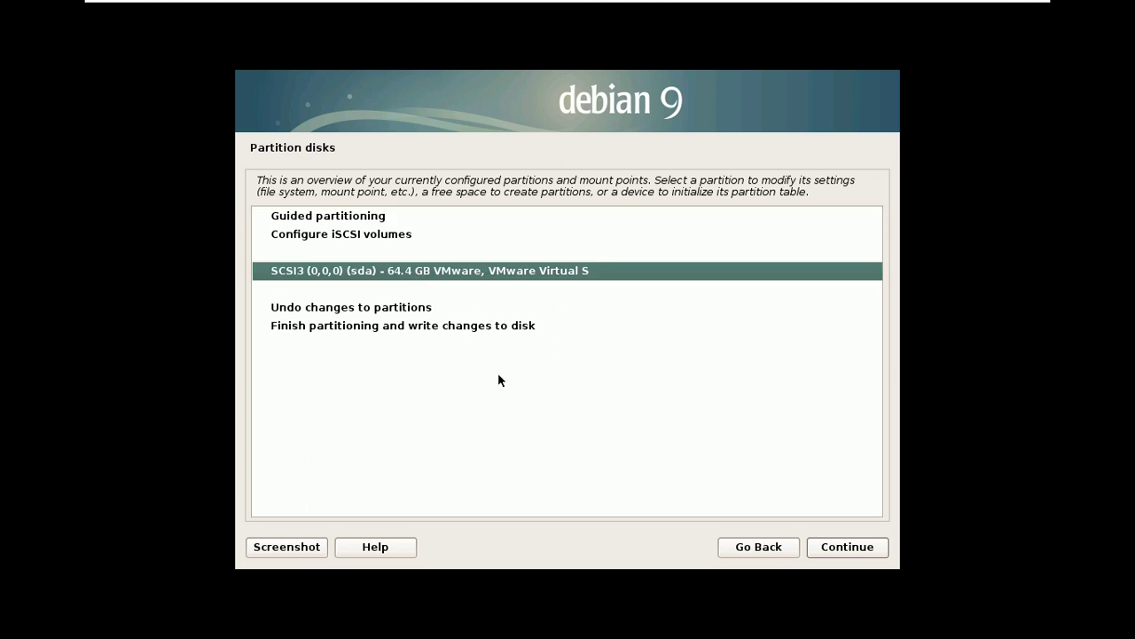
left_click(828, 550)
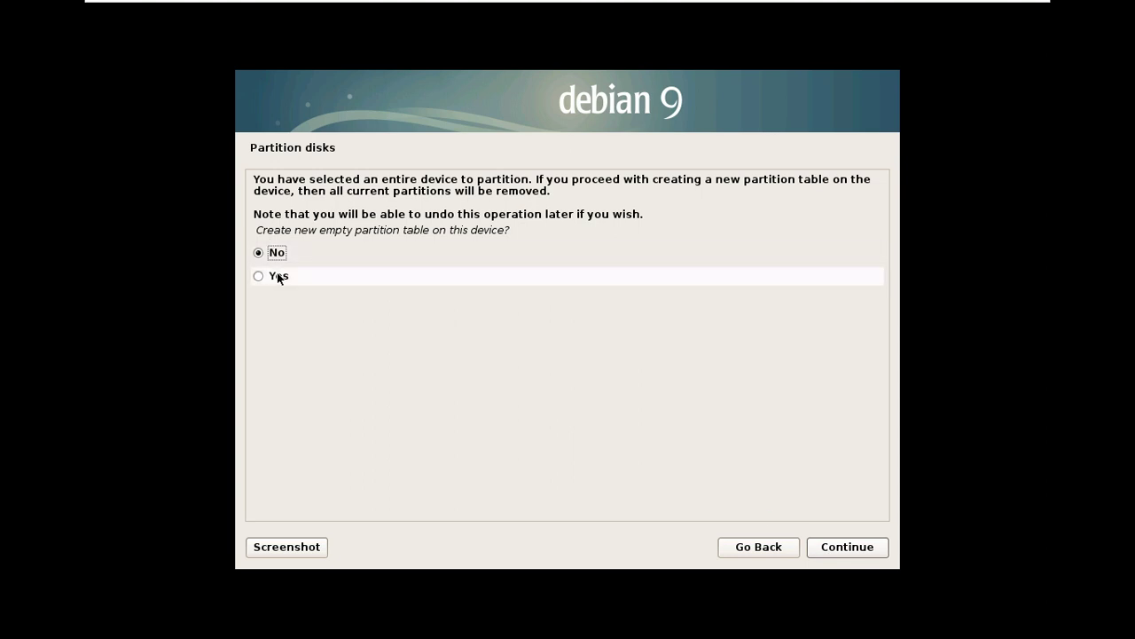
left_click(279, 276)
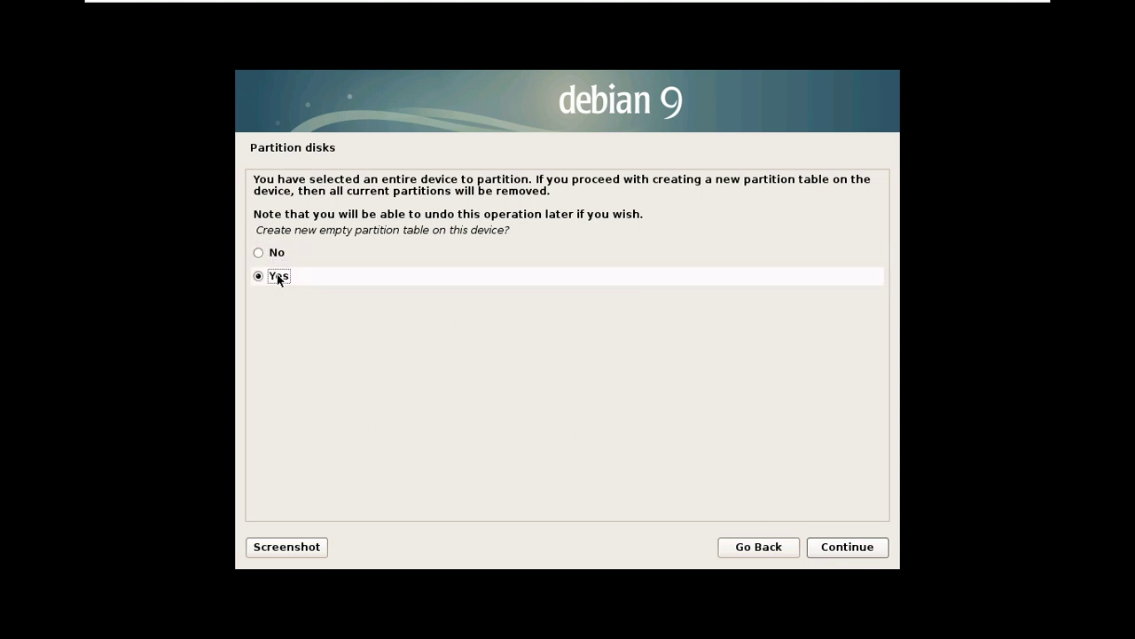
left_click(856, 546)
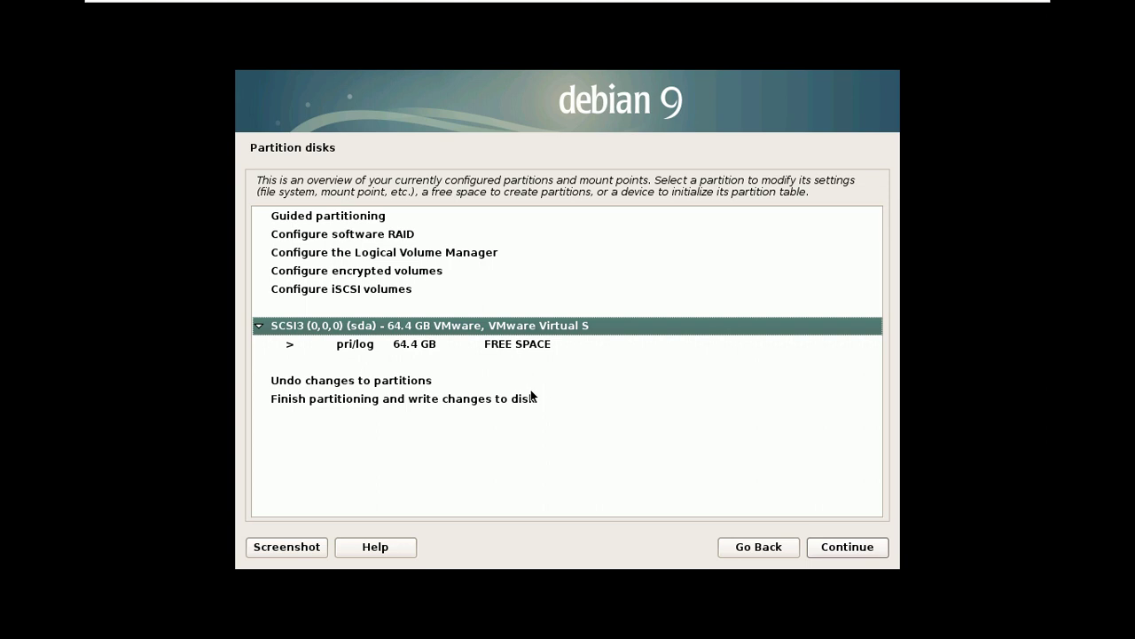
left_click(480, 346)
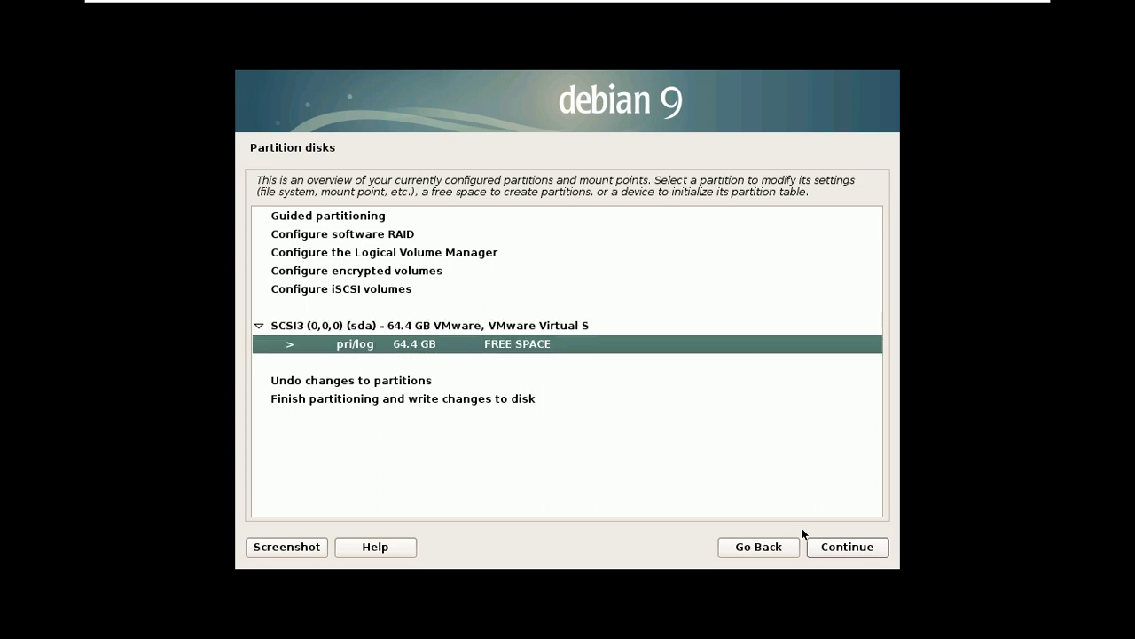
left_click(847, 551)
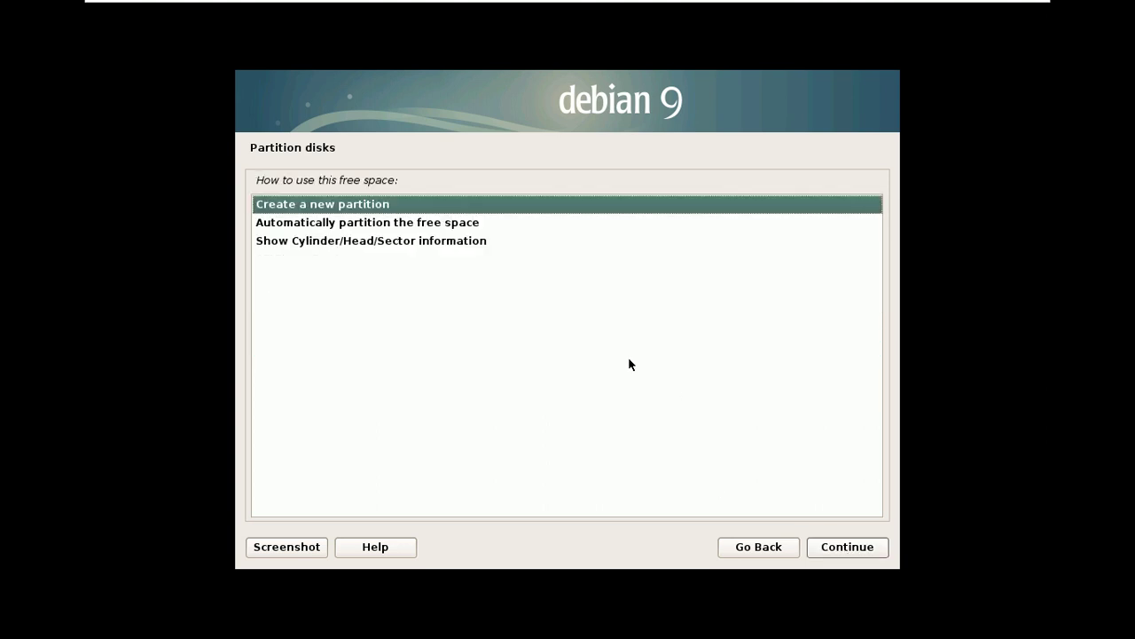
- Create a new 950 MB primary partition at the beginning of the free space
left_click(843, 550)
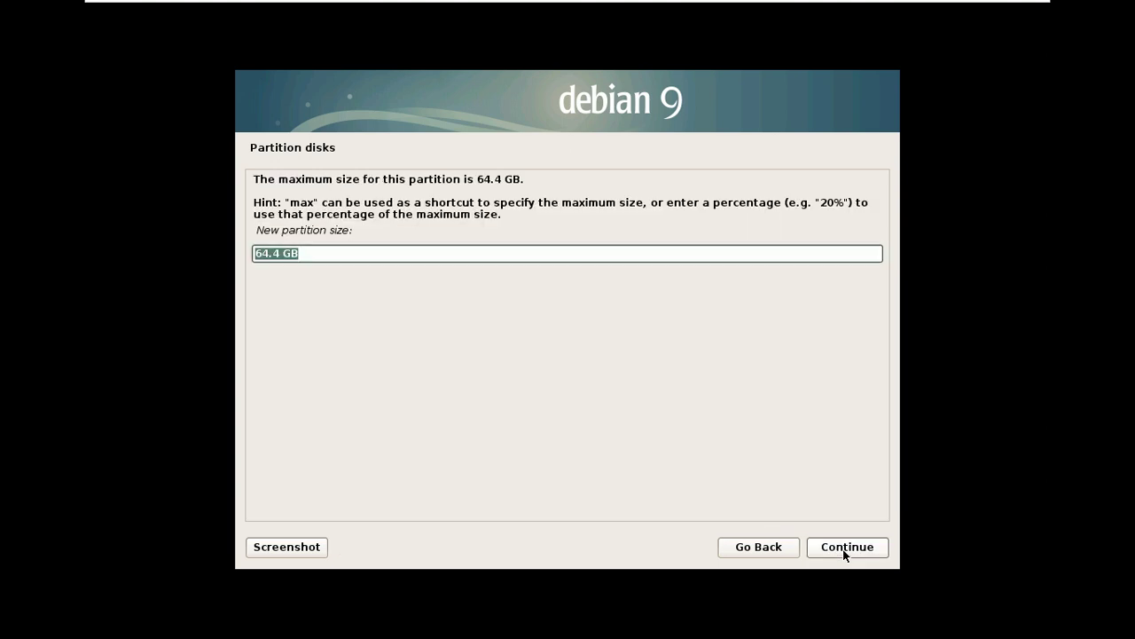
type("950 MB")
left_click(854, 549)
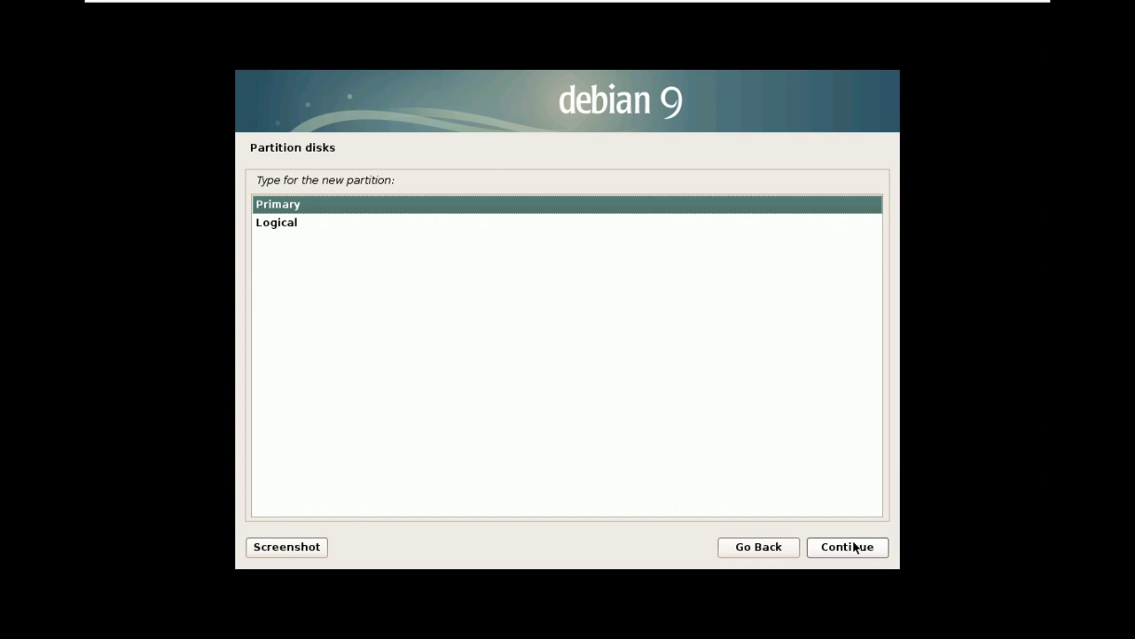
left_click(854, 549)
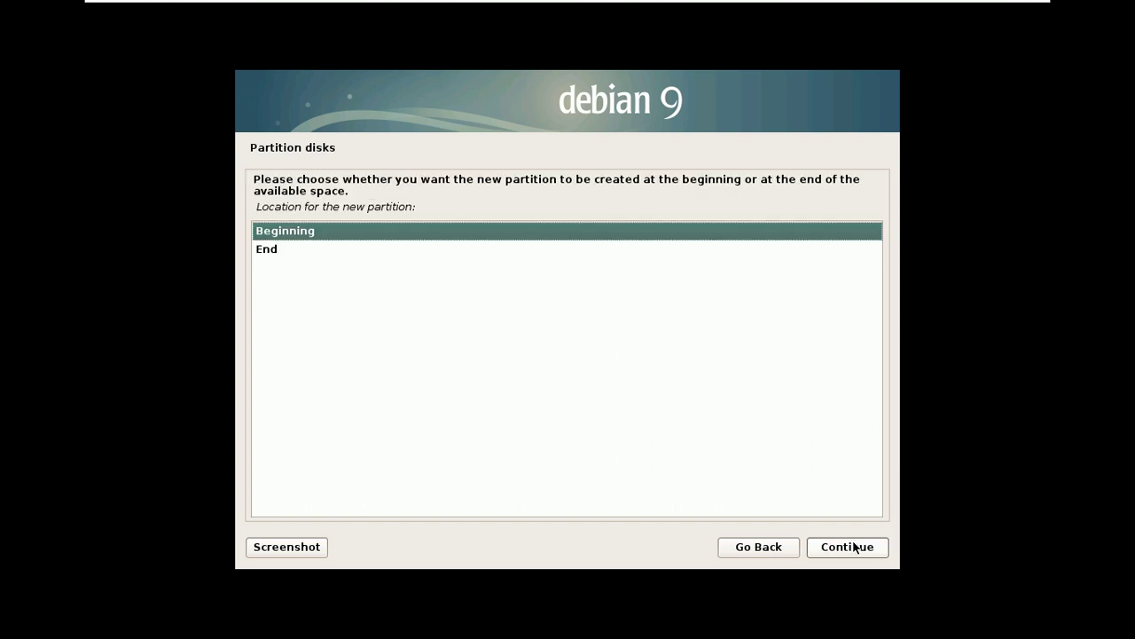
left_click(854, 549)
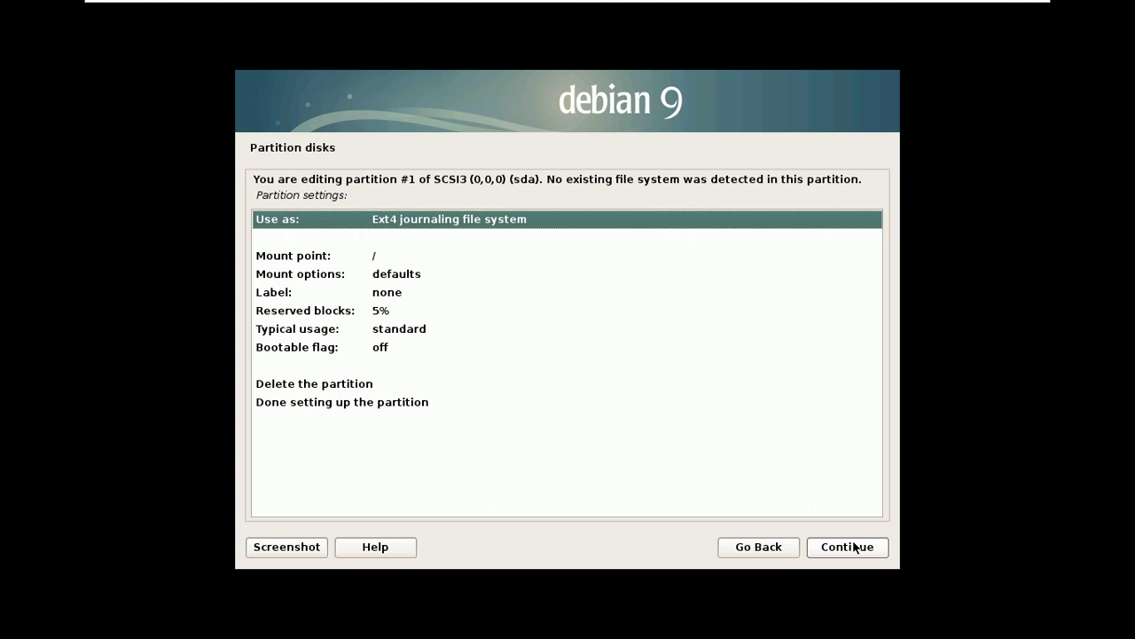
- Set the partition's mount point to /boot and finish setting it up
double_click(324, 259)
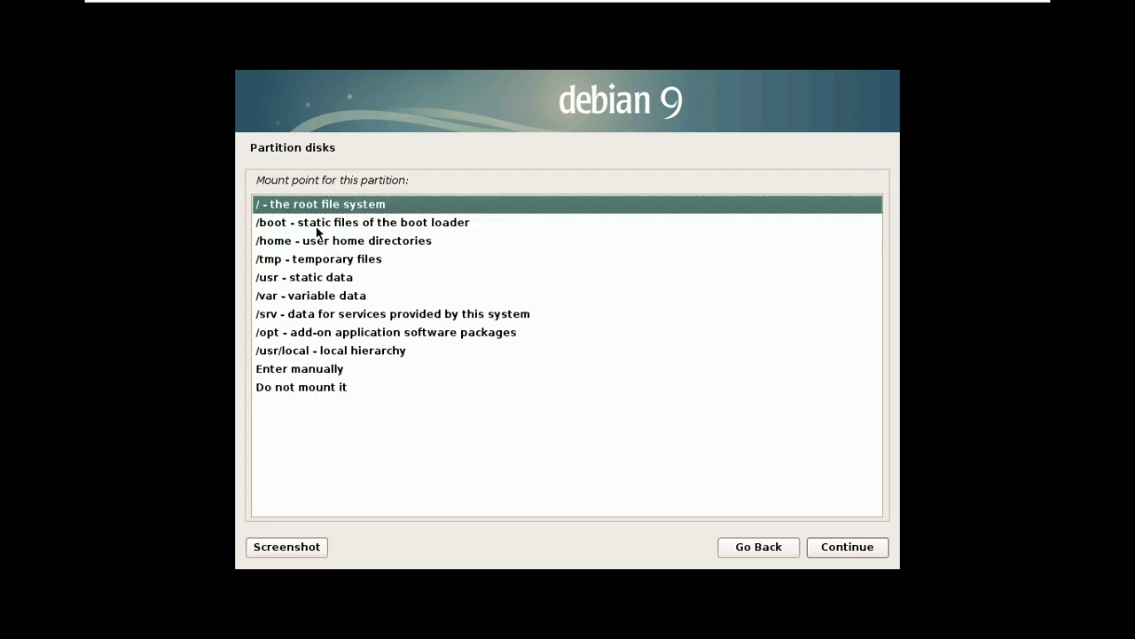
double_click(317, 222)
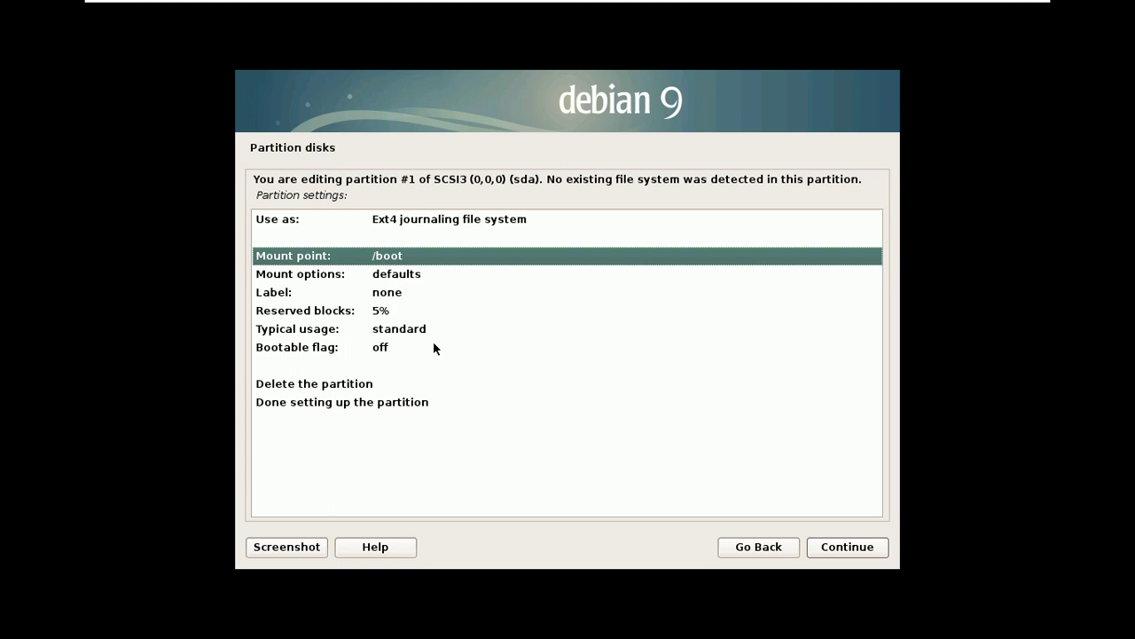
left_click(328, 402)
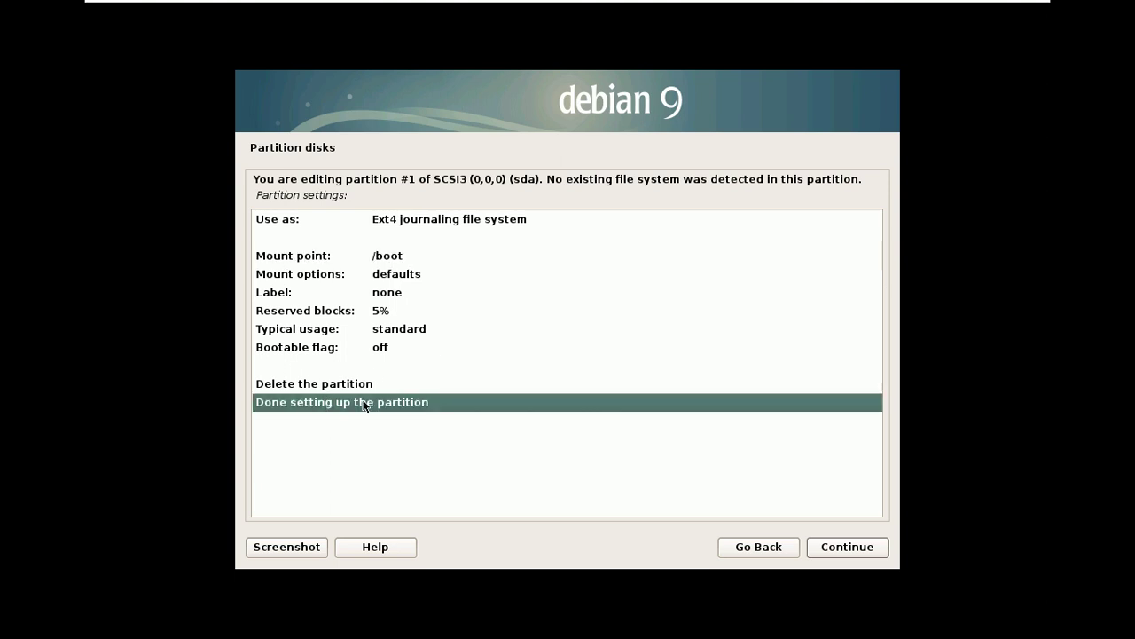
left_click(867, 550)
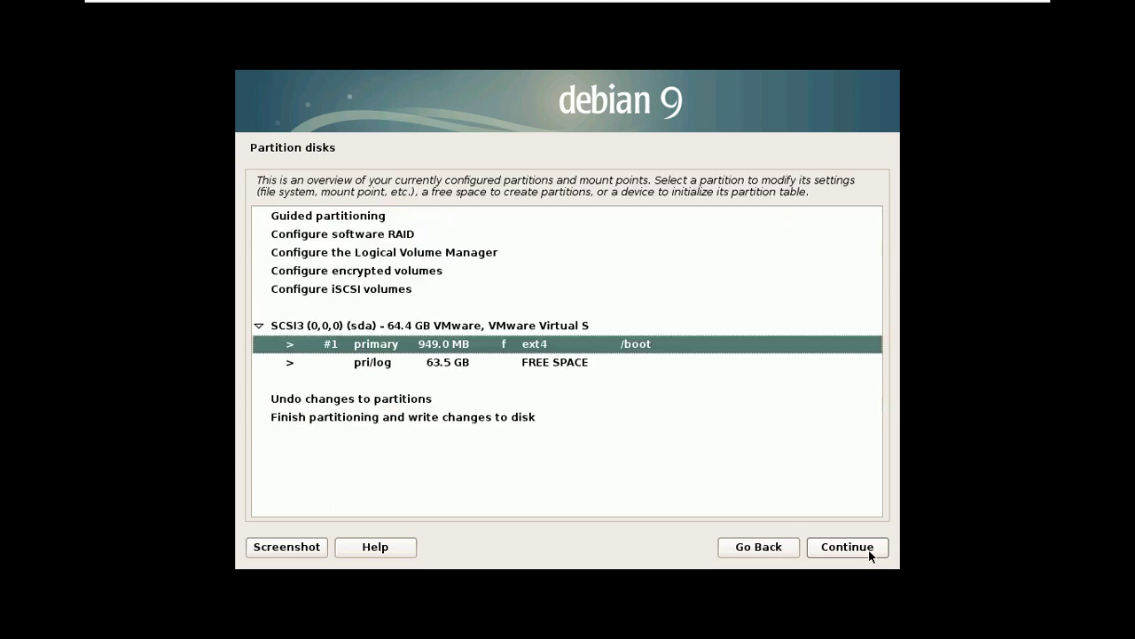
- Create a new 20 GB logical partition from the 63.5 GB free space
left_click(526, 364)
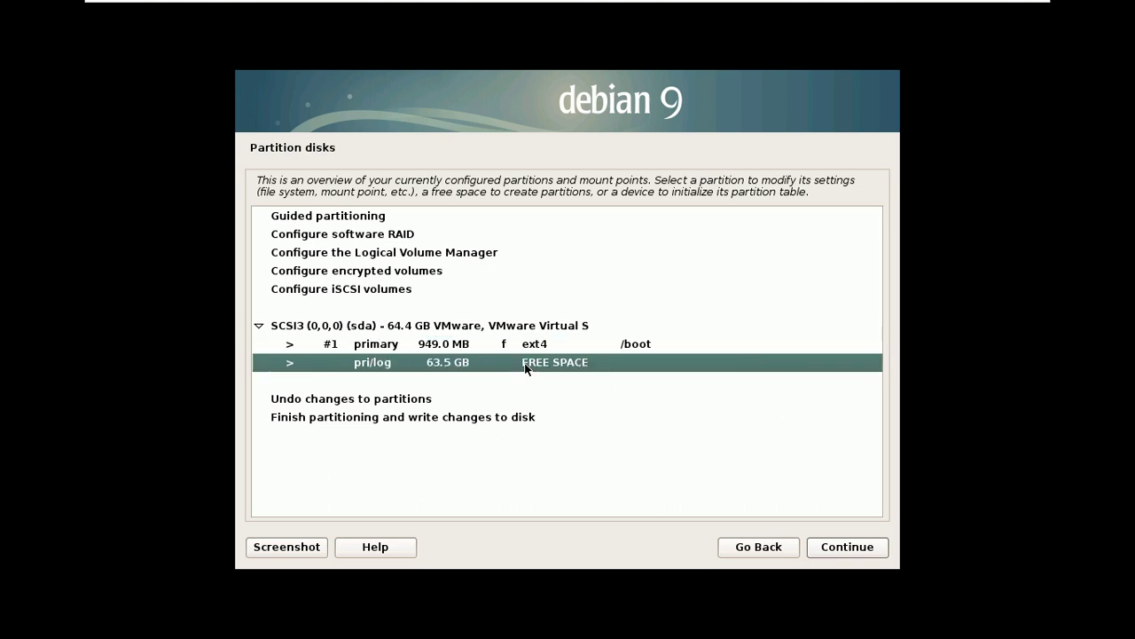
left_click(840, 552)
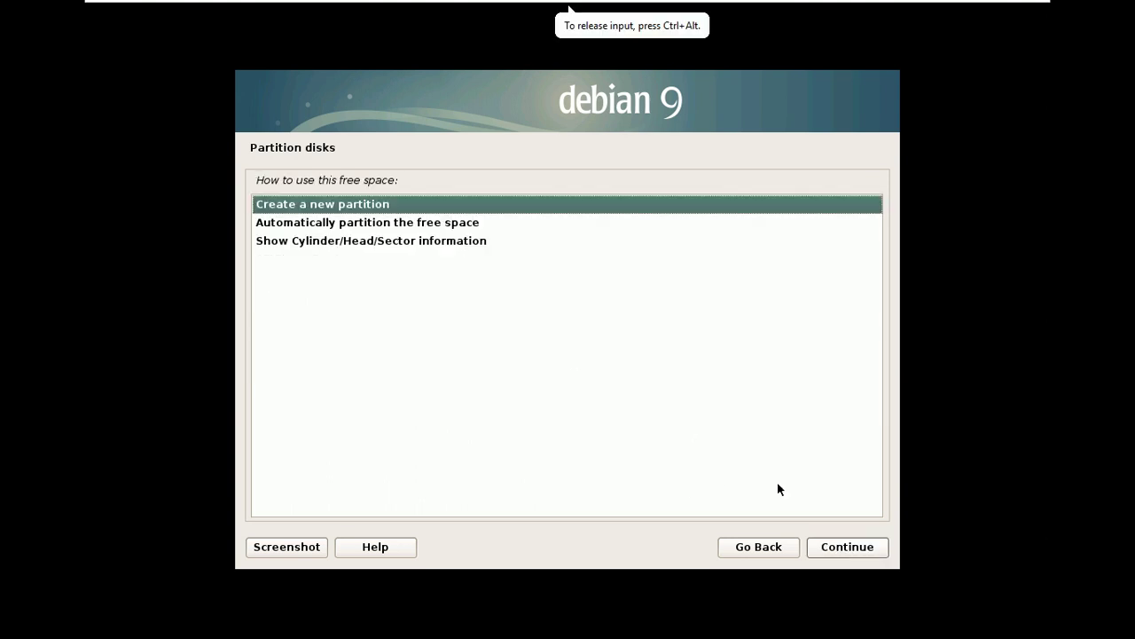
left_click(843, 547)
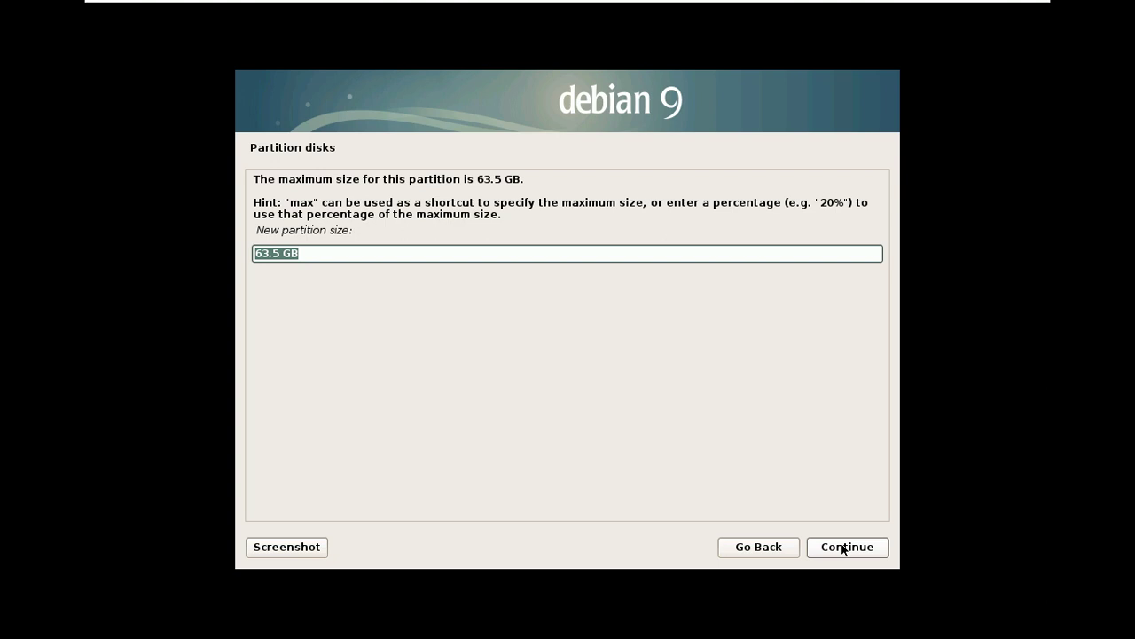
type("20")
type("GB")
left_click(844, 549)
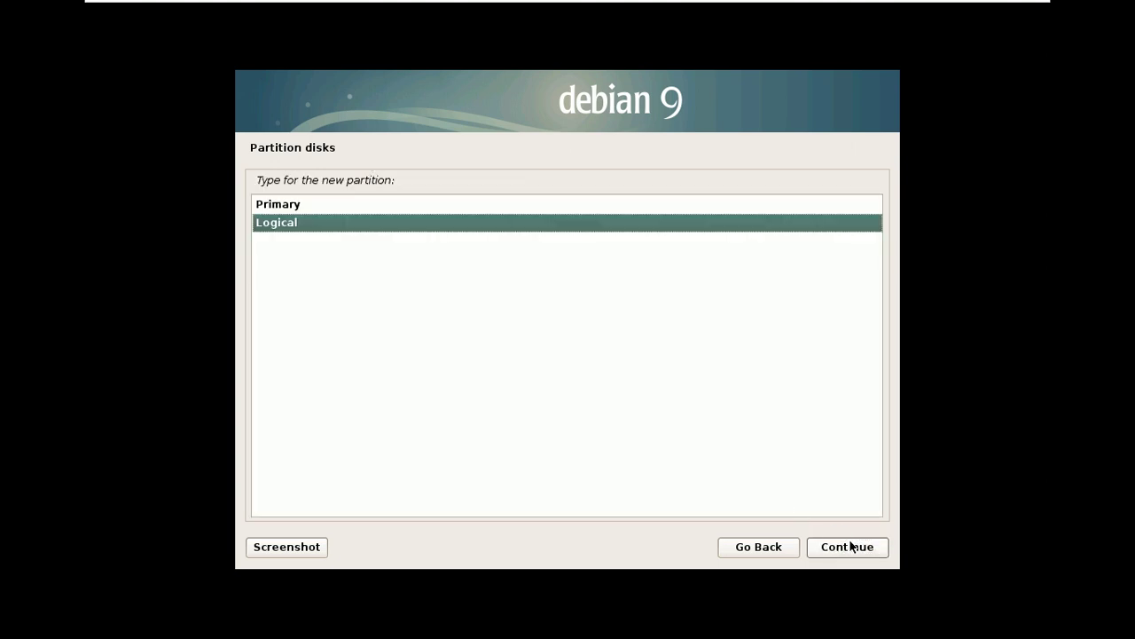
left_click(848, 546)
left_click(848, 547)
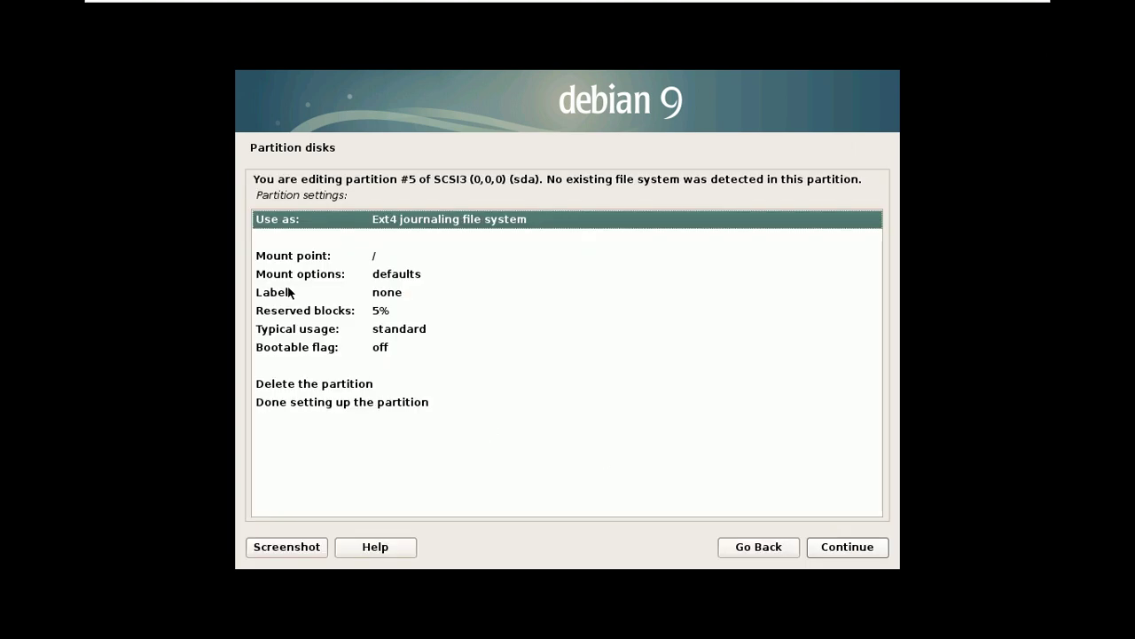
- Label the new partition '200 GB ROOT'
left_click(293, 292)
double_click(421, 294)
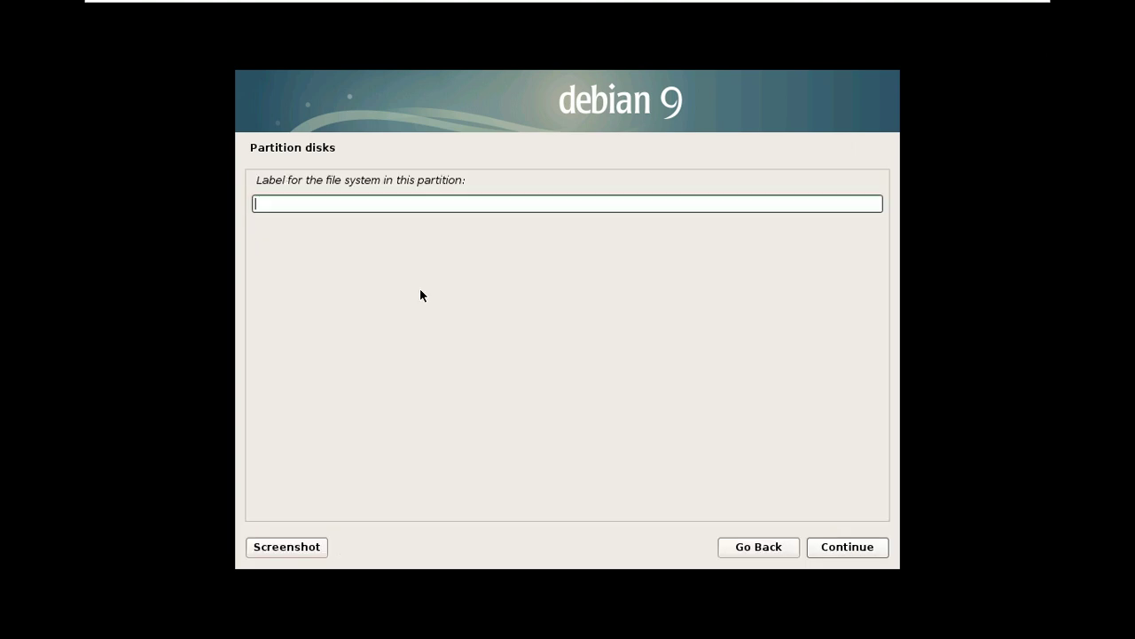
type("200 GB ROOT")
left_click(849, 548)
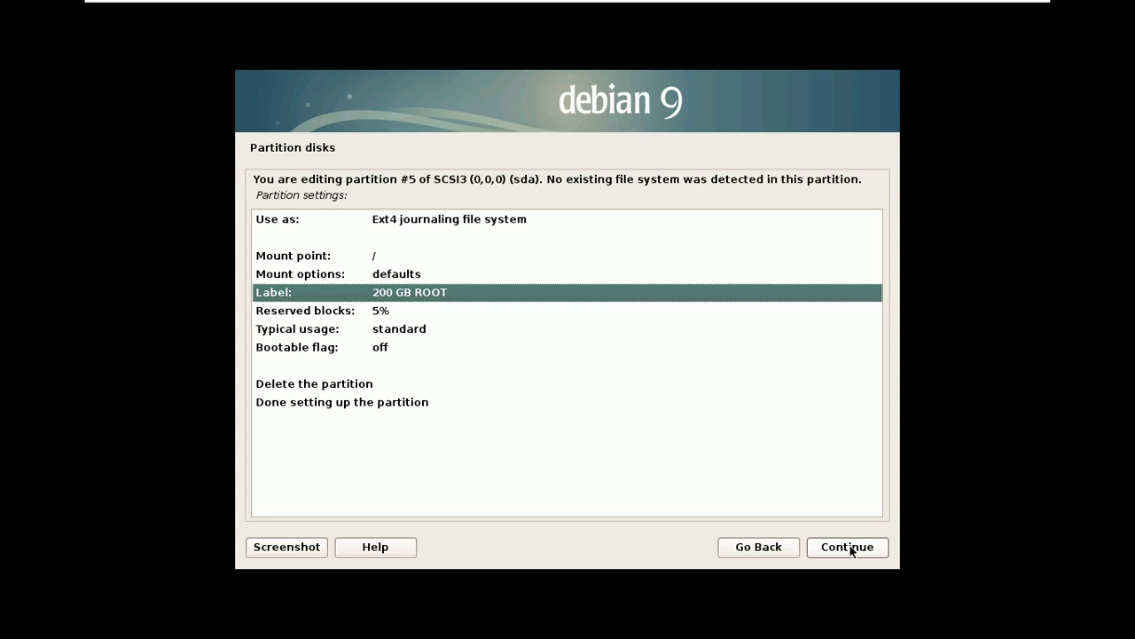
left_click(850, 548)
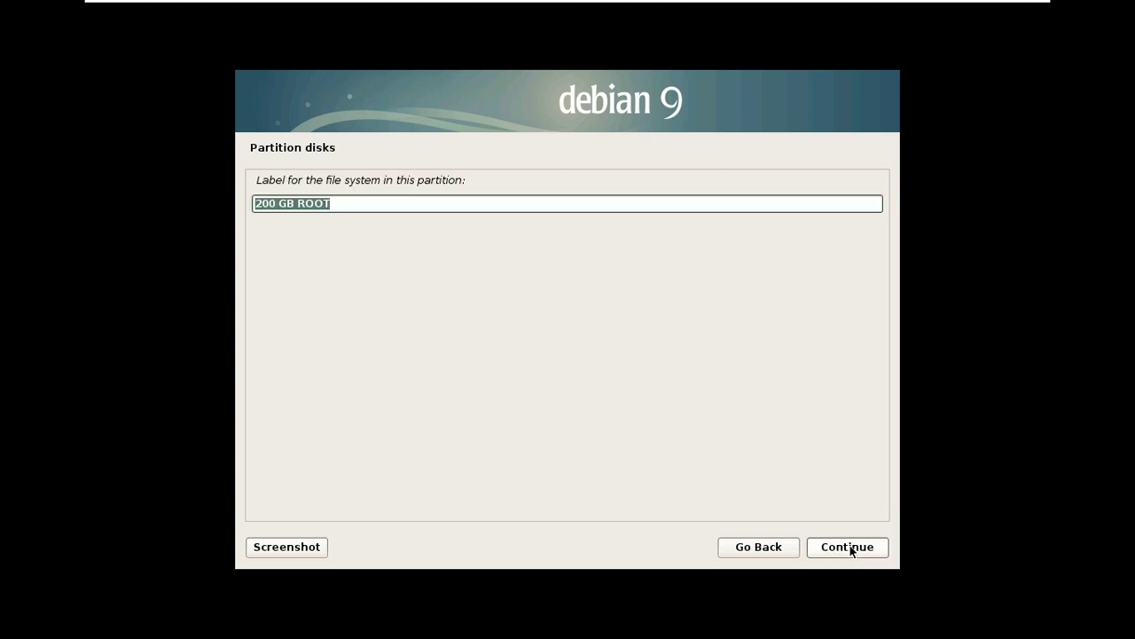
left_click(850, 547)
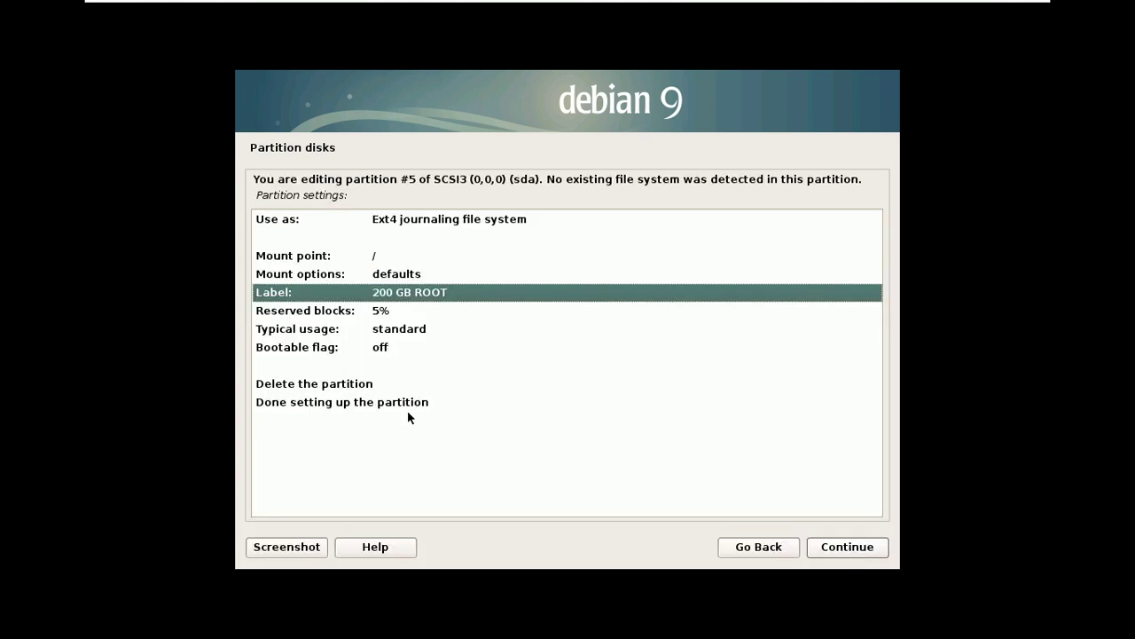
- Mount the partition at / as the root file system and finish its setup
left_click(374, 403)
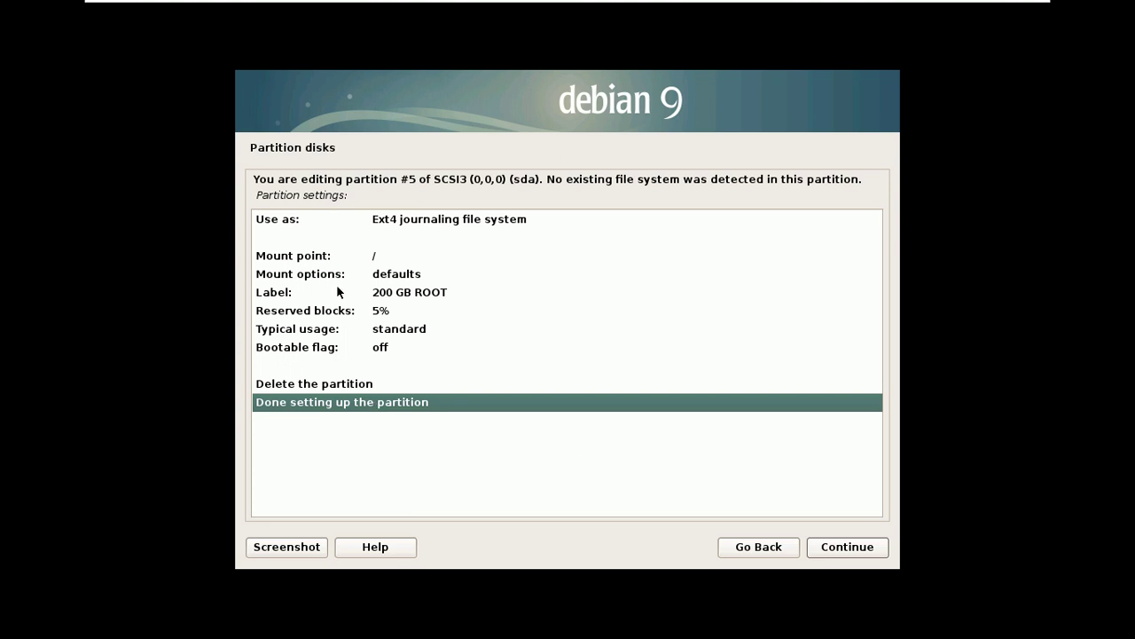
double_click(337, 258)
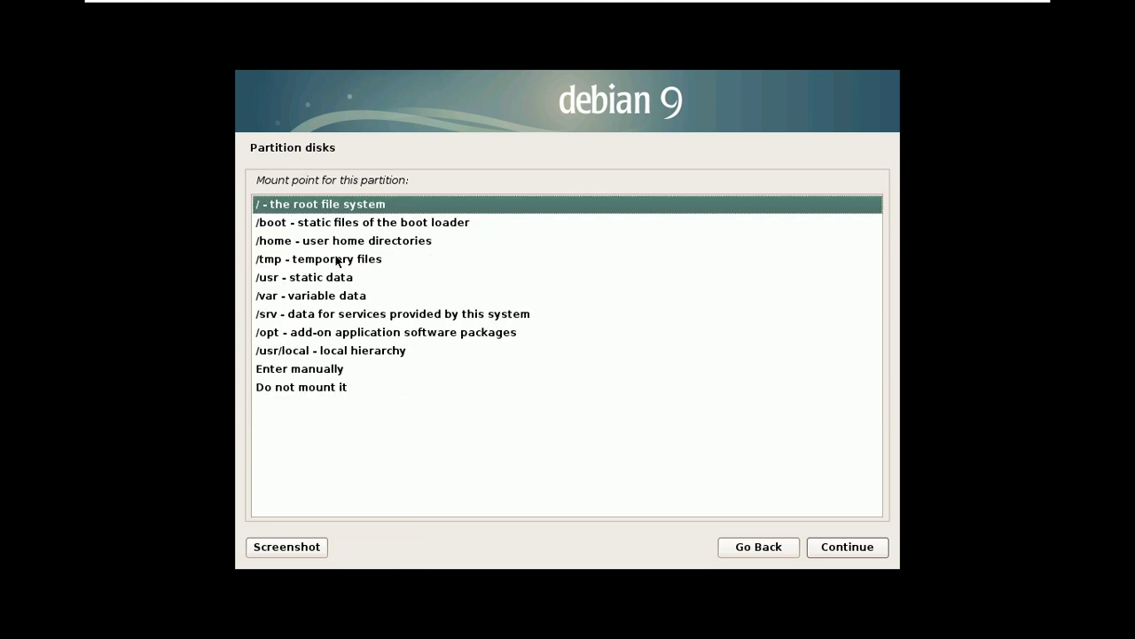
double_click(322, 205)
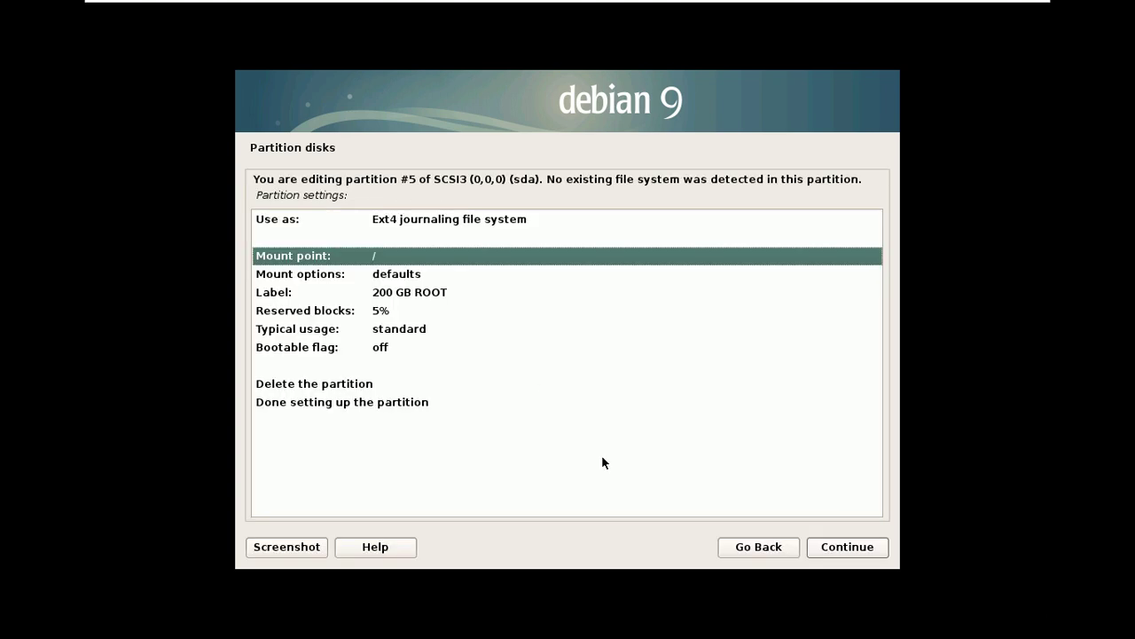
left_click(847, 547)
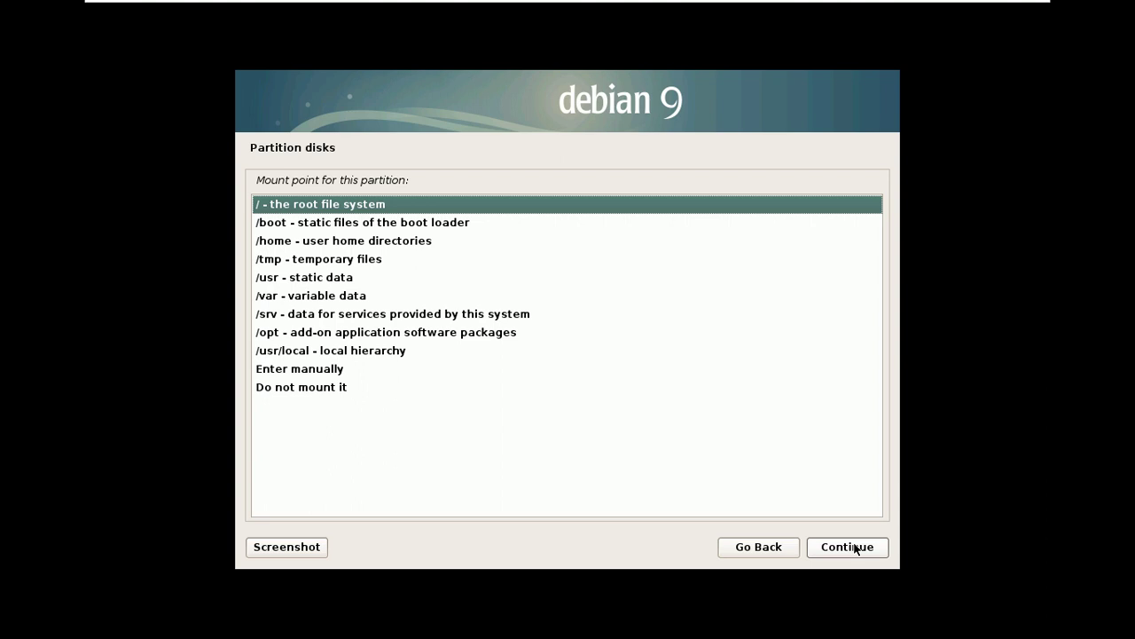
left_click(847, 546)
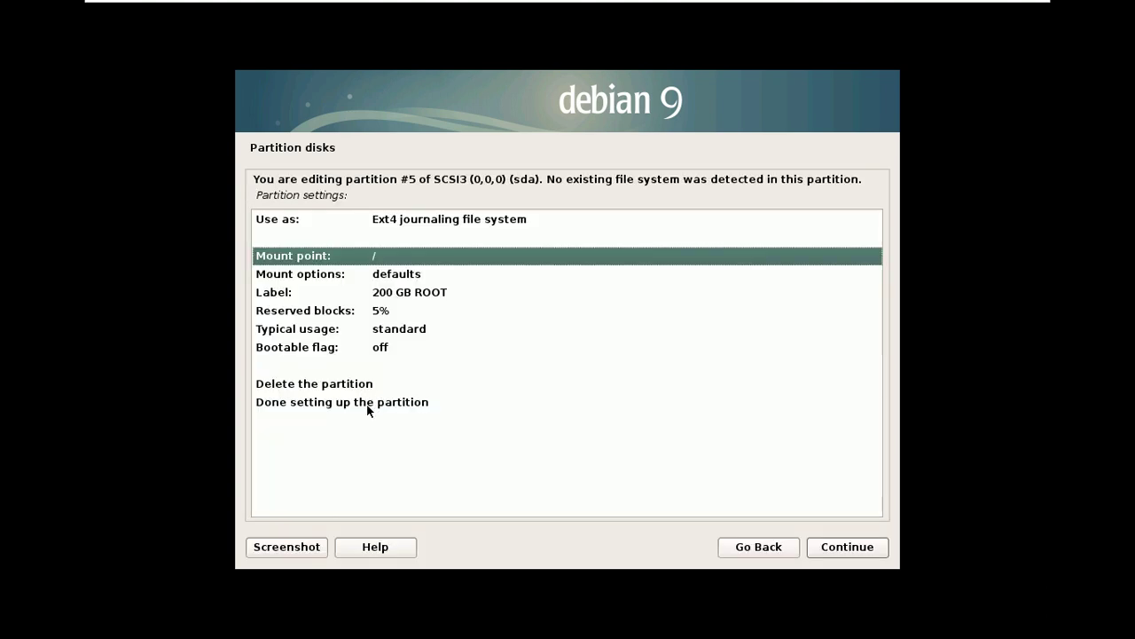
left_click(367, 406)
left_click(862, 555)
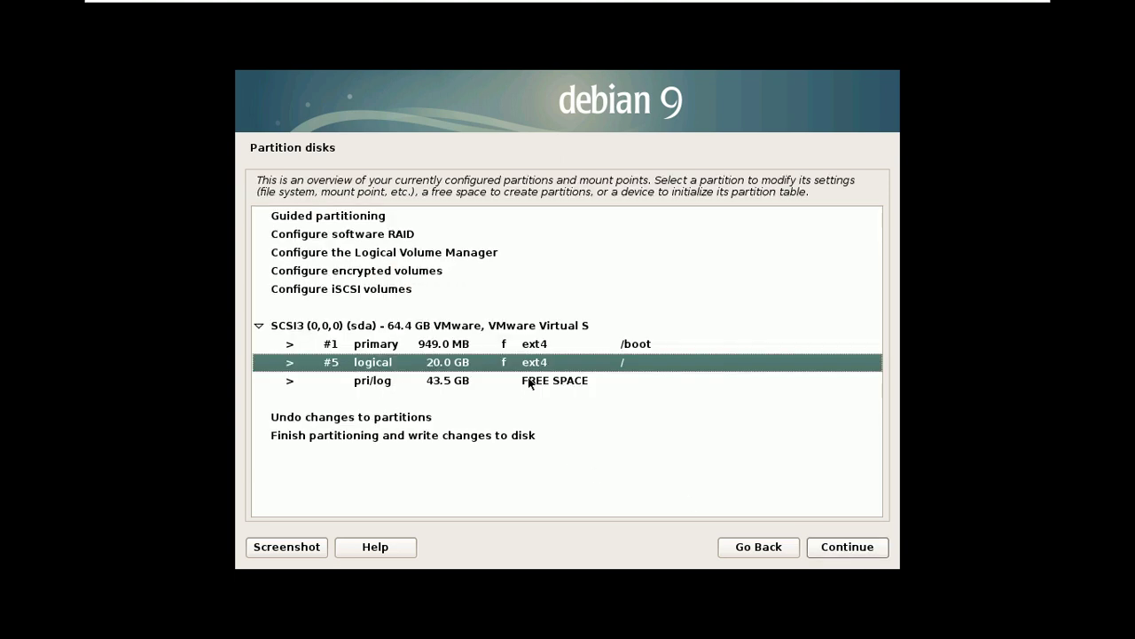
- Create an 8 GB logical partition at the beginning of the 43.5 GB free space
left_click(528, 382)
left_click(843, 549)
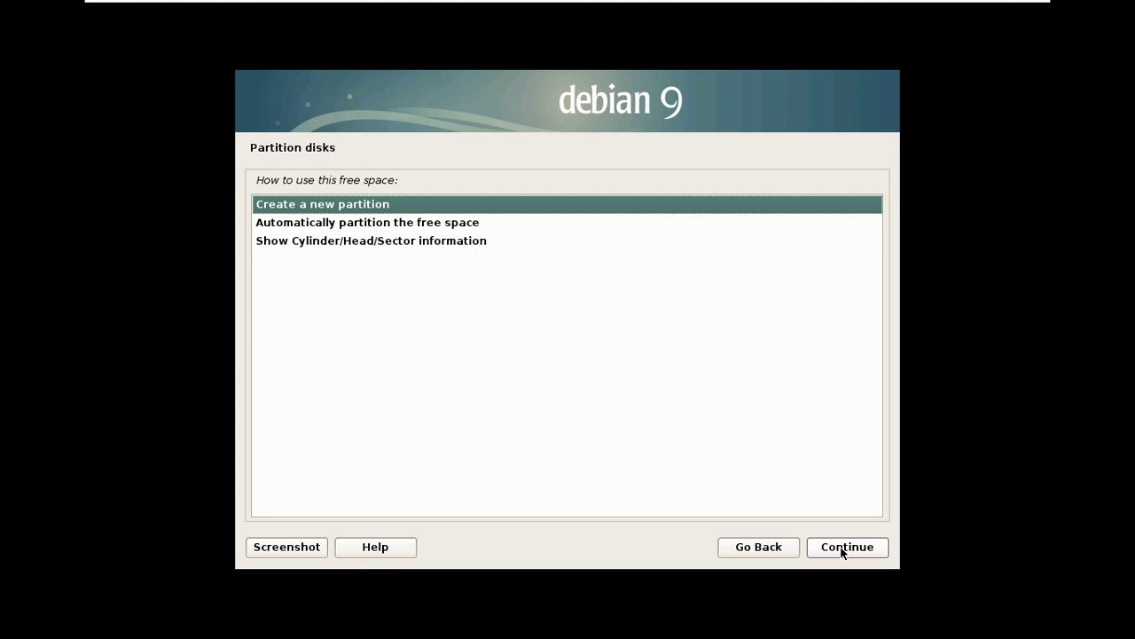
left_click(842, 549)
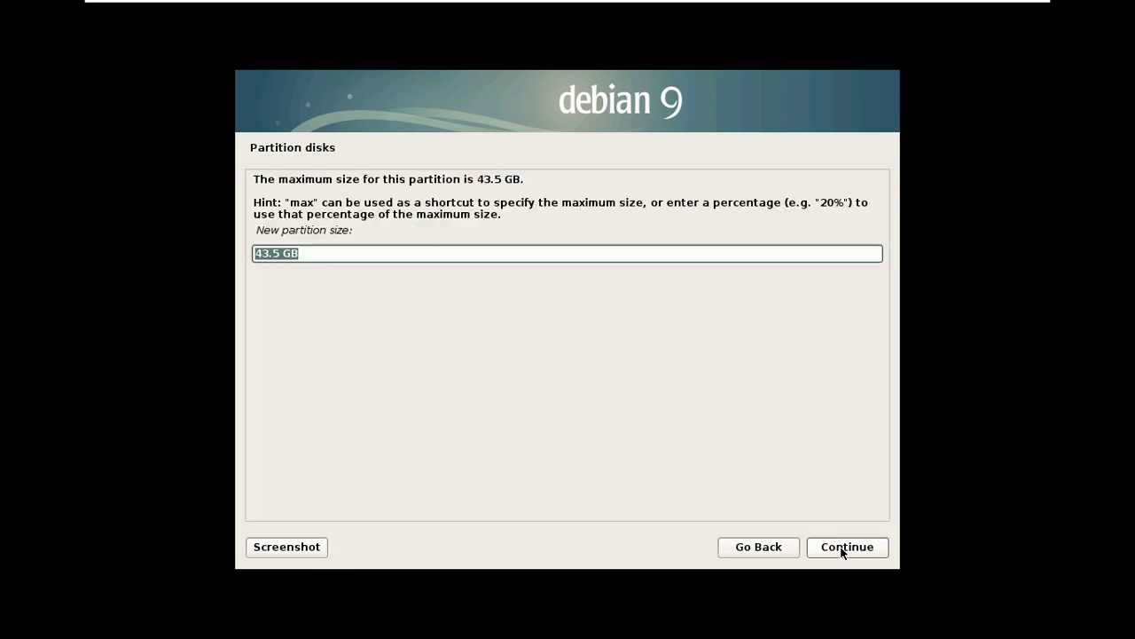
type("8")
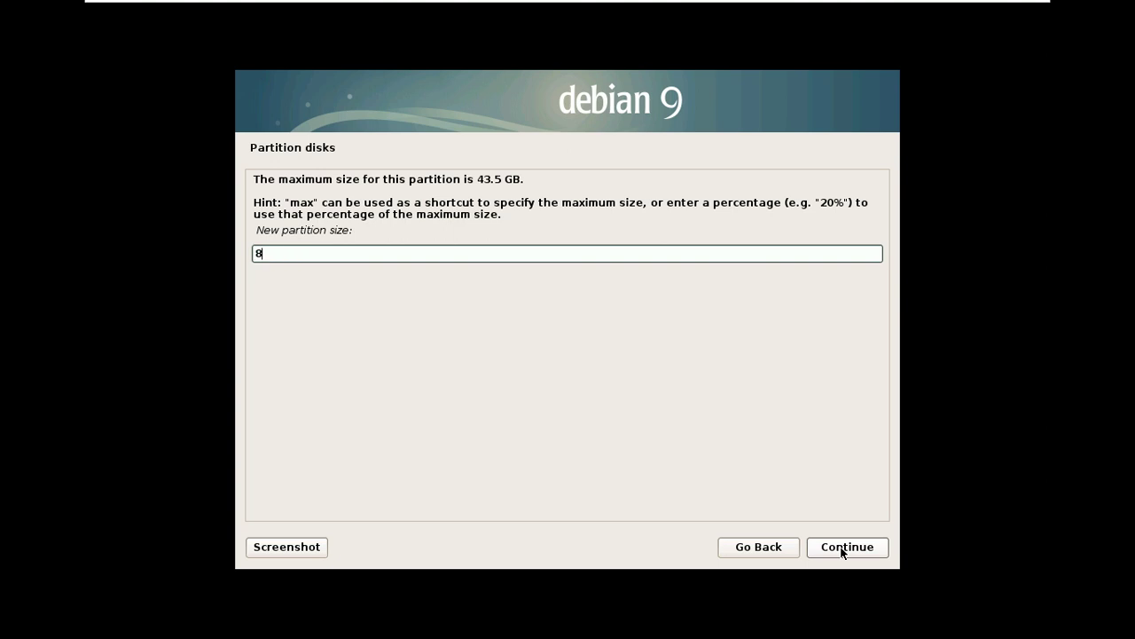
type(" GB")
left_click(843, 551)
left_click(843, 551)
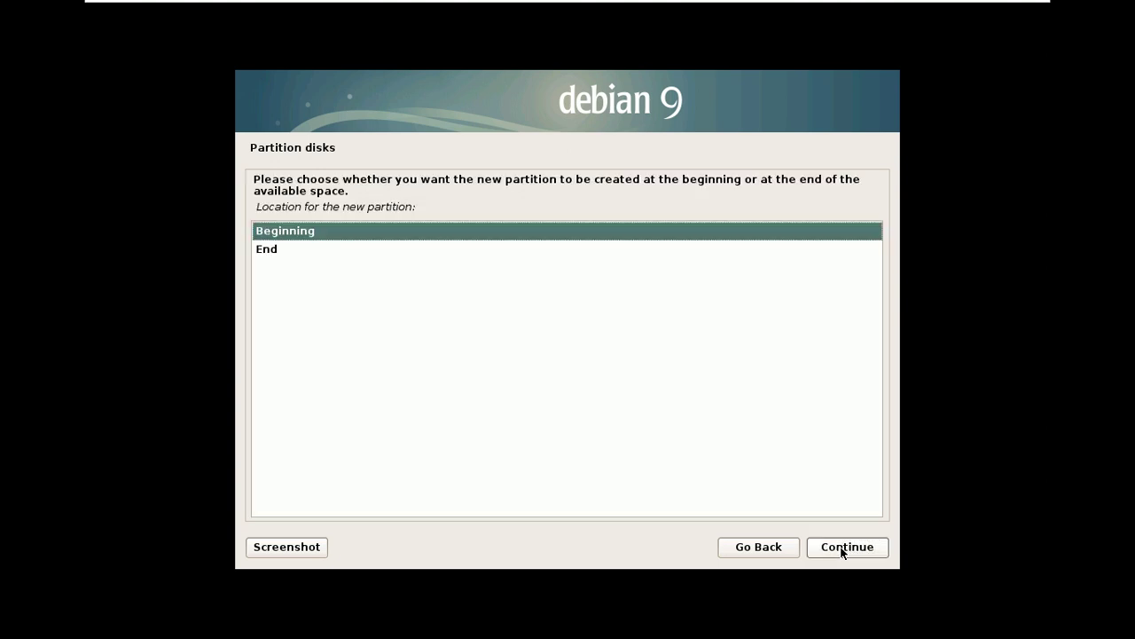
left_click(842, 551)
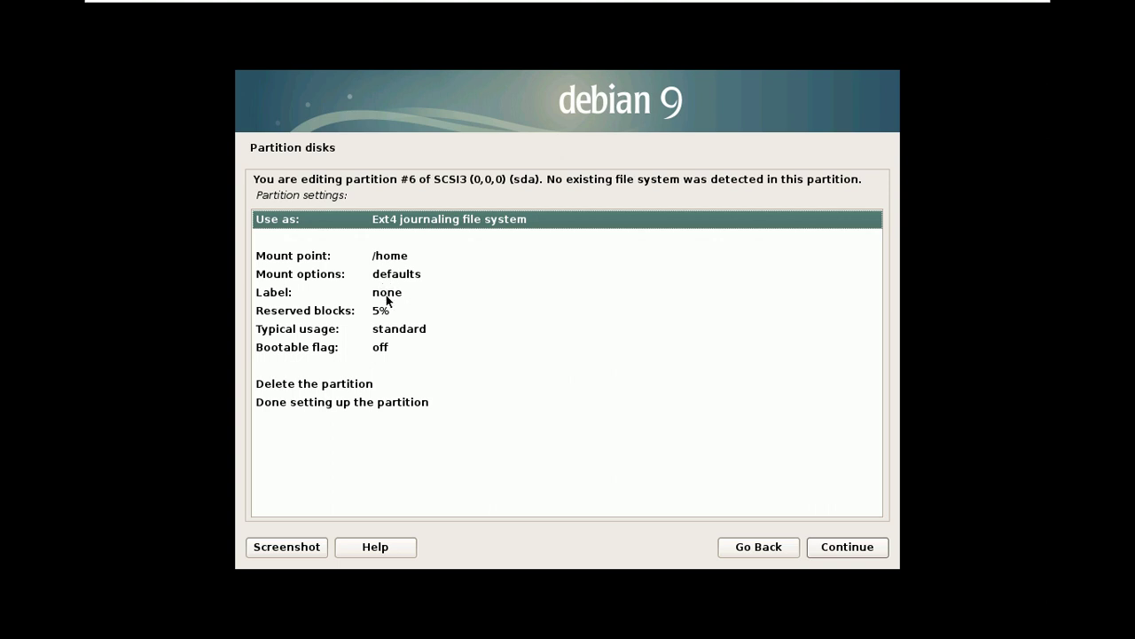
- Label the new partition '16 GB SWAP'
double_click(387, 296)
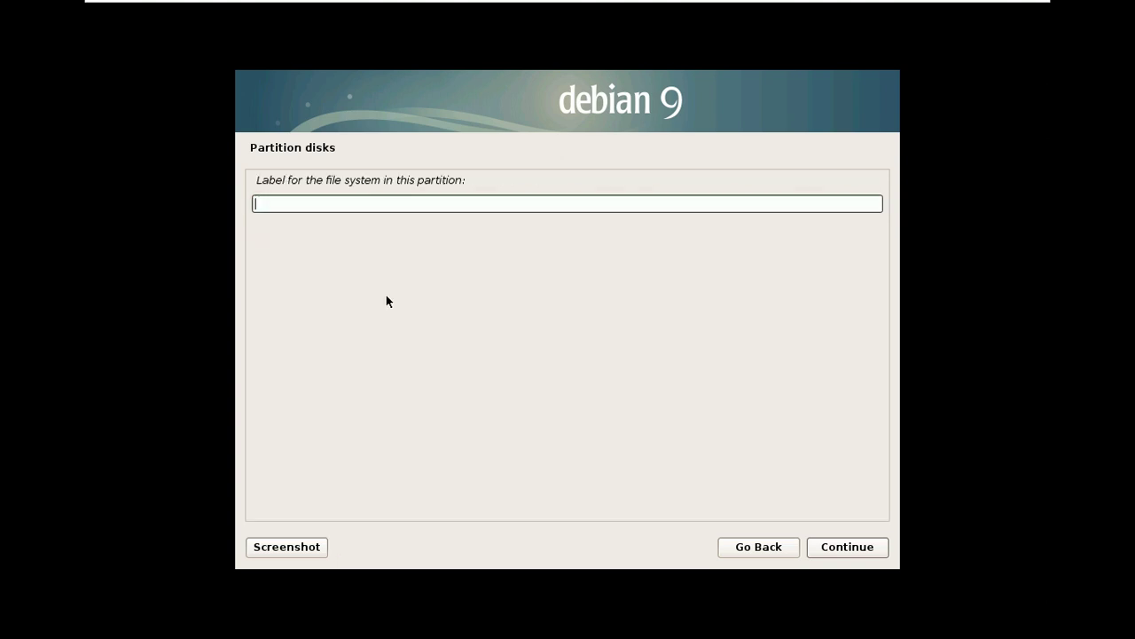
type("16 GB SWAP")
left_click(832, 545)
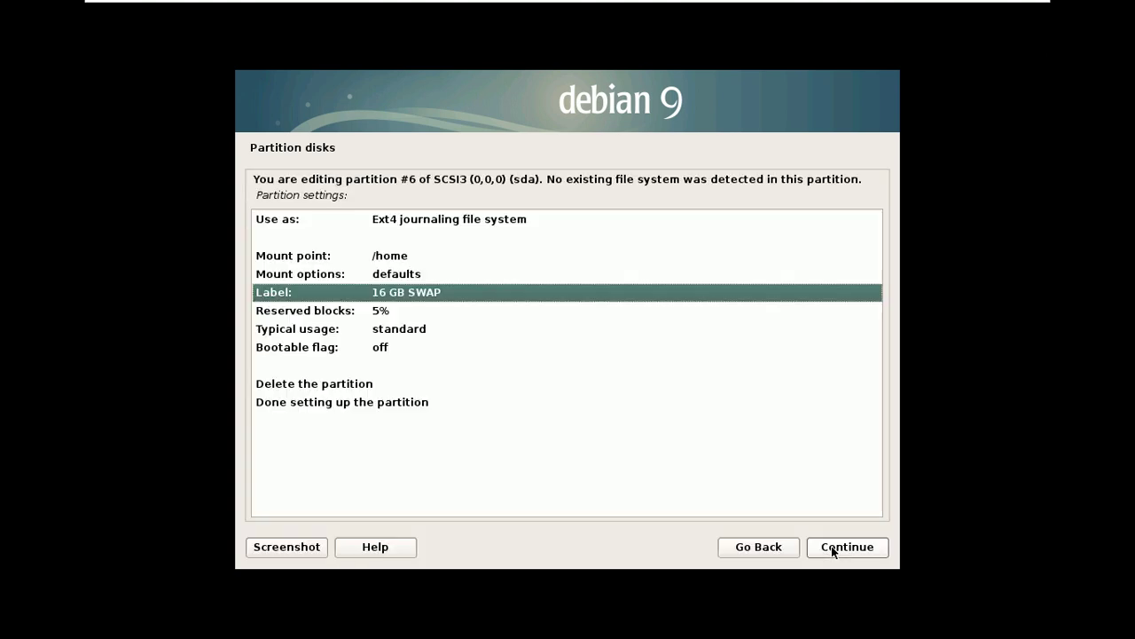
- Use the partition as swap area, finish it, and select the remaining 35.5 GB free space
double_click(448, 220)
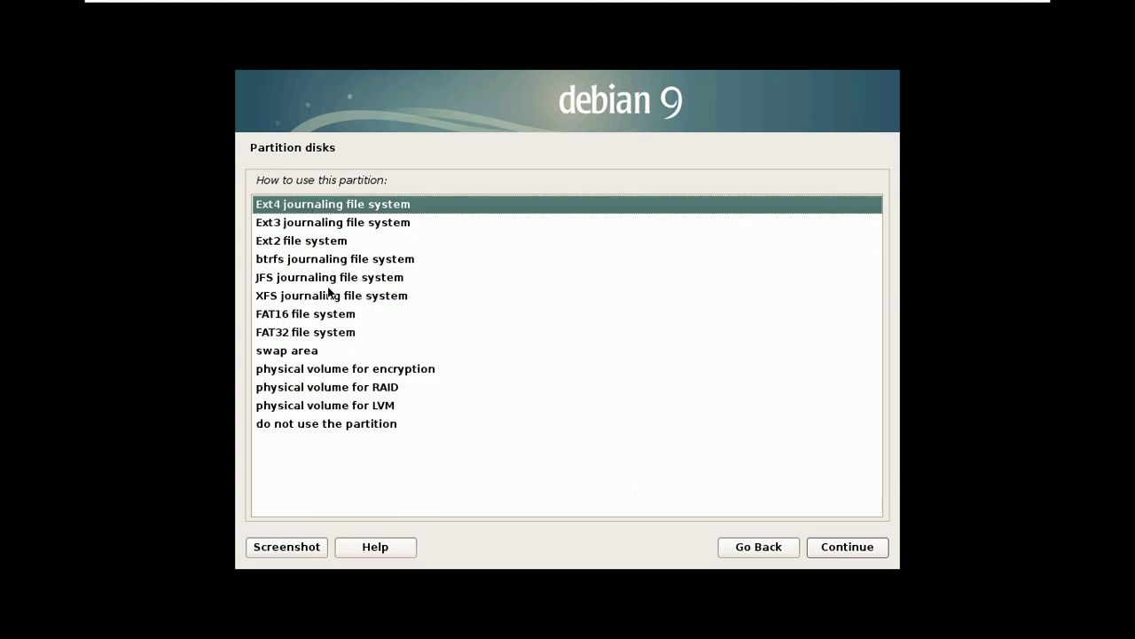
double_click(306, 351)
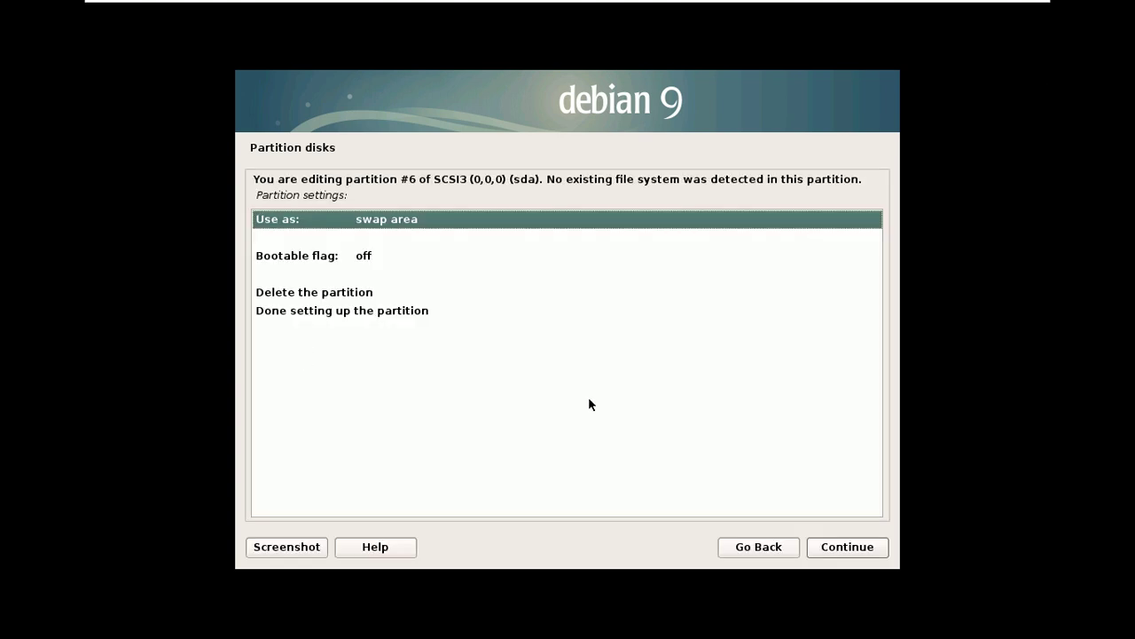
left_click(838, 547)
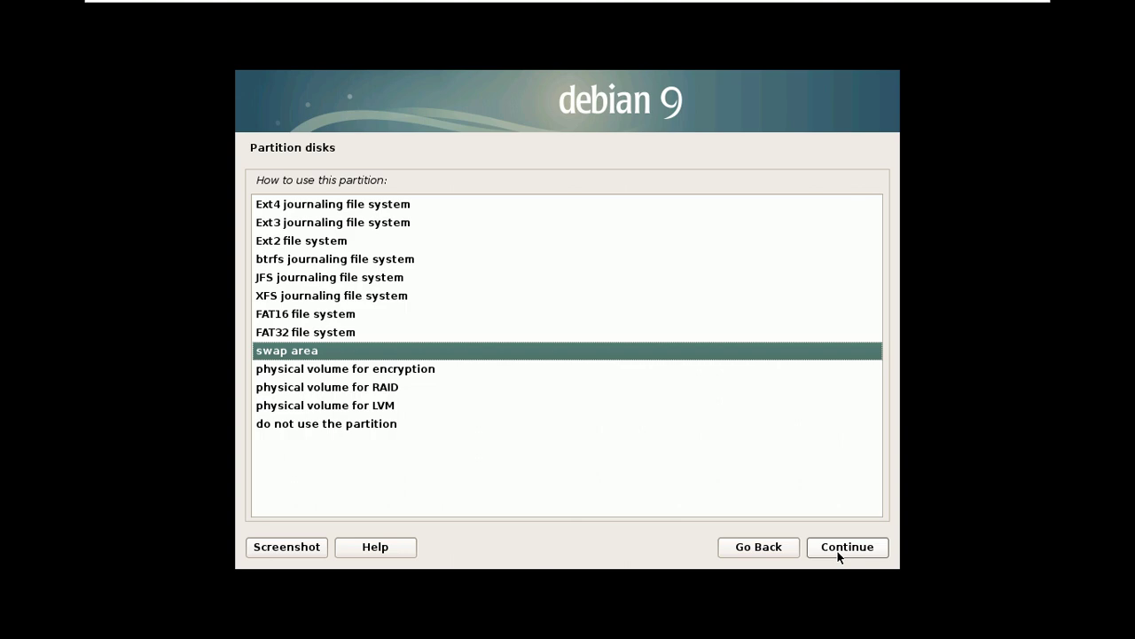
left_click(838, 547)
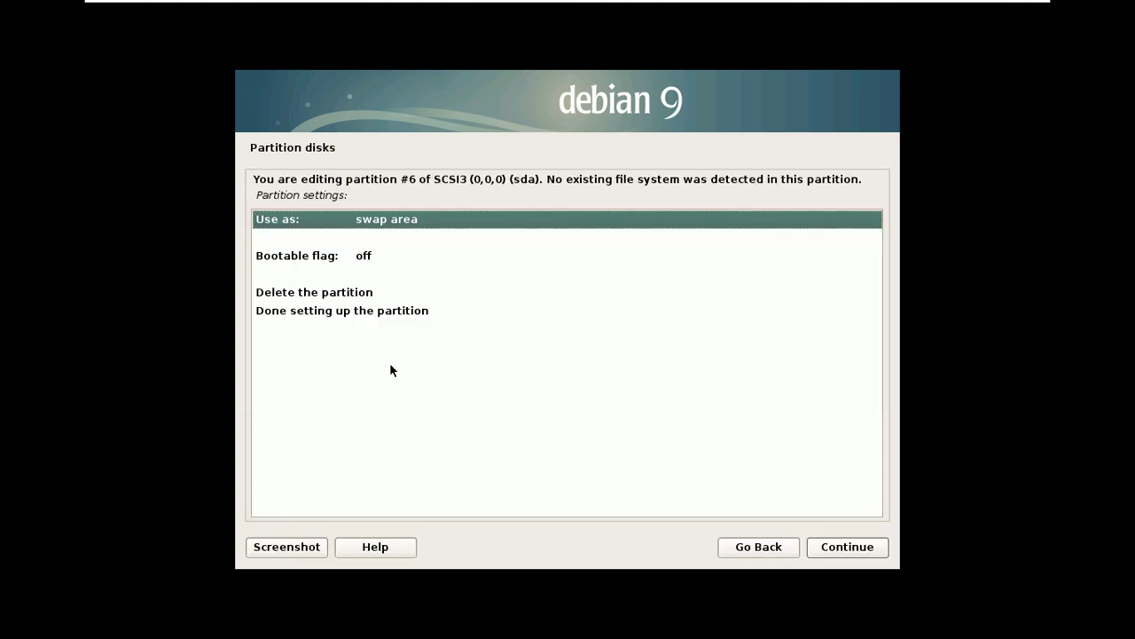
left_click(382, 311)
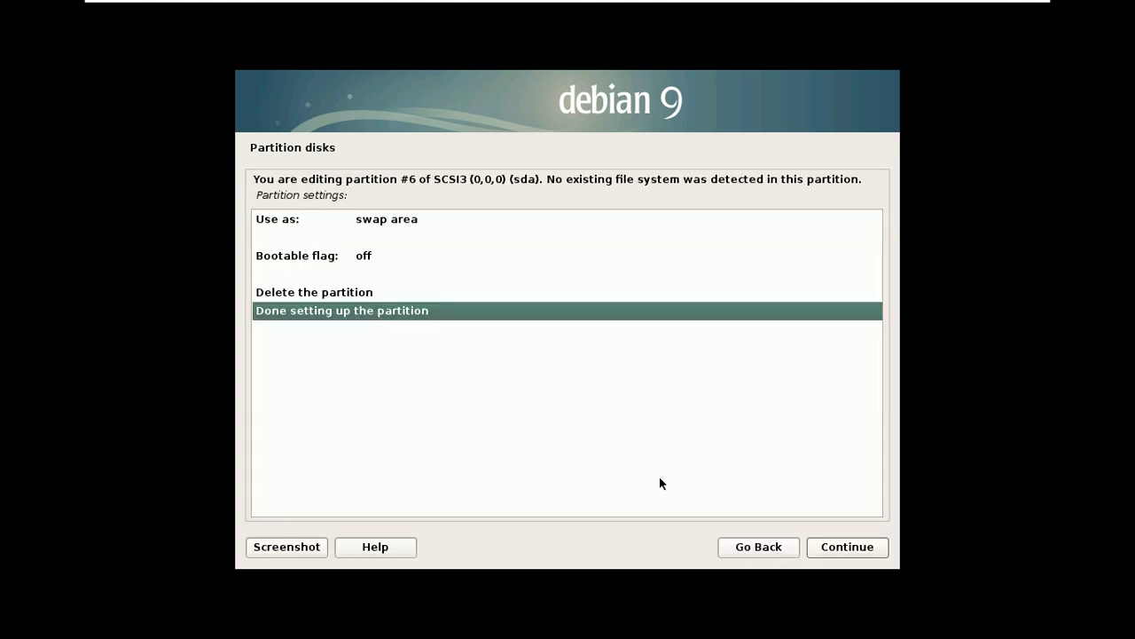
left_click(824, 548)
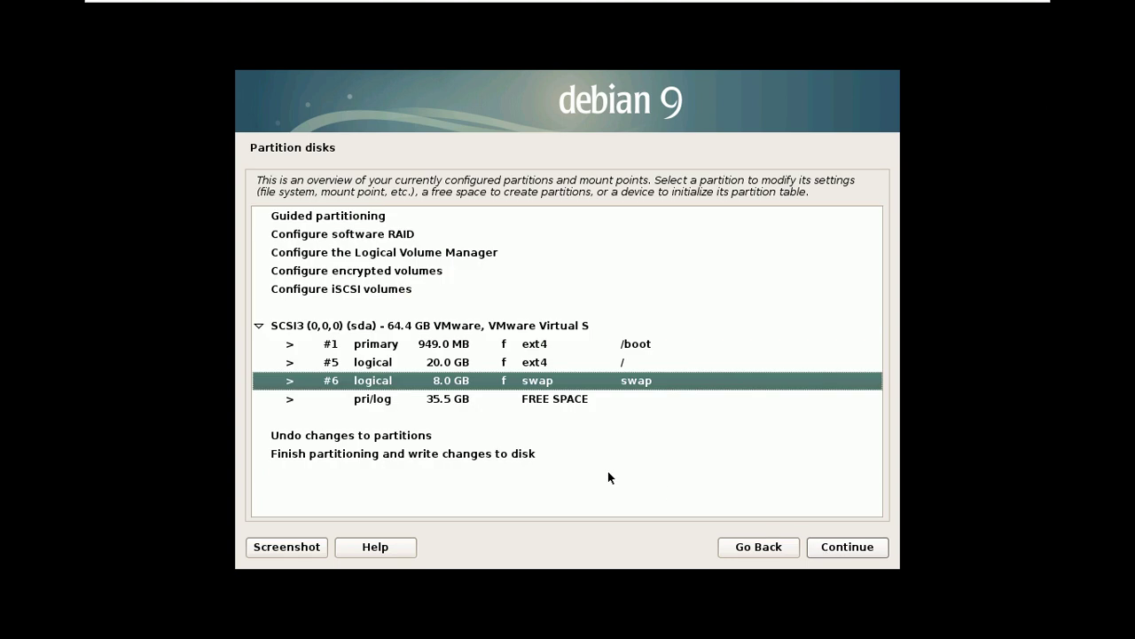
left_click(549, 397)
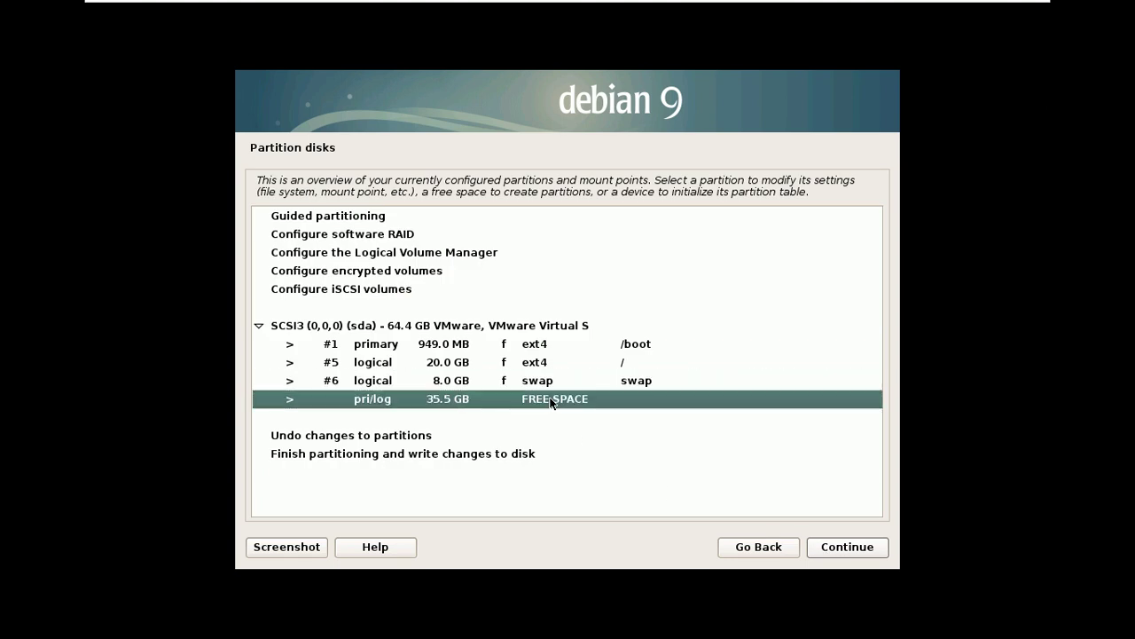
left_click(844, 547)
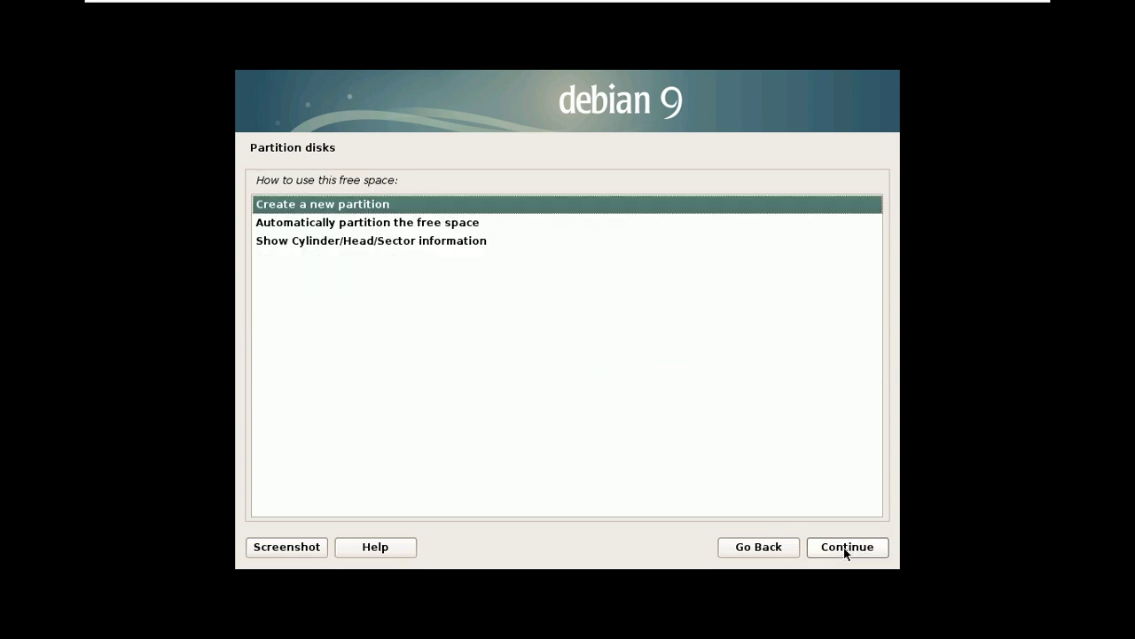
- Create a 20 GB logical partition at the beginning of the free space
left_click(843, 547)
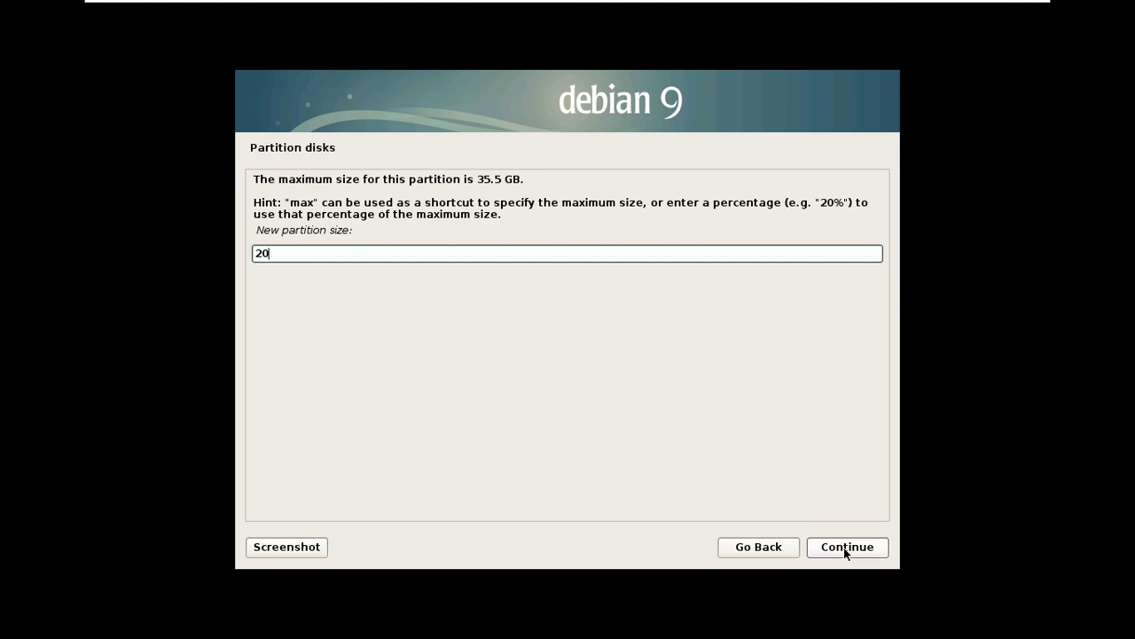
type("GB")
left_click(841, 550)
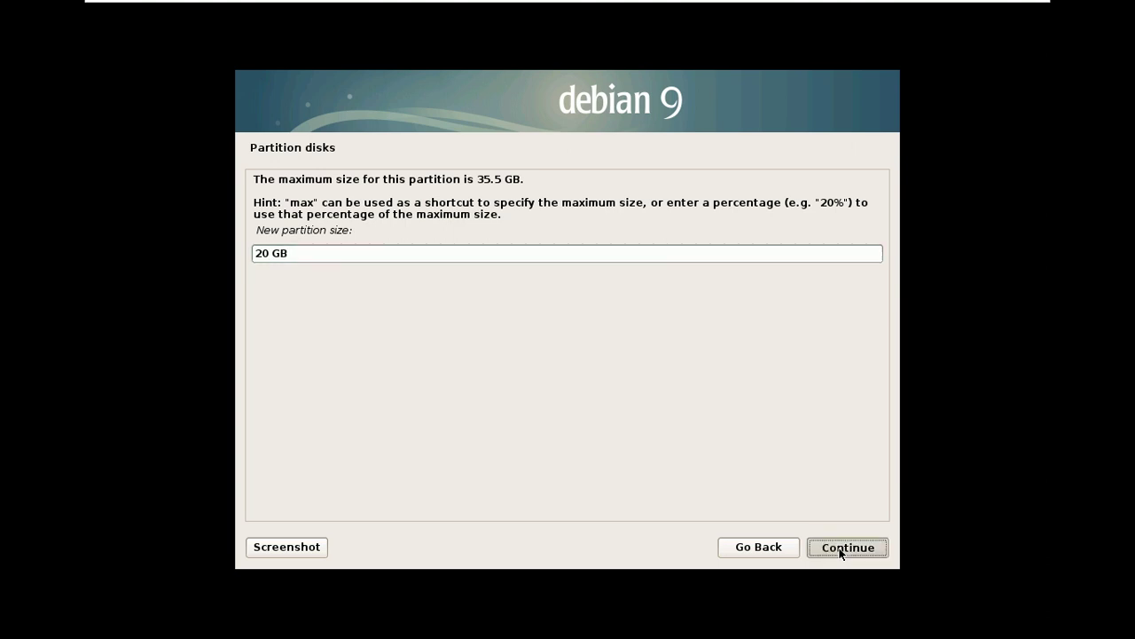
left_click(840, 550)
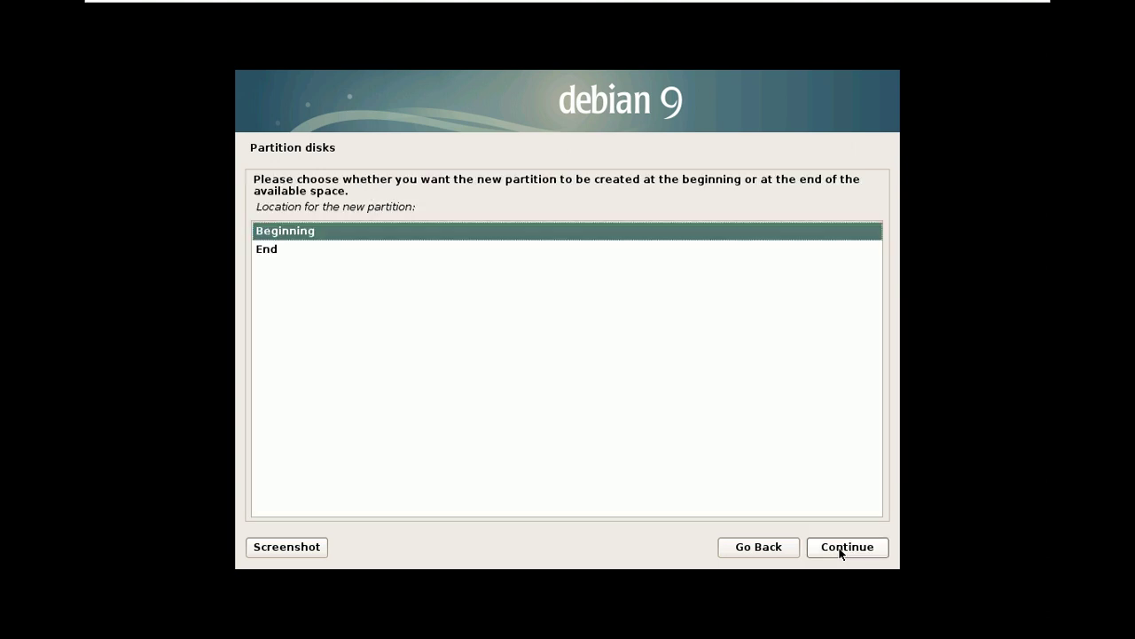
left_click(841, 550)
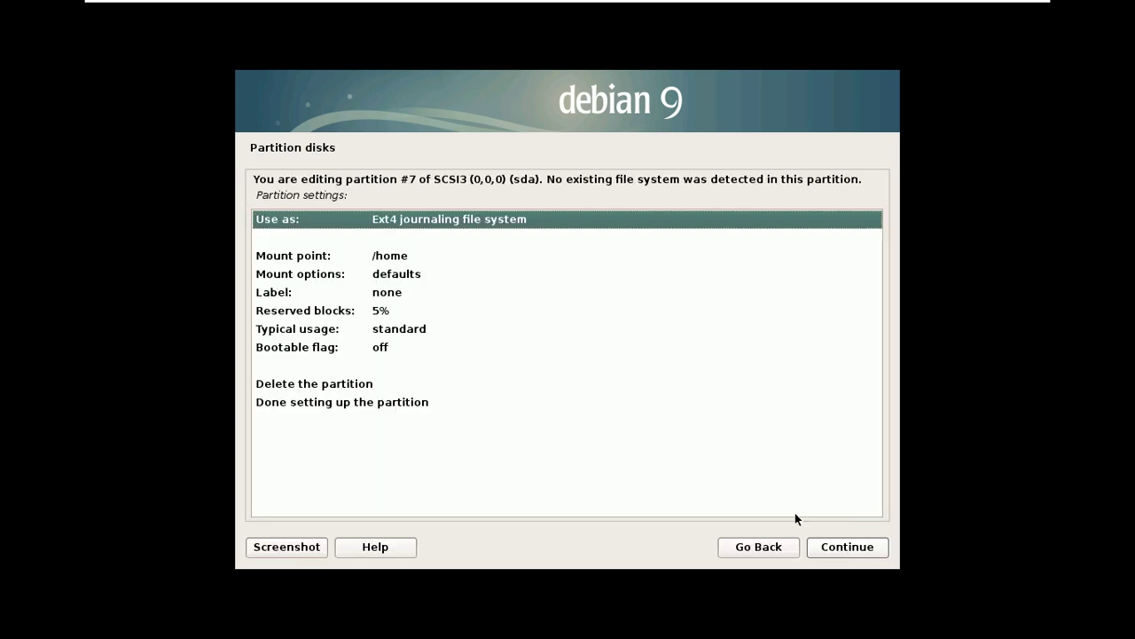
- Enter /u01 manually as the partition's mount point
left_click(386, 255)
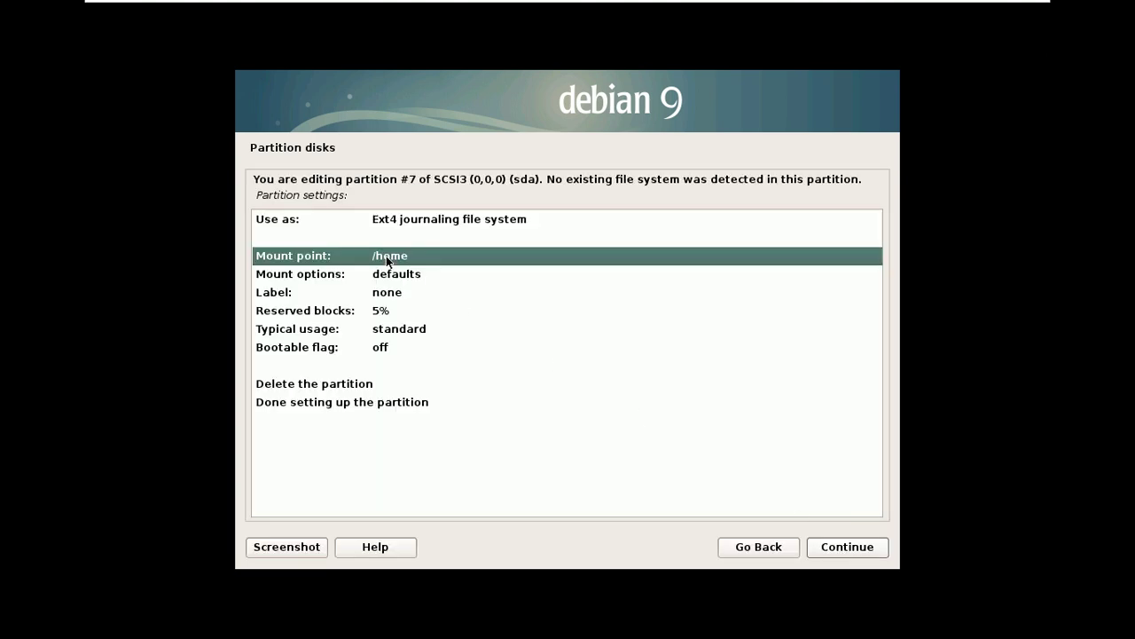
double_click(386, 255)
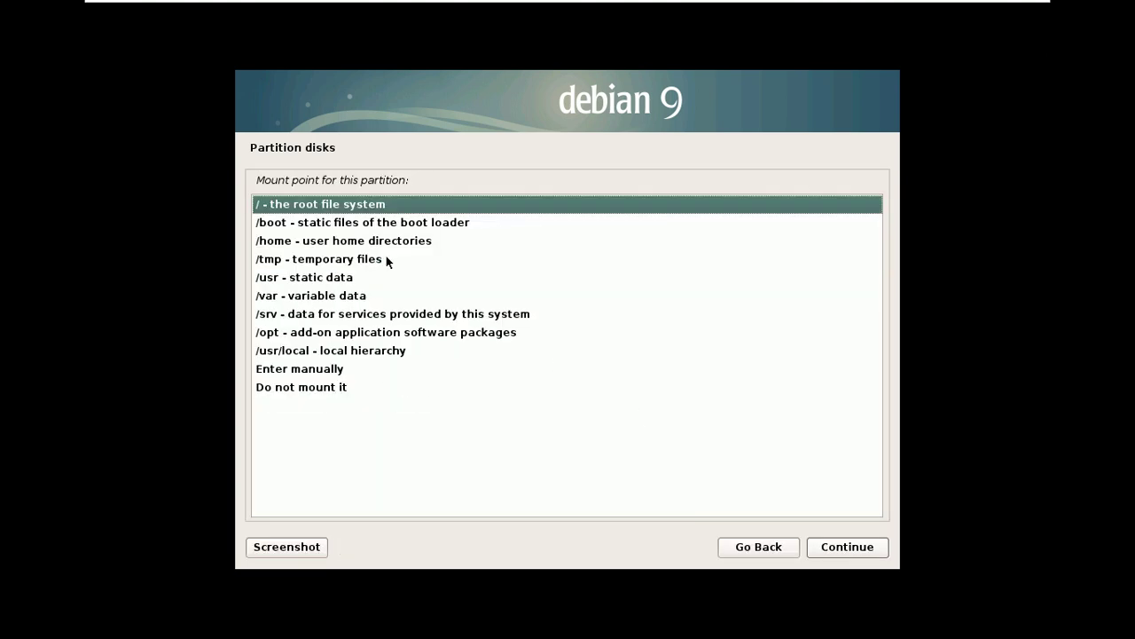
double_click(320, 371)
key("End")
key("BackSpace")
key("BackSpace")
key("BackSpace")
key("BackSpace")
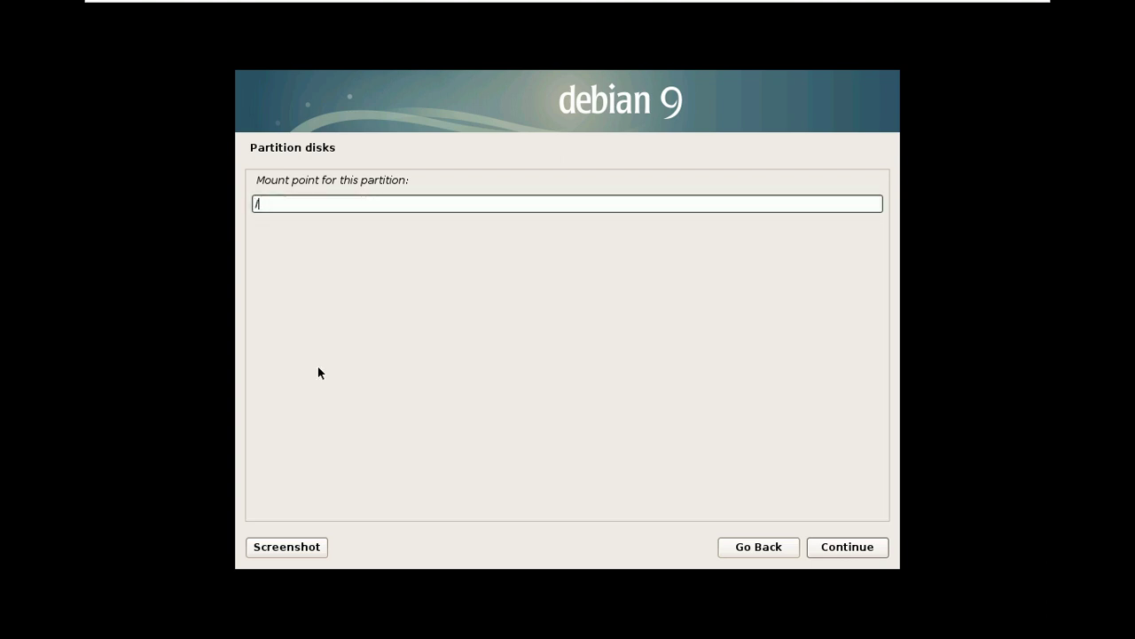
type("u01")
left_click(843, 554)
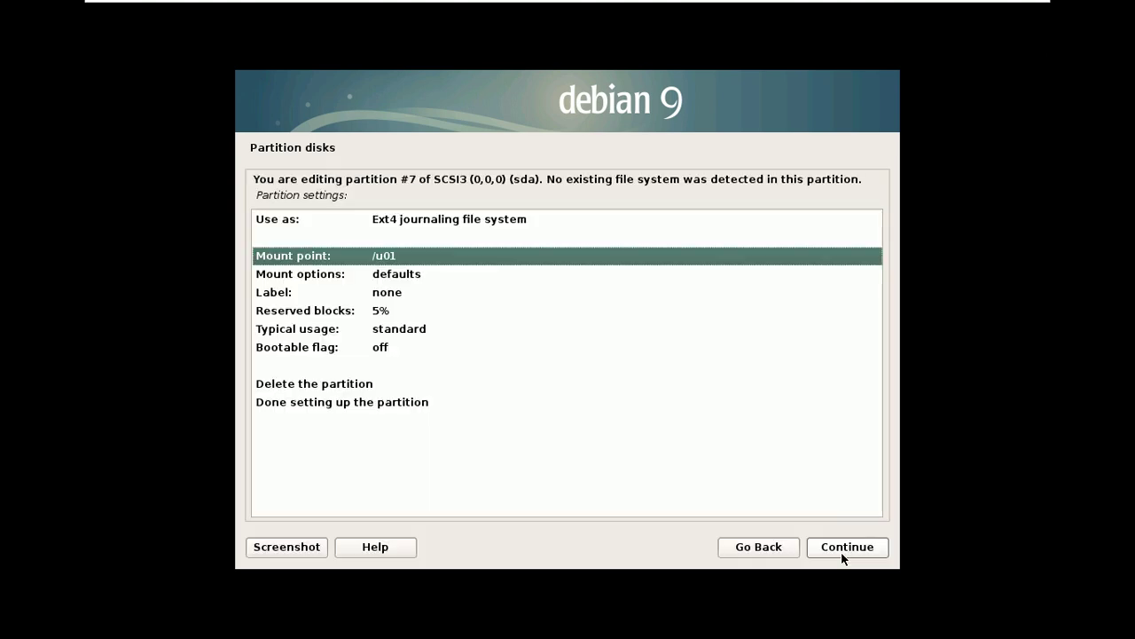
- Label partition #7 '300 GB U01' and finish its setup
double_click(386, 297)
type("300 gb")
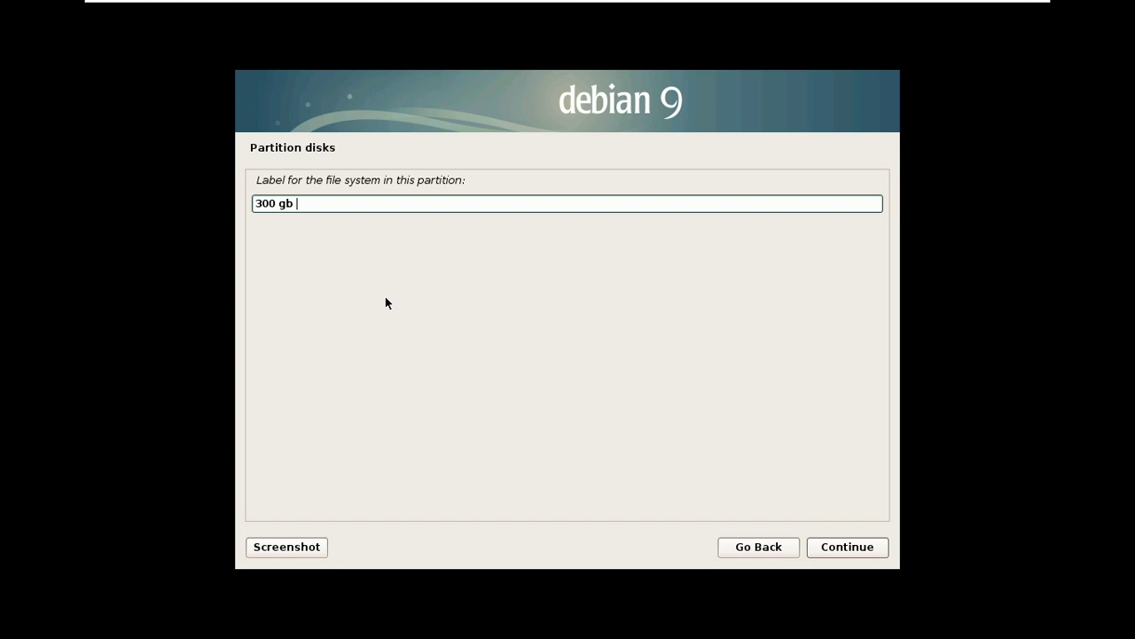
key("BackSpace")
key("BackSpace")
type("GB U01")
left_click(857, 548)
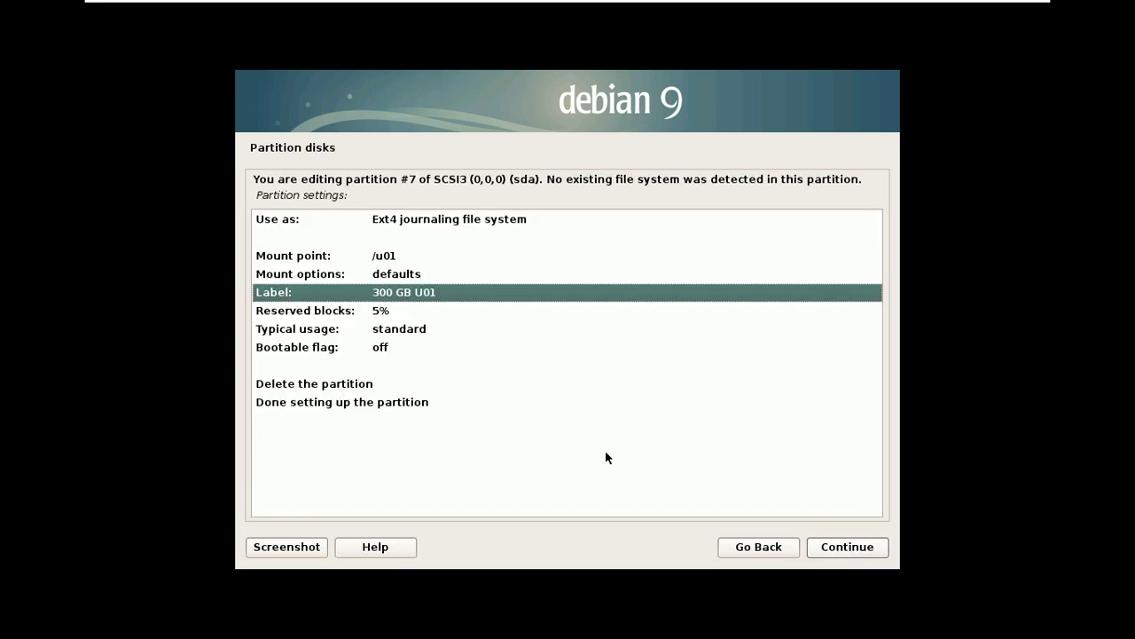
left_click(381, 404)
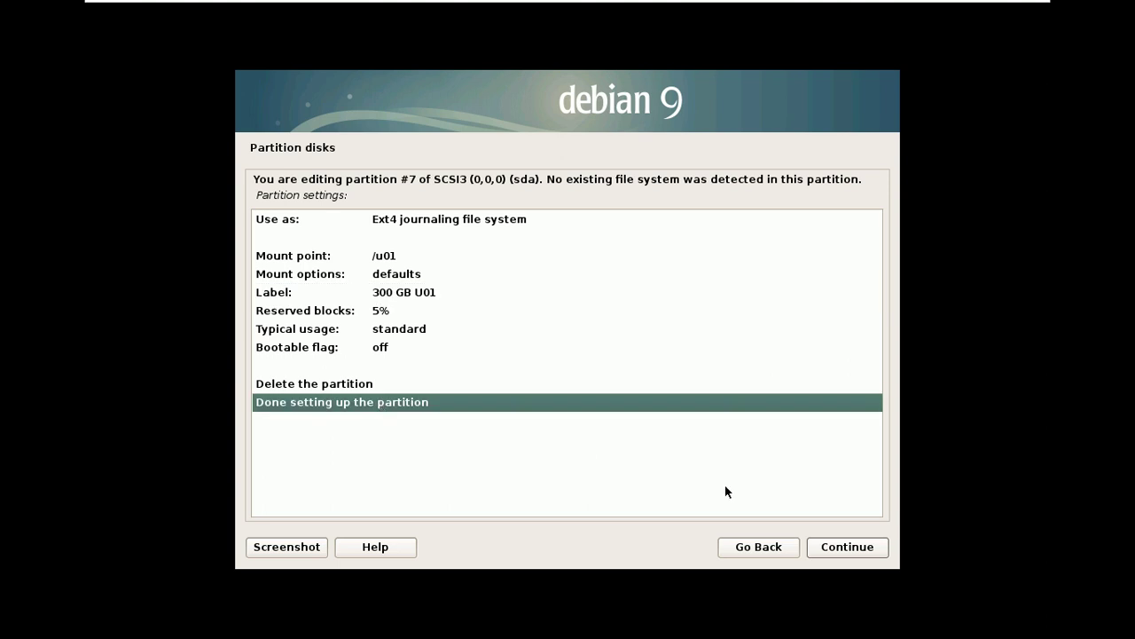
left_click(849, 547)
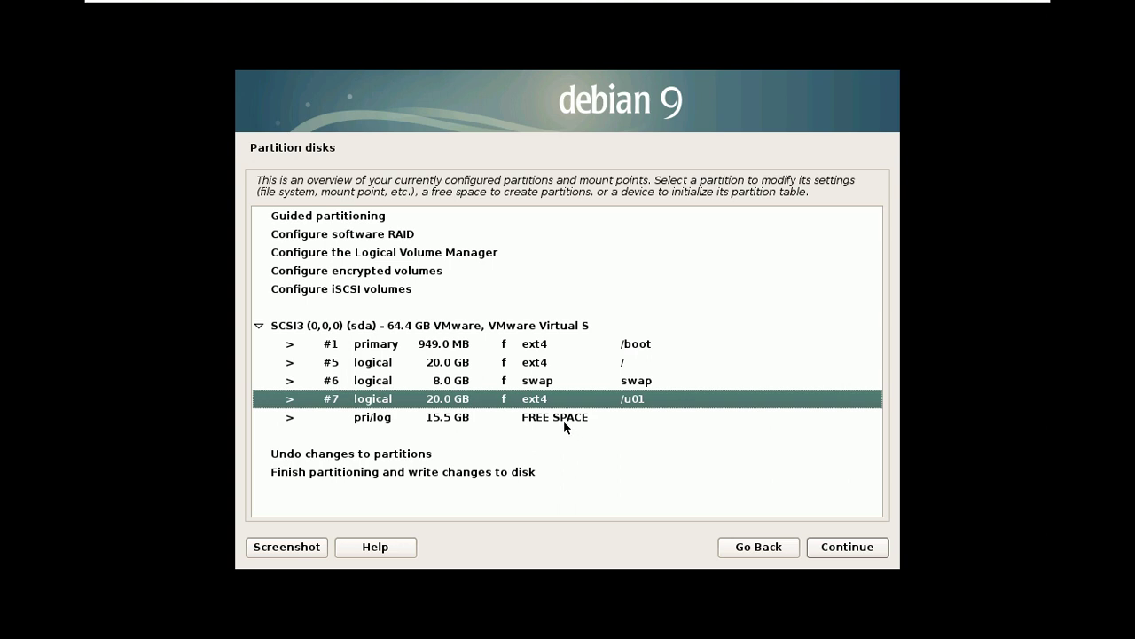
- Create a logical partition using the full 15.5 GB of free space
left_click(564, 417)
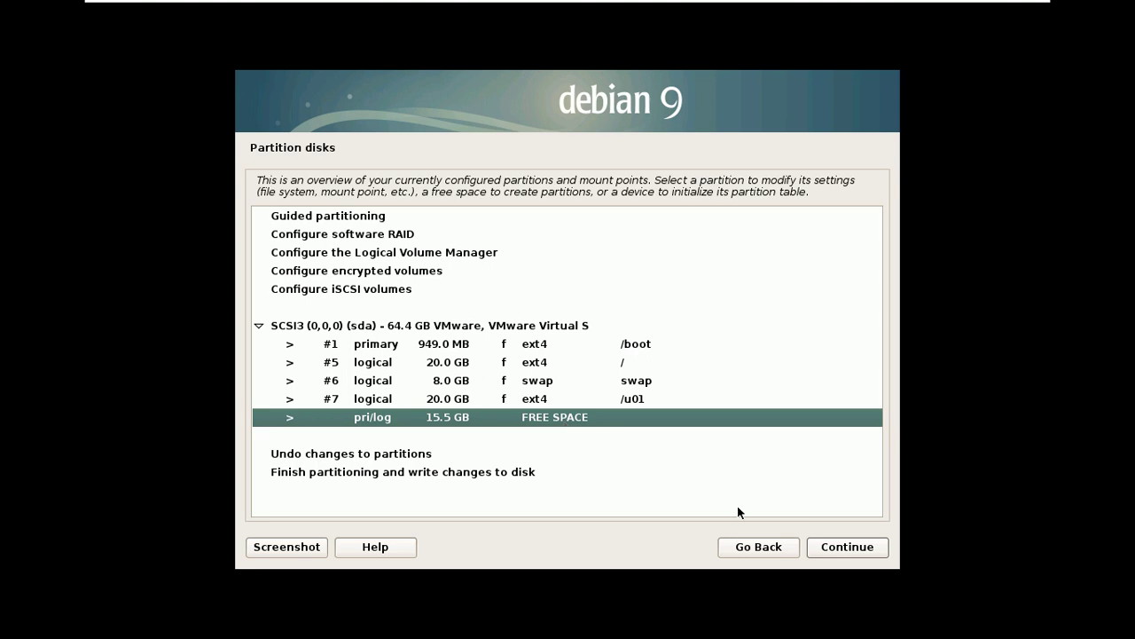
left_click(840, 553)
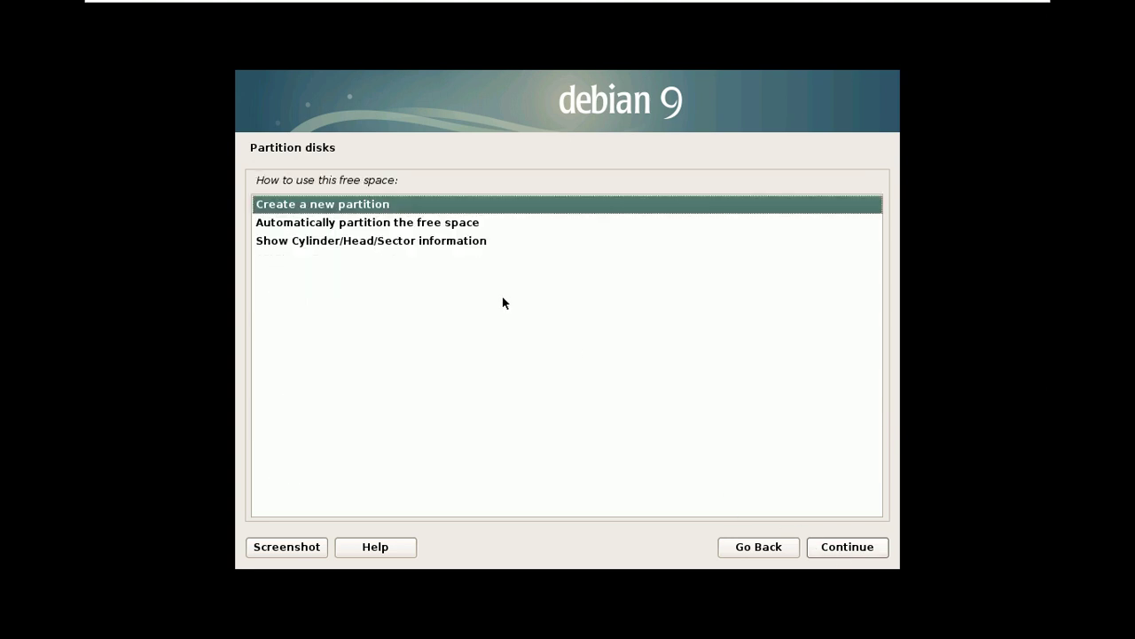
left_click(857, 549)
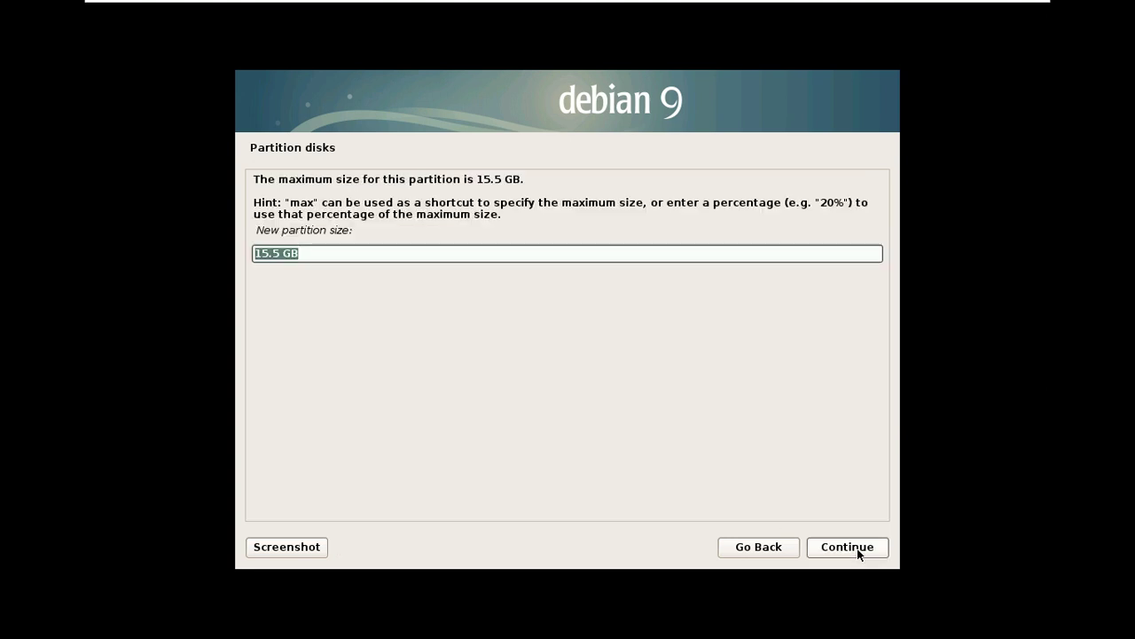
left_click(857, 548)
left_click(857, 548)
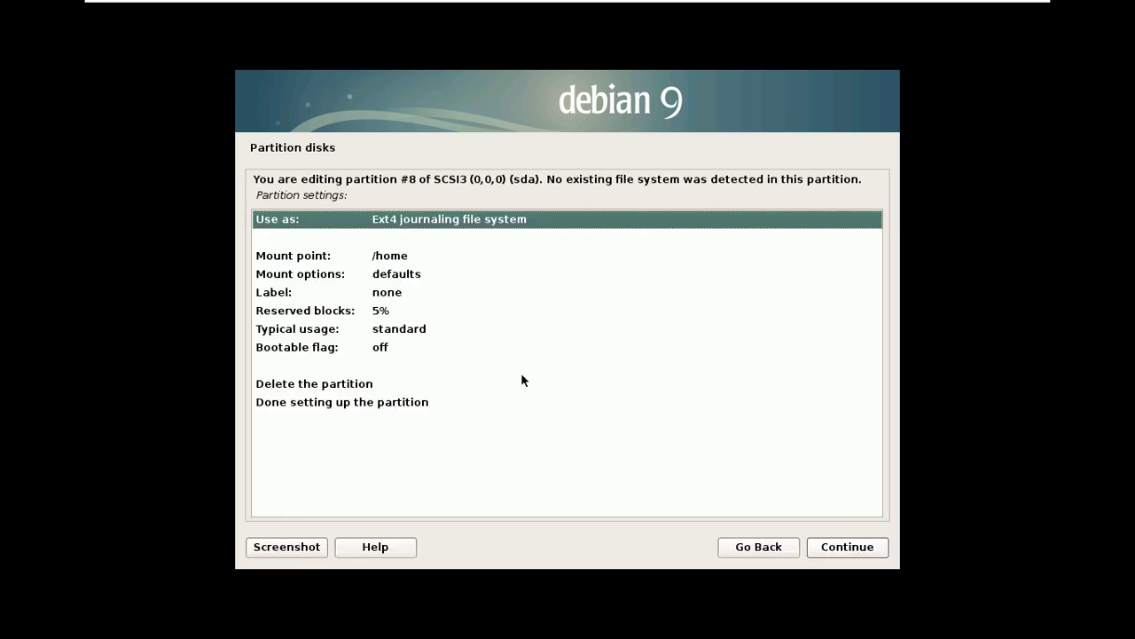
- Label the new partition '180 GB HOME'
double_click(384, 294)
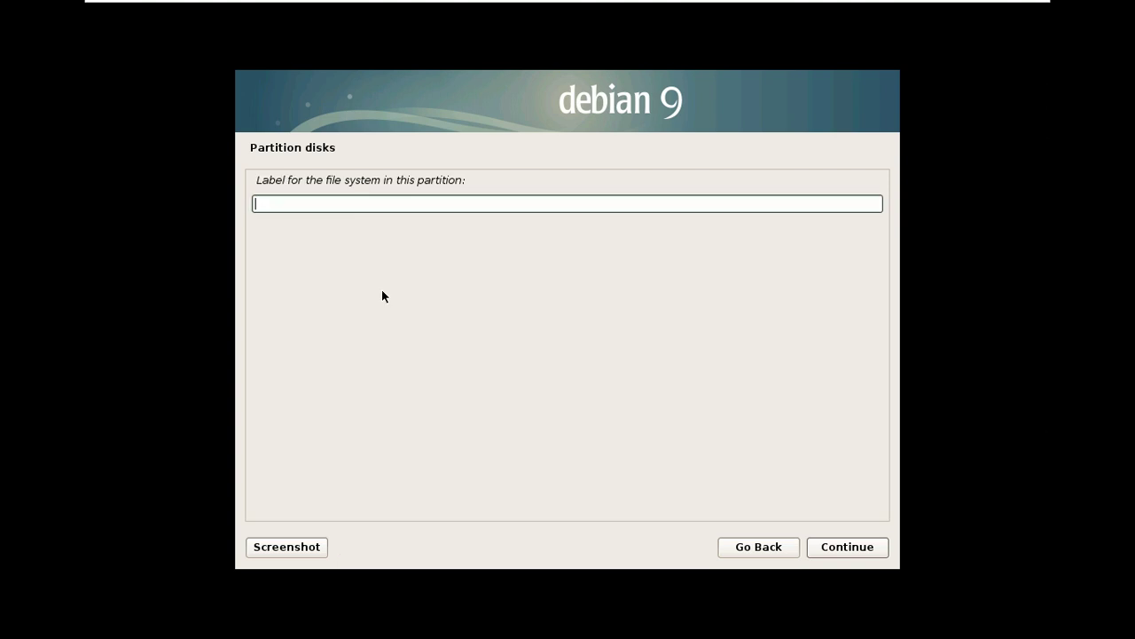
type("180 GB HOME")
left_click(848, 549)
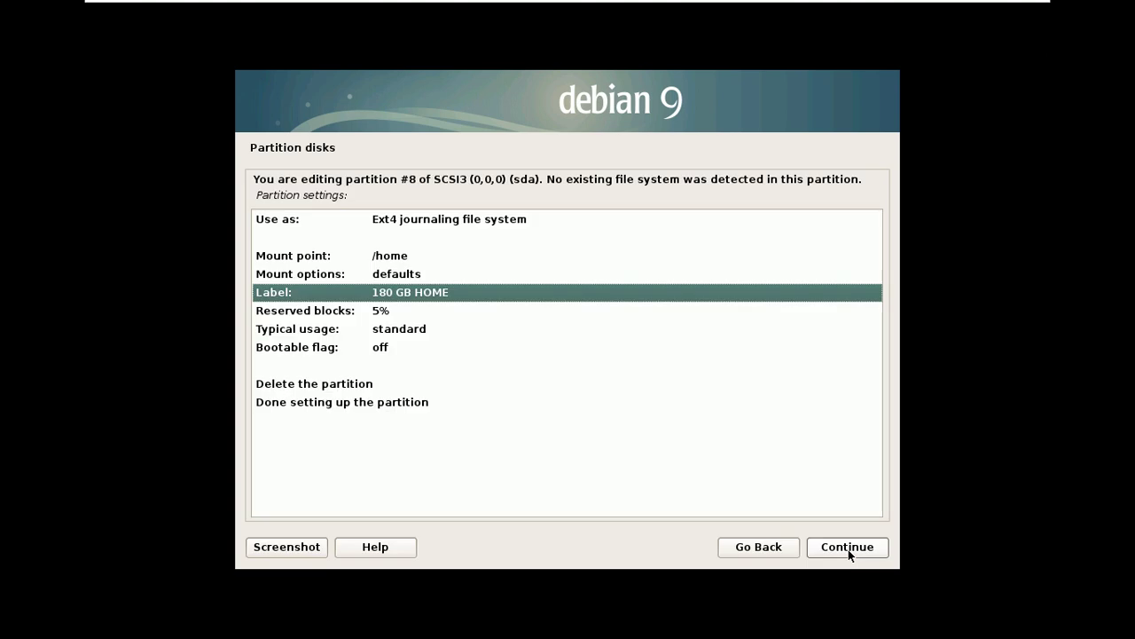
left_click(401, 400)
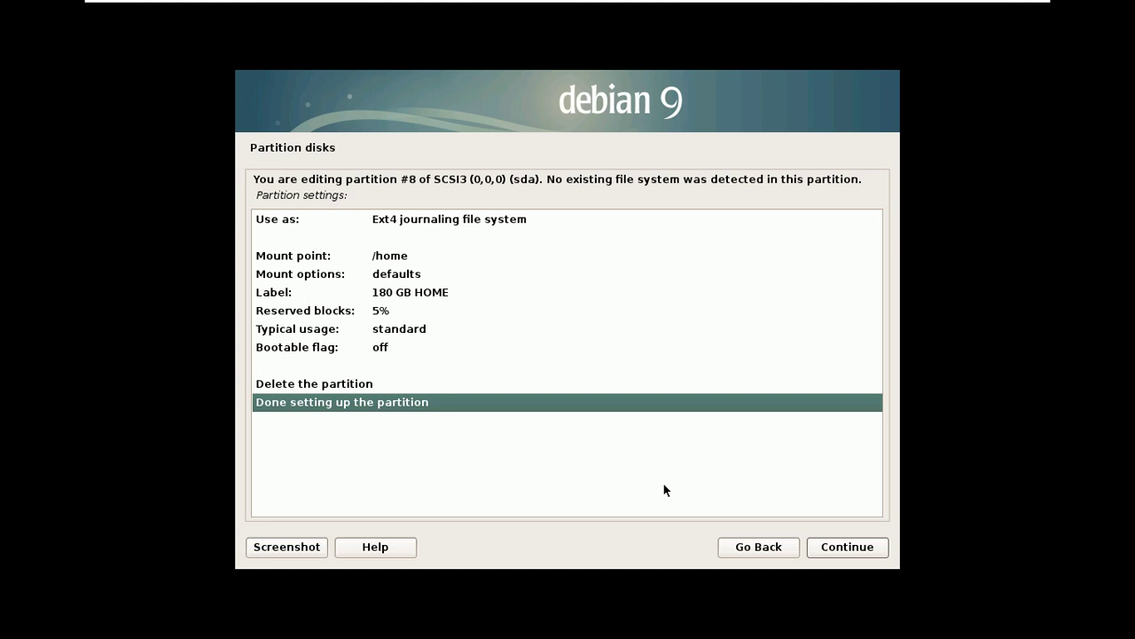
- Mount partition #8 at /home and finish its setup
double_click(347, 255)
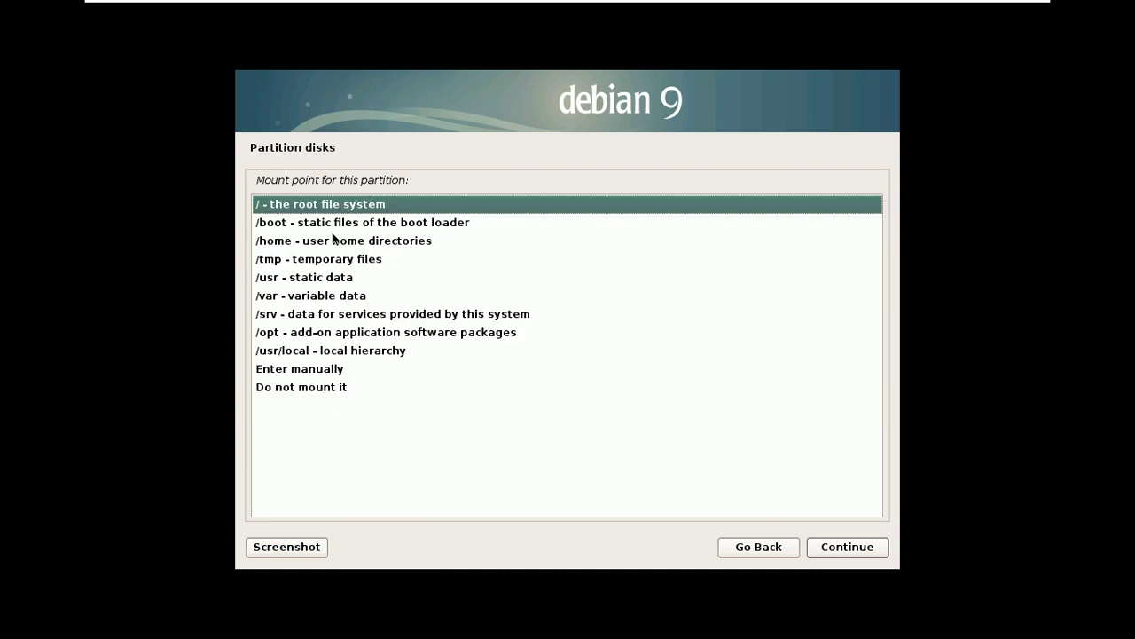
double_click(329, 241)
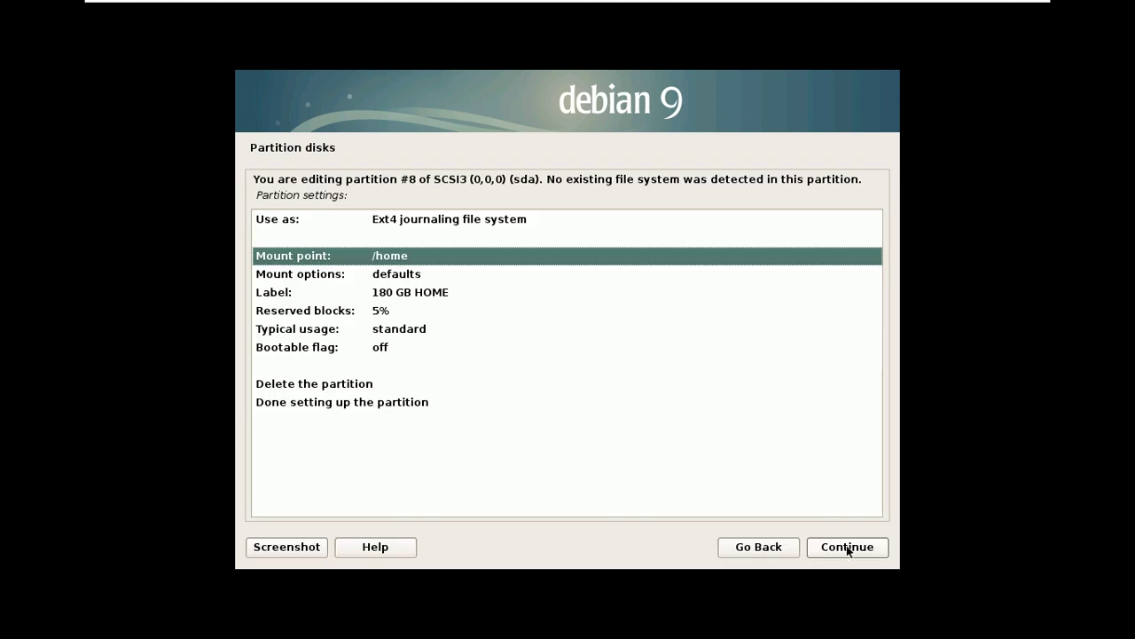
left_click(848, 549)
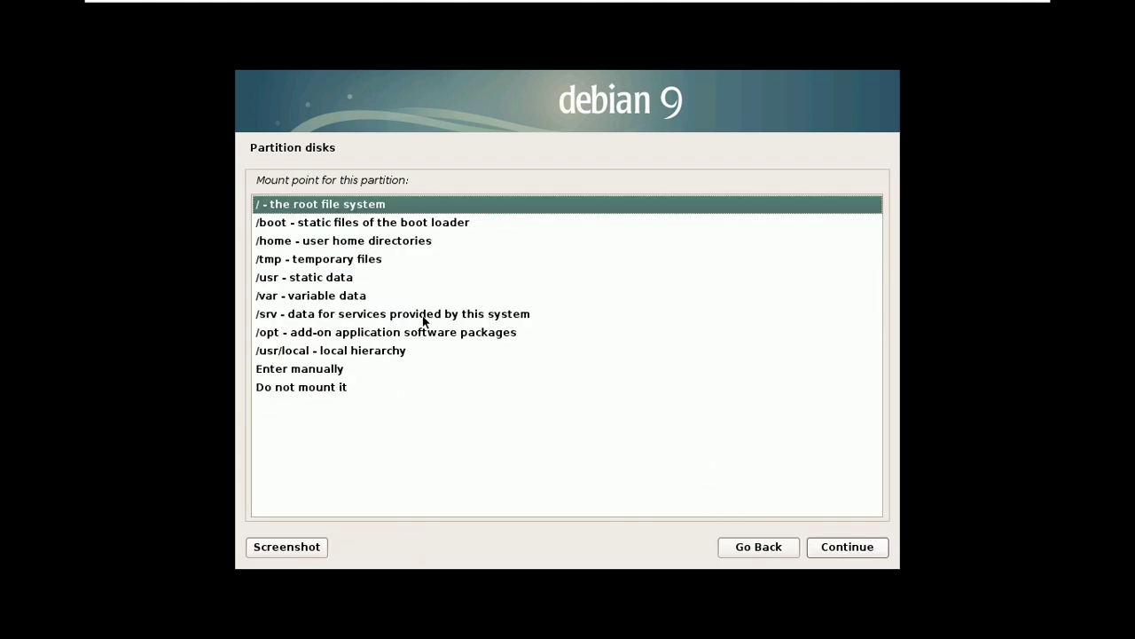
left_click(343, 246)
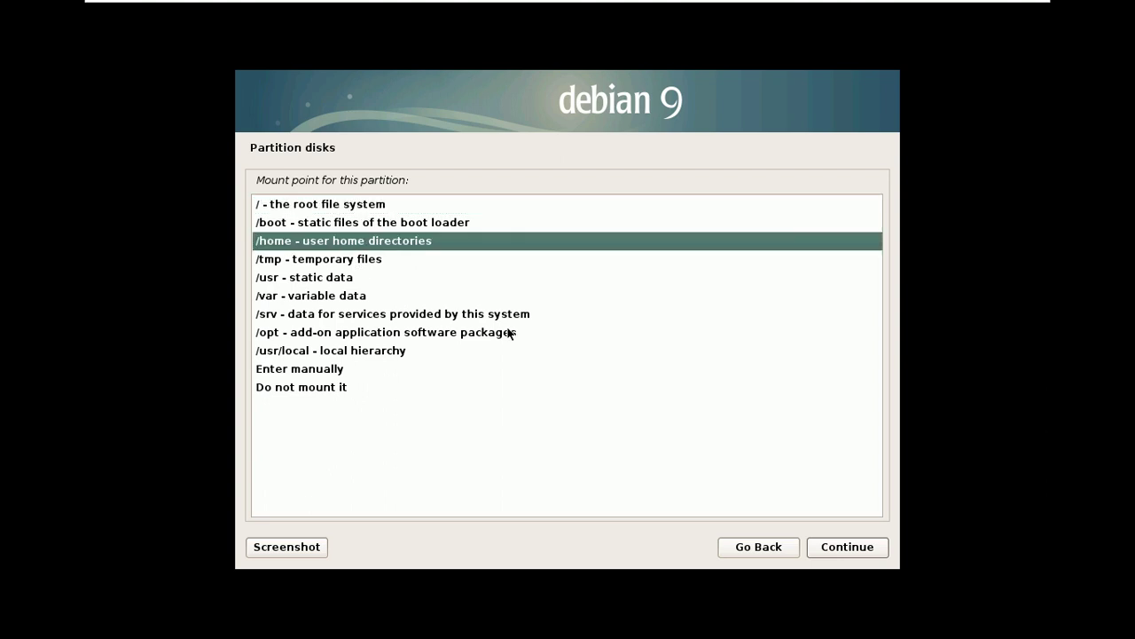
left_click(839, 549)
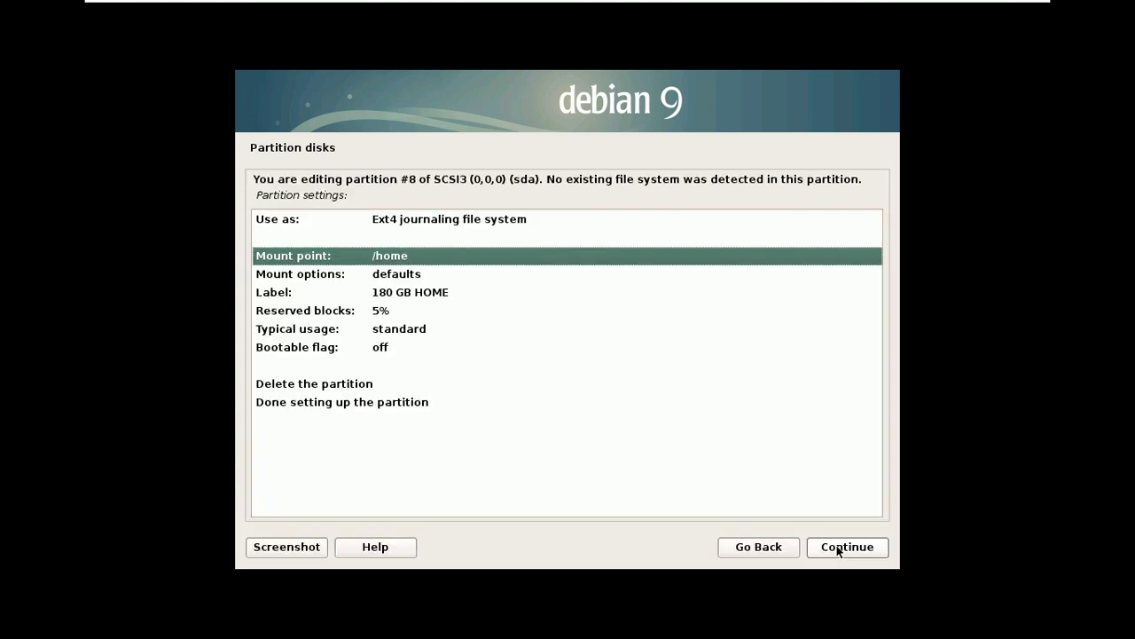
left_click(385, 406)
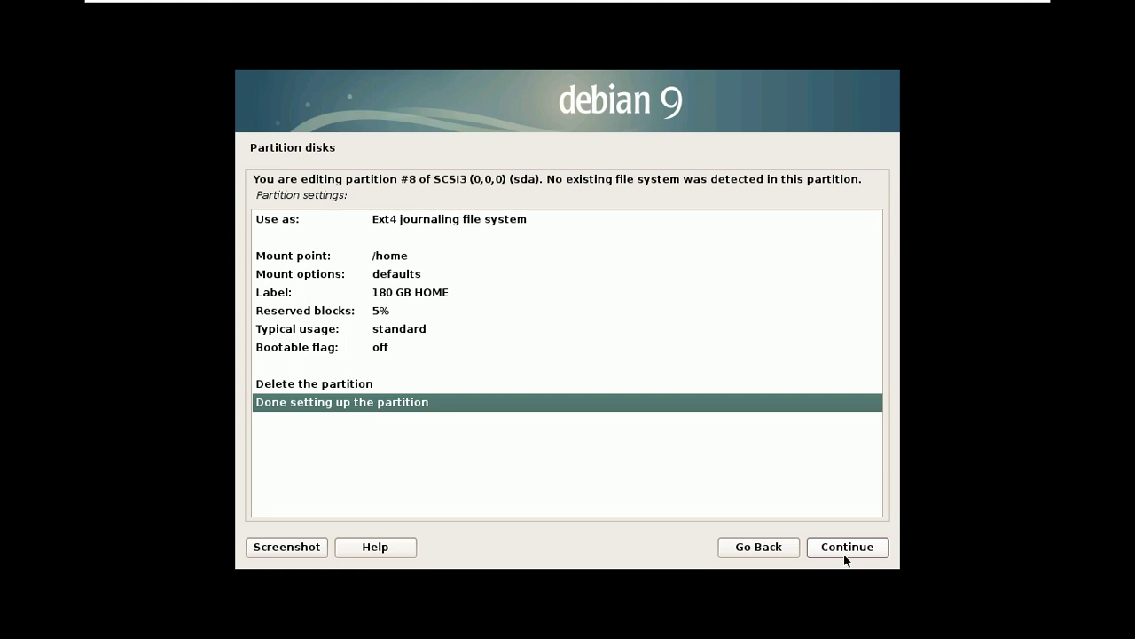
left_click(845, 555)
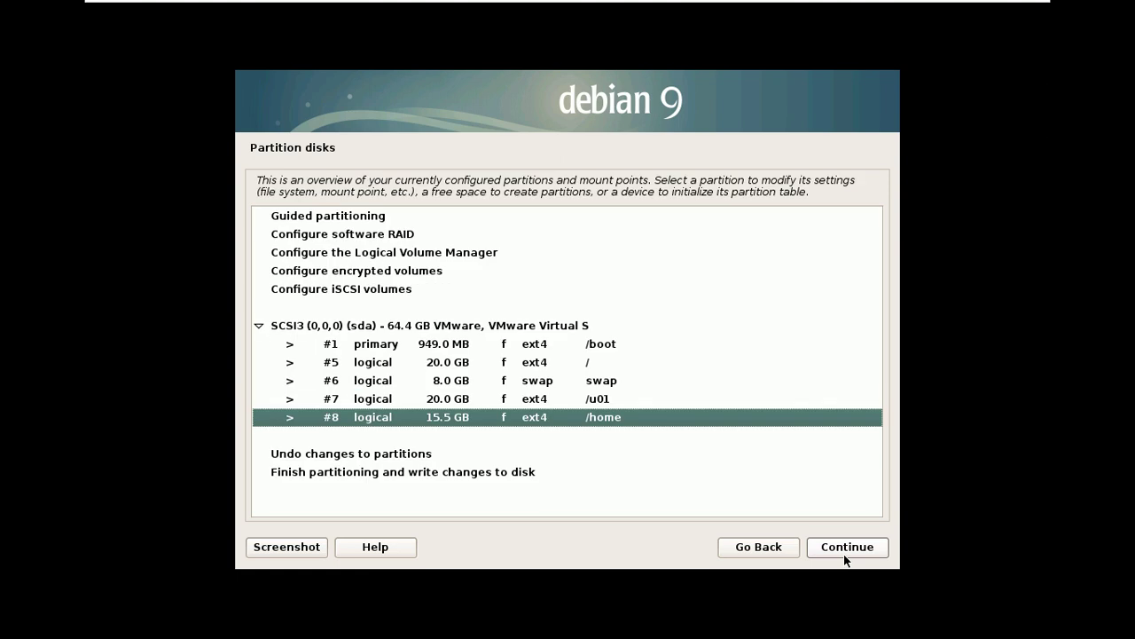
- Finish partitioning and confirm Yes to write the changes to disk
left_click(486, 472)
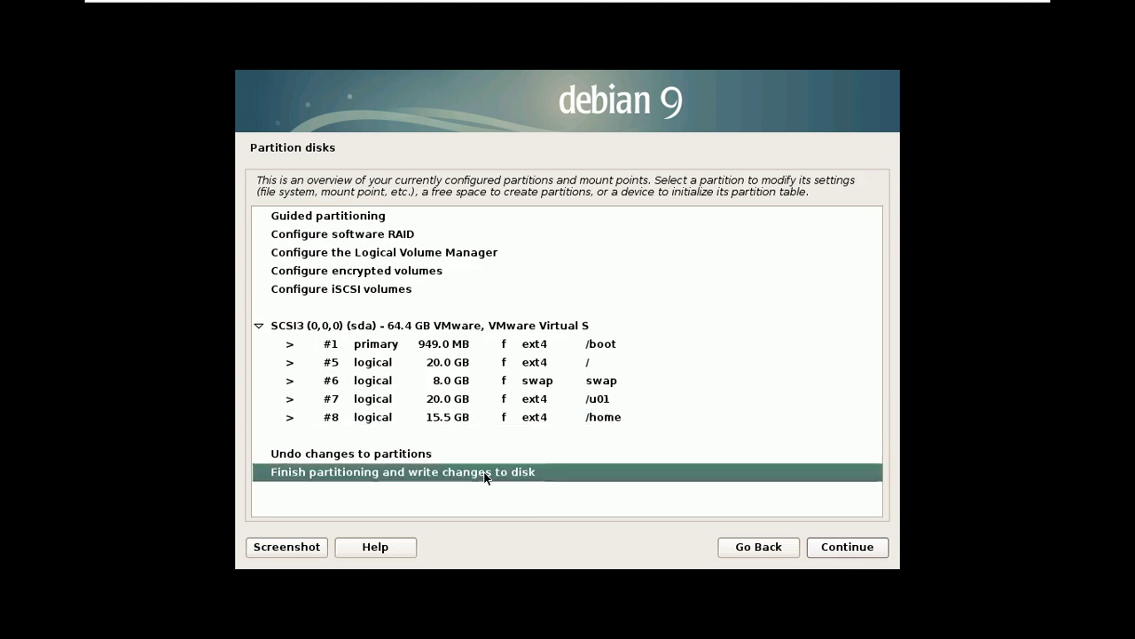
left_click(842, 548)
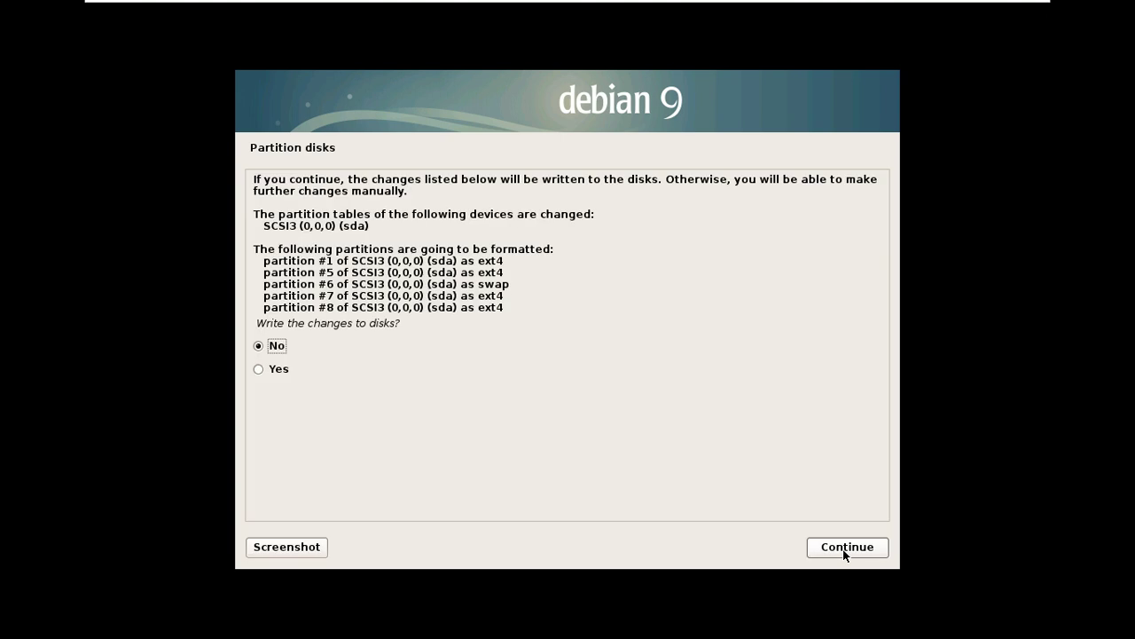
left_click(274, 369)
left_click(832, 549)
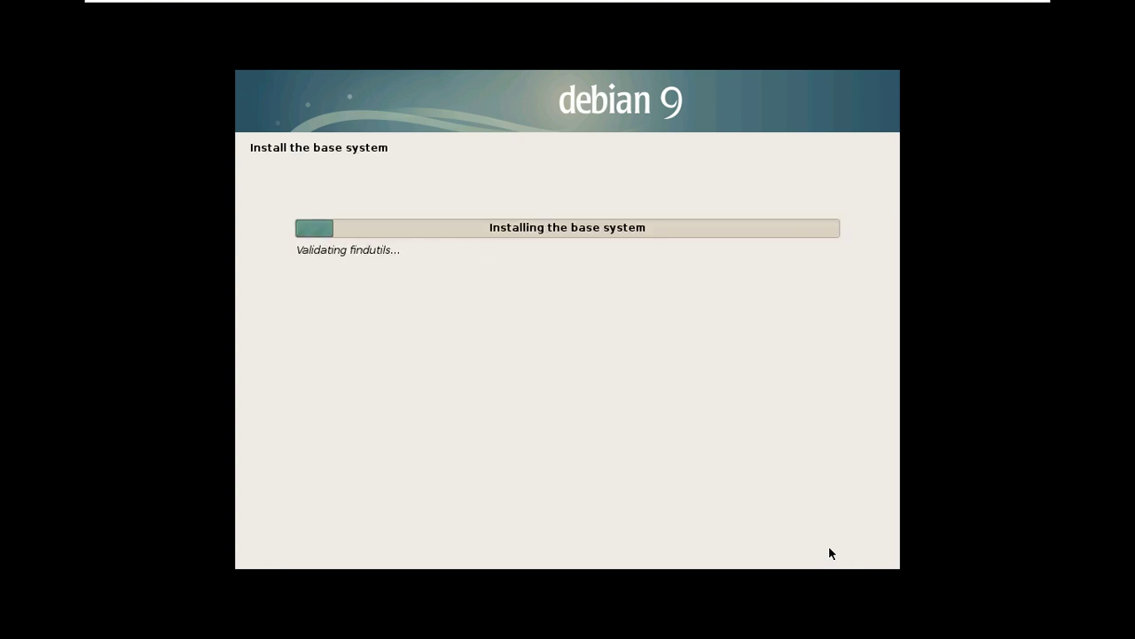
- Exit the VM's full-screen view while the base system installs
mouse_move(650, 74)
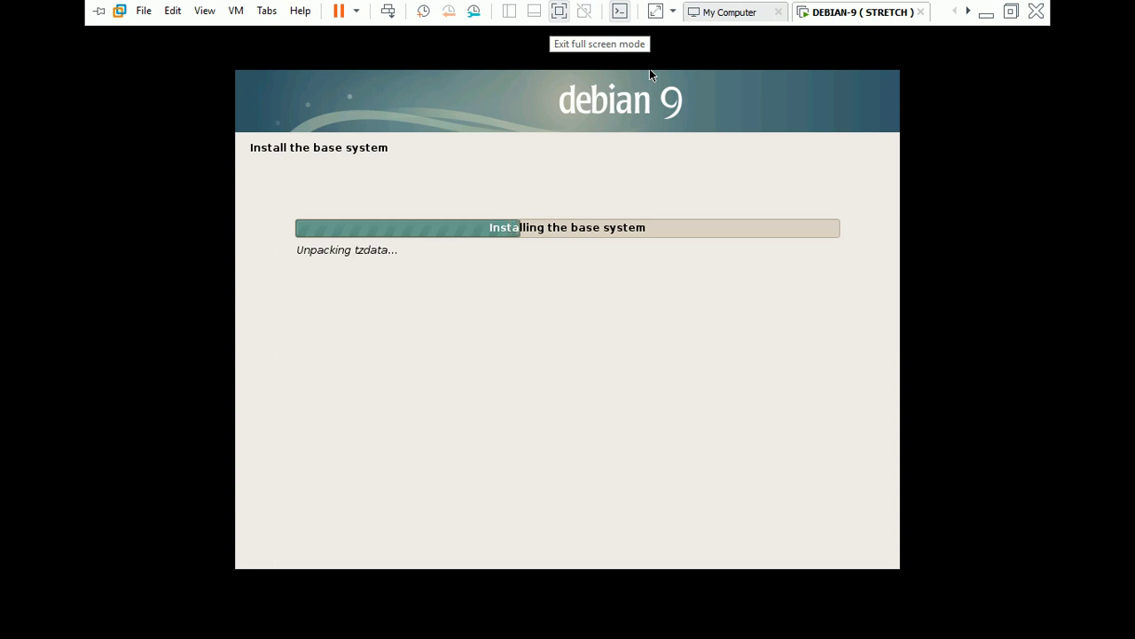
key("ctrl+alt+Return")
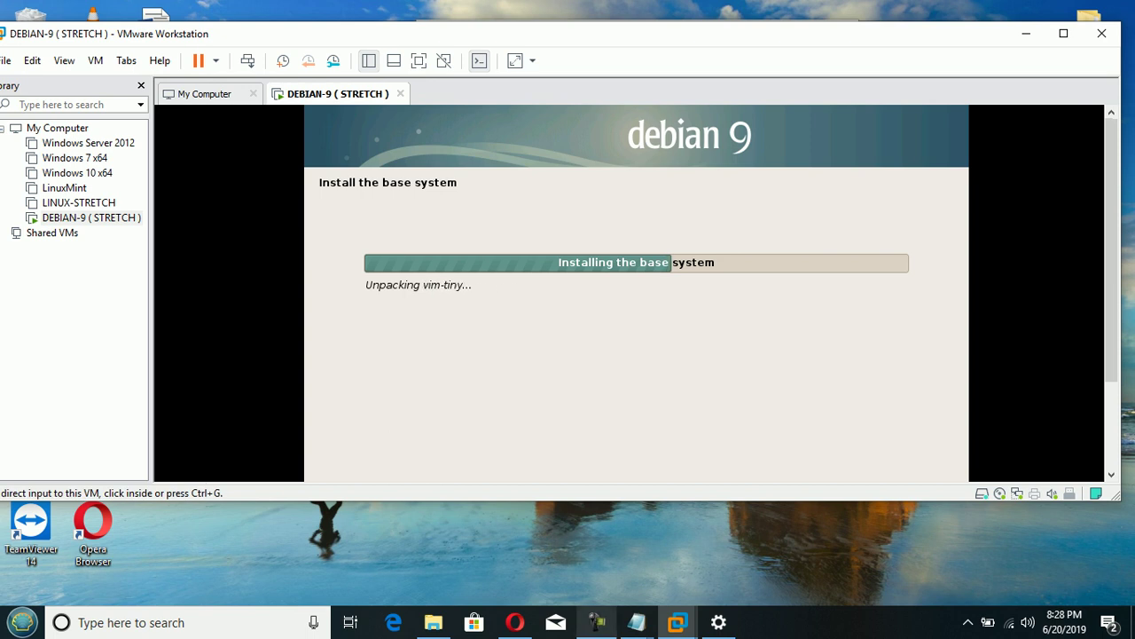
left_click(596, 622)
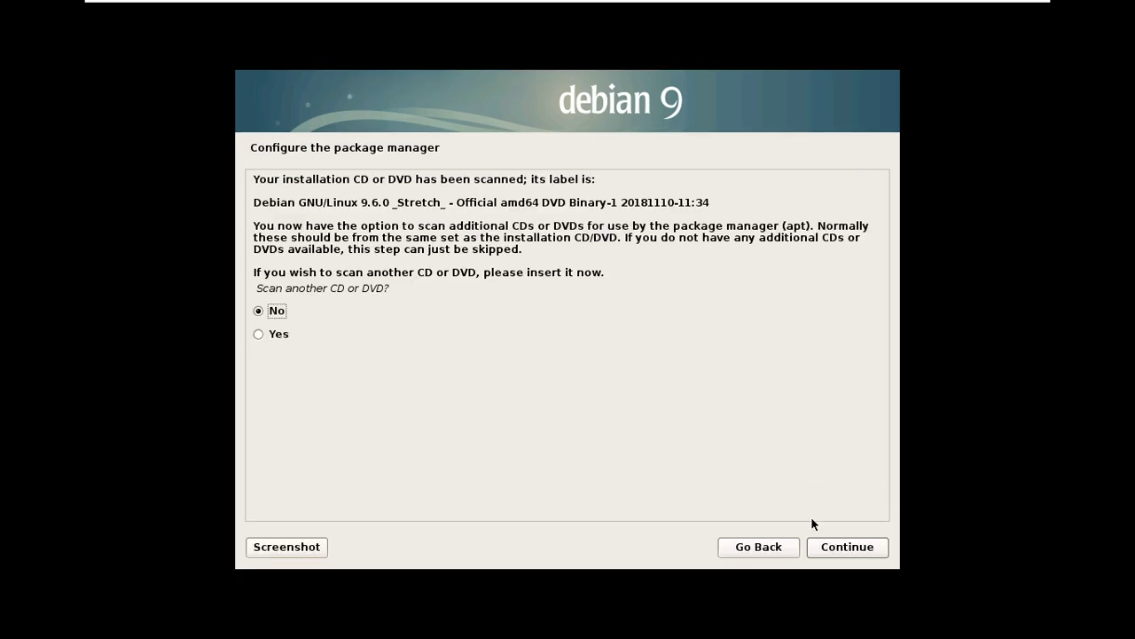
- Configure apt with the United States mirror ftp.us.debian.org and no HTTP proxy, then leave full screen
left_click(810, 523)
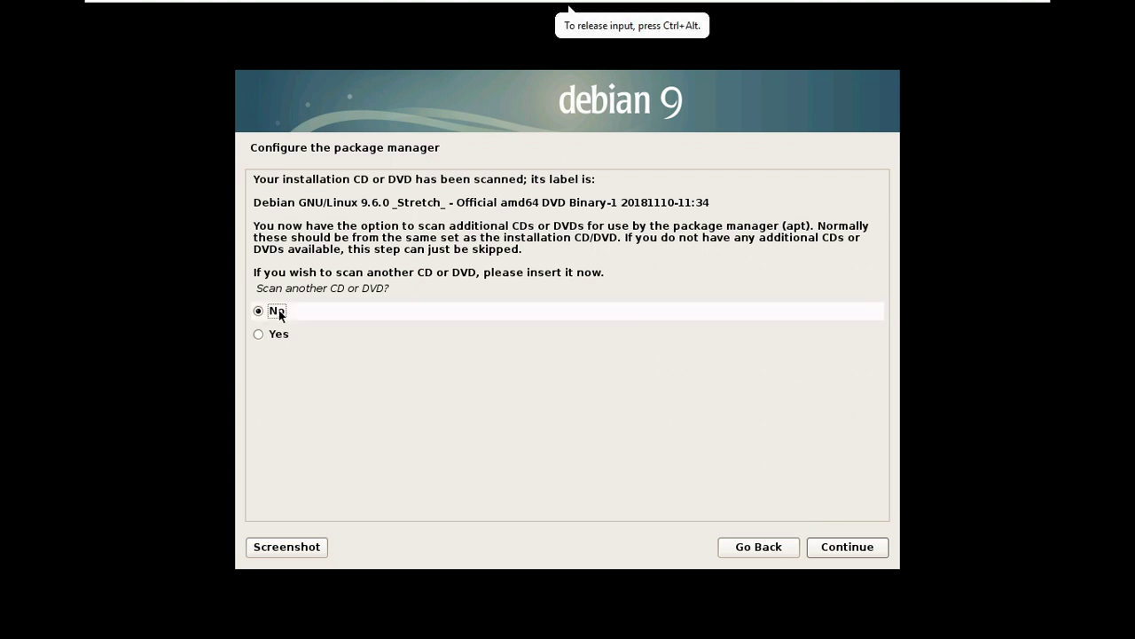
left_click(852, 550)
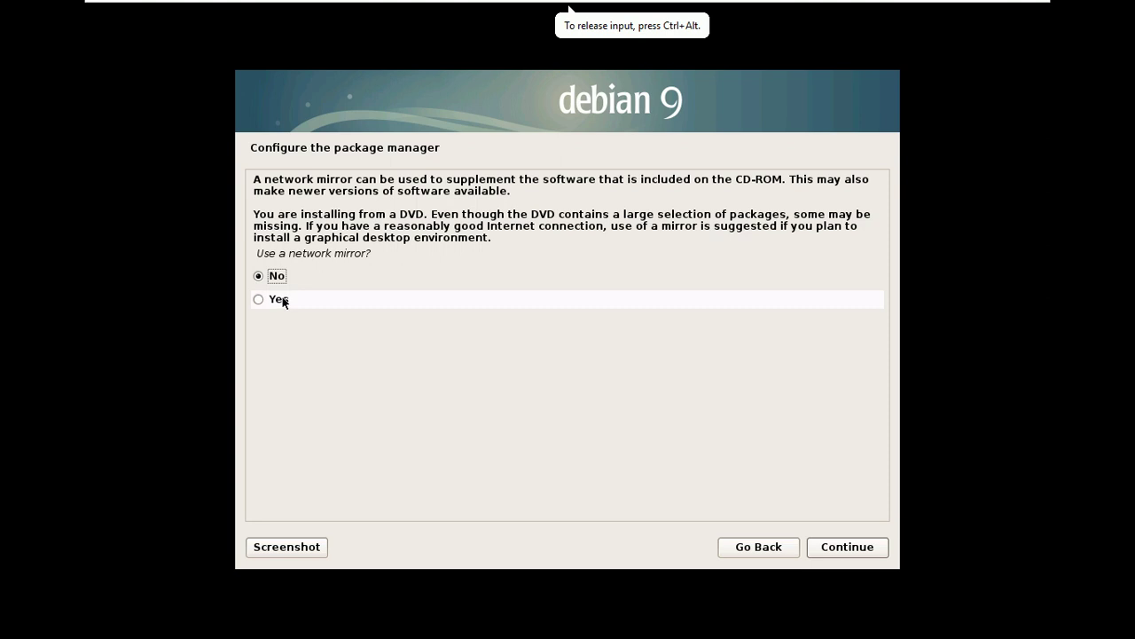
left_click(257, 300)
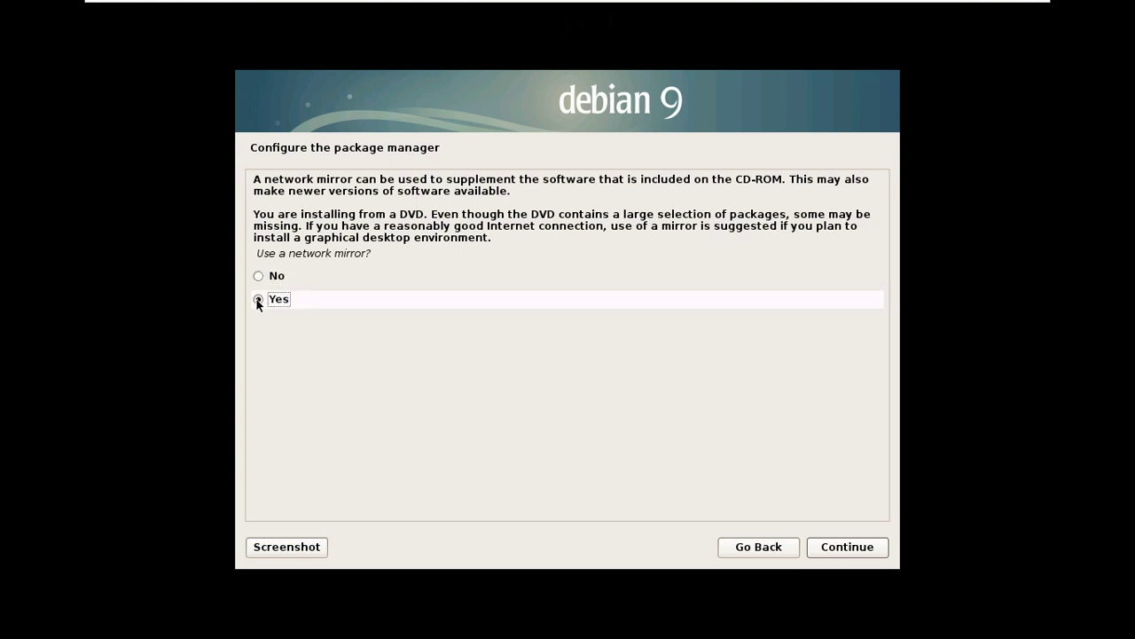
left_click(845, 548)
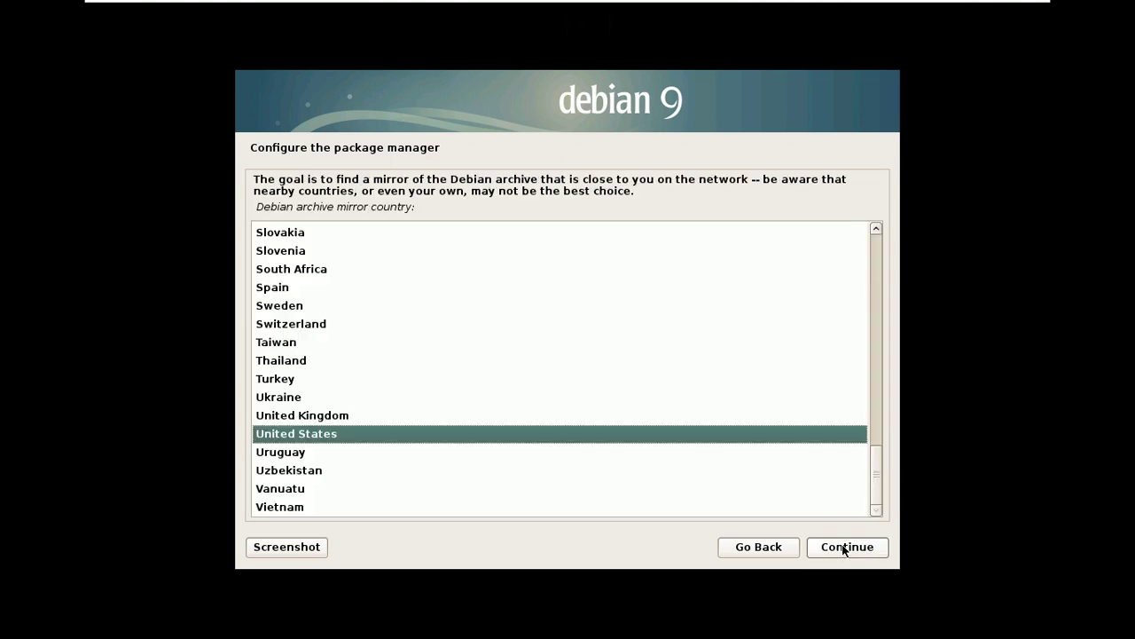
left_click(846, 548)
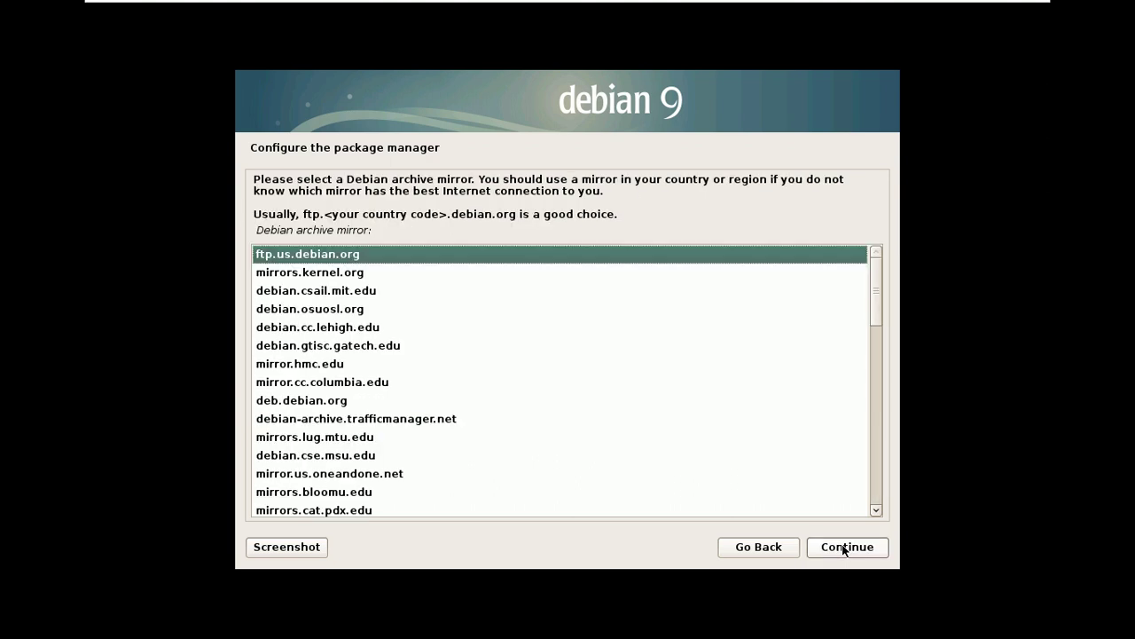
left_click(846, 548)
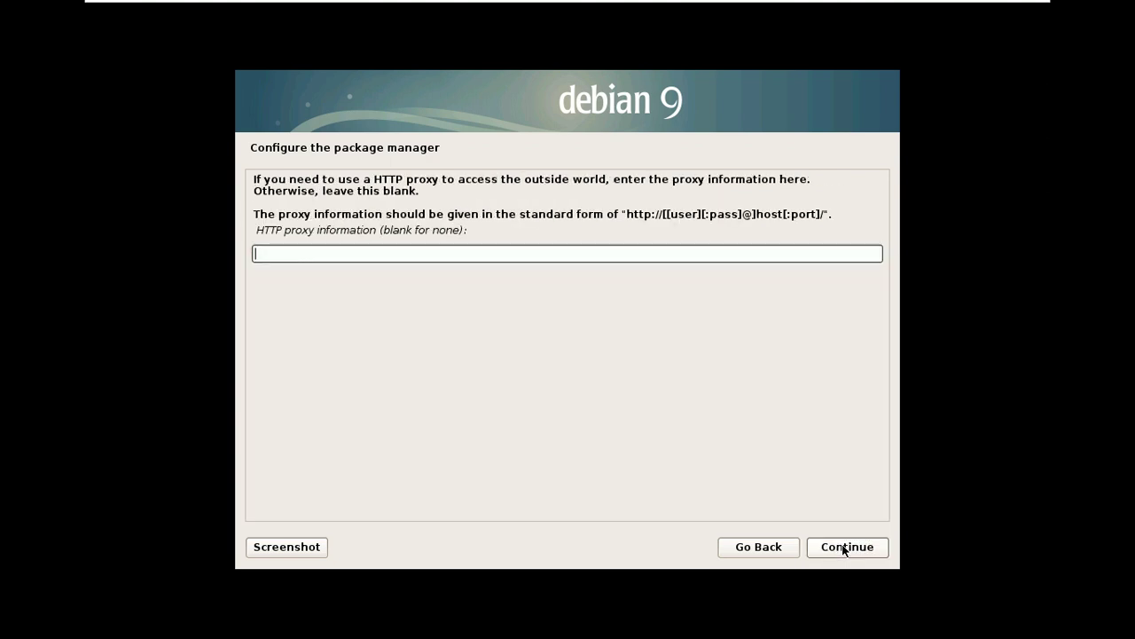
left_click(845, 548)
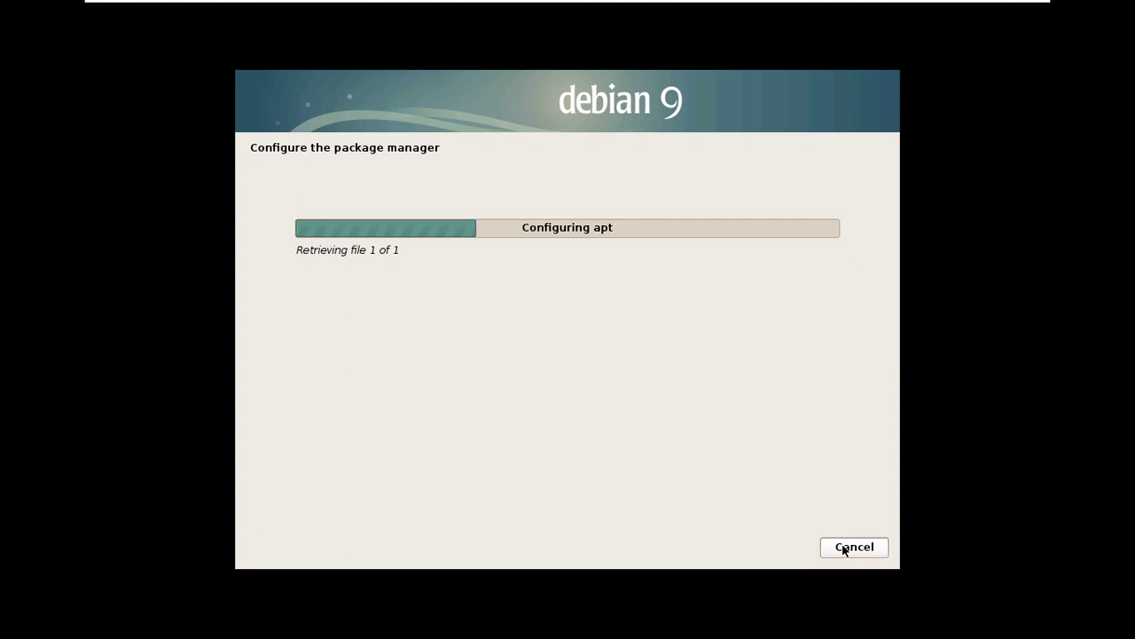
mouse_move(899, 1)
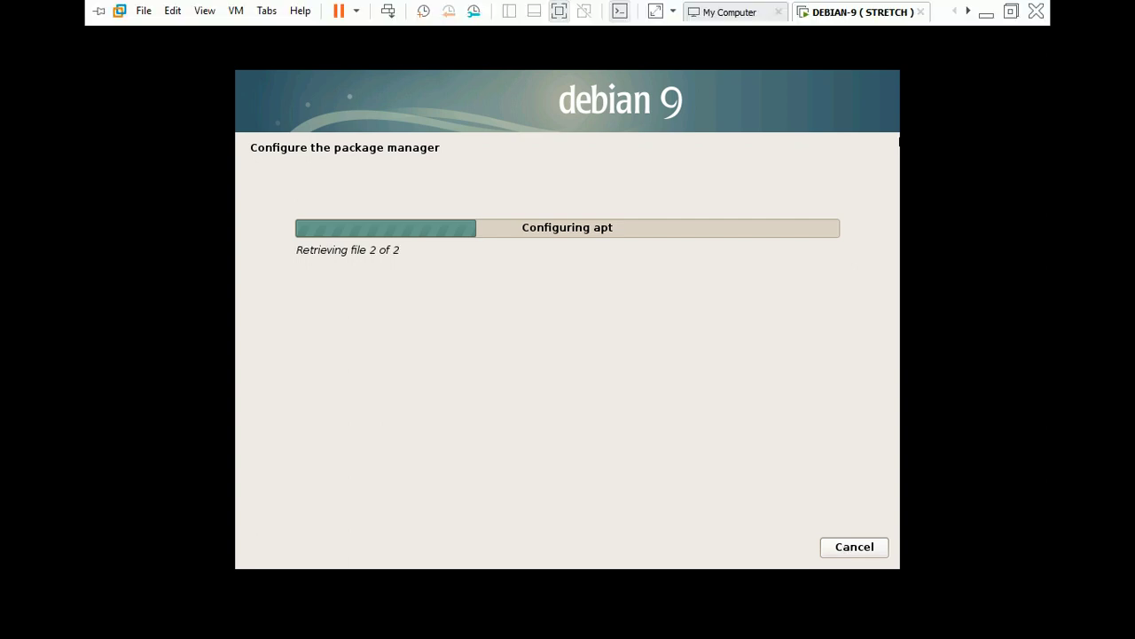
key("ctrl+alt+Return")
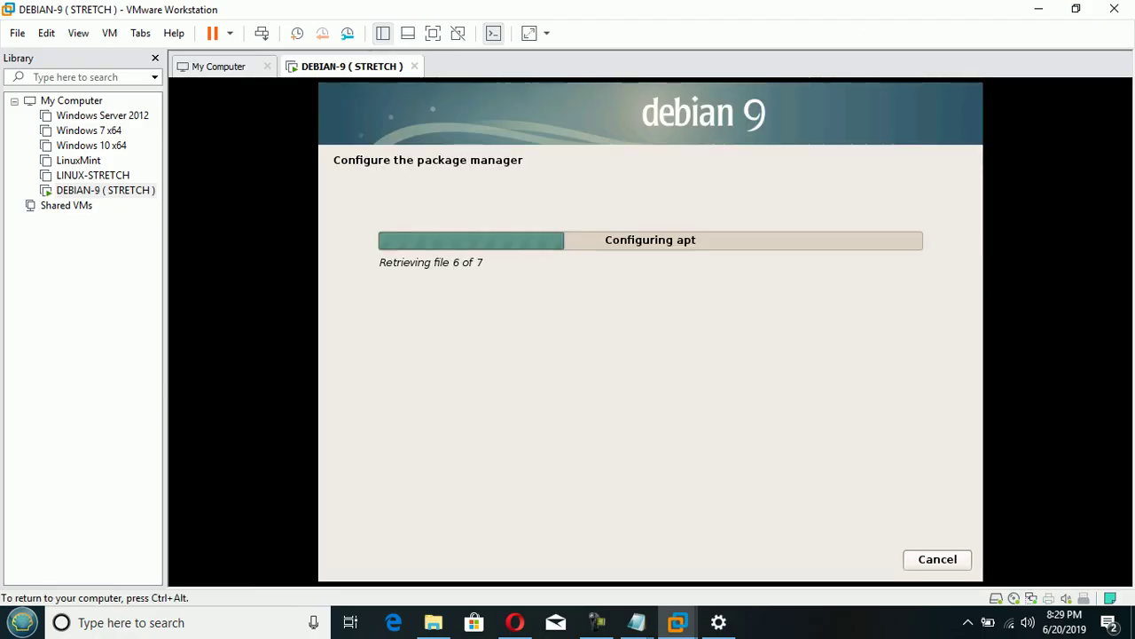
- Switch to Notepad showing LINUX INSTALLATION.txt with the partition plan and software choices
left_click(596, 622)
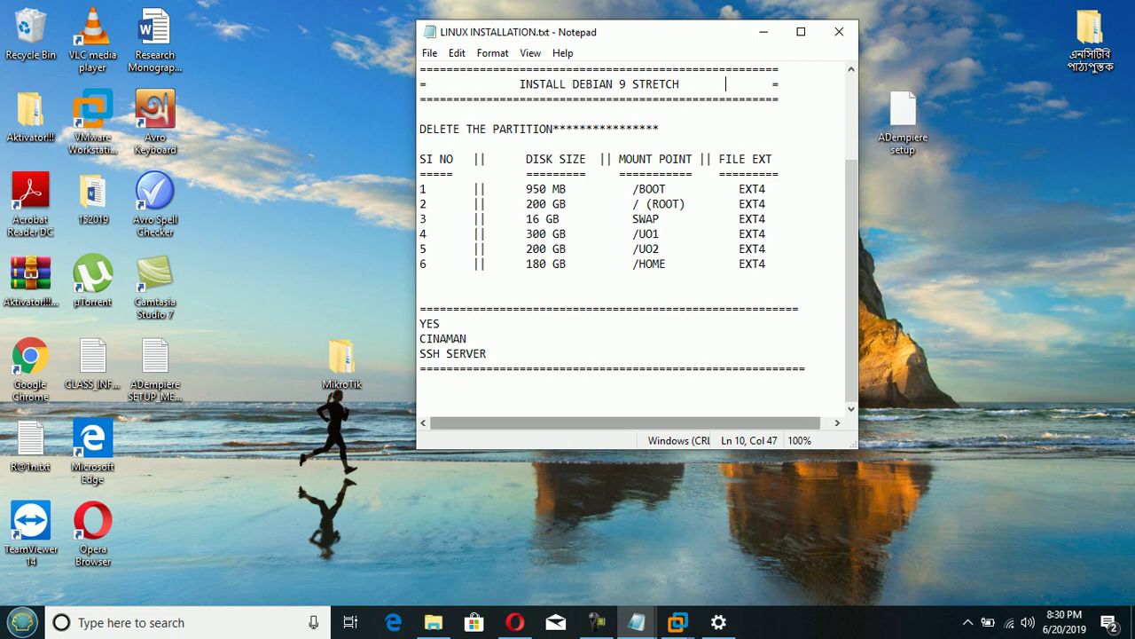
- Switch back to the Debian installer in VMware and leave its full-screen view
left_click(597, 622)
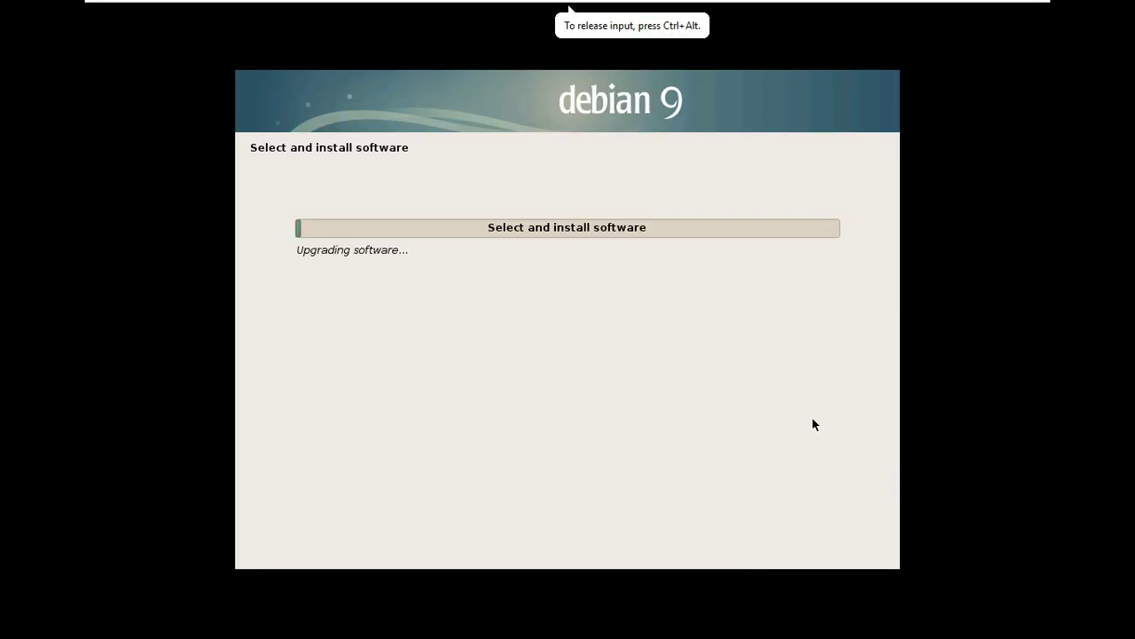
mouse_move(645, 69)
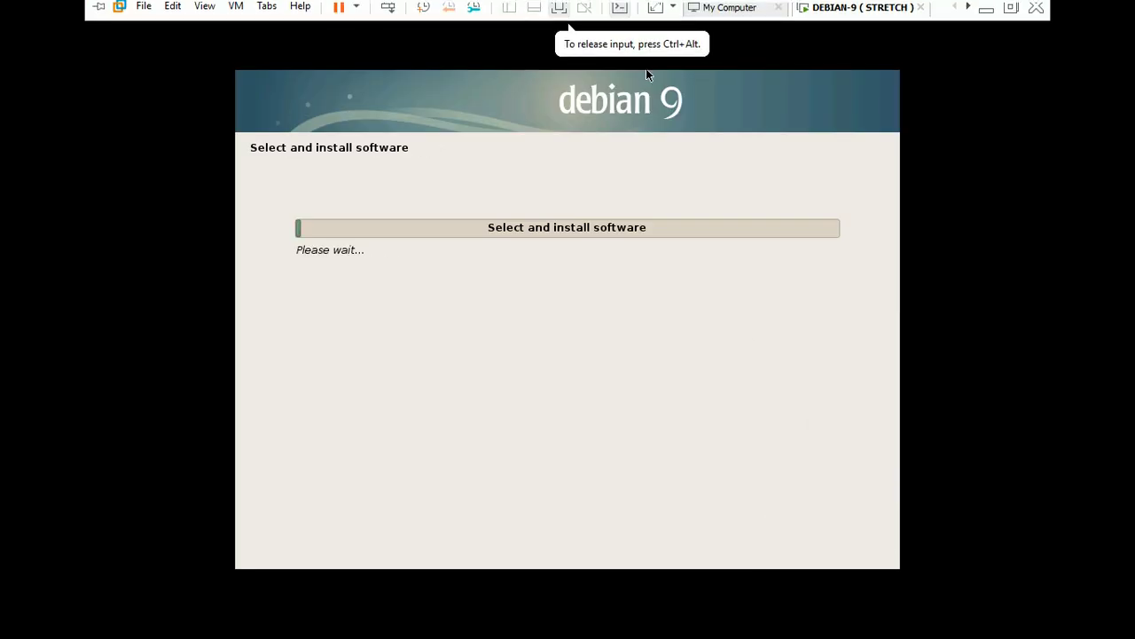
key("ctrl+alt+Return")
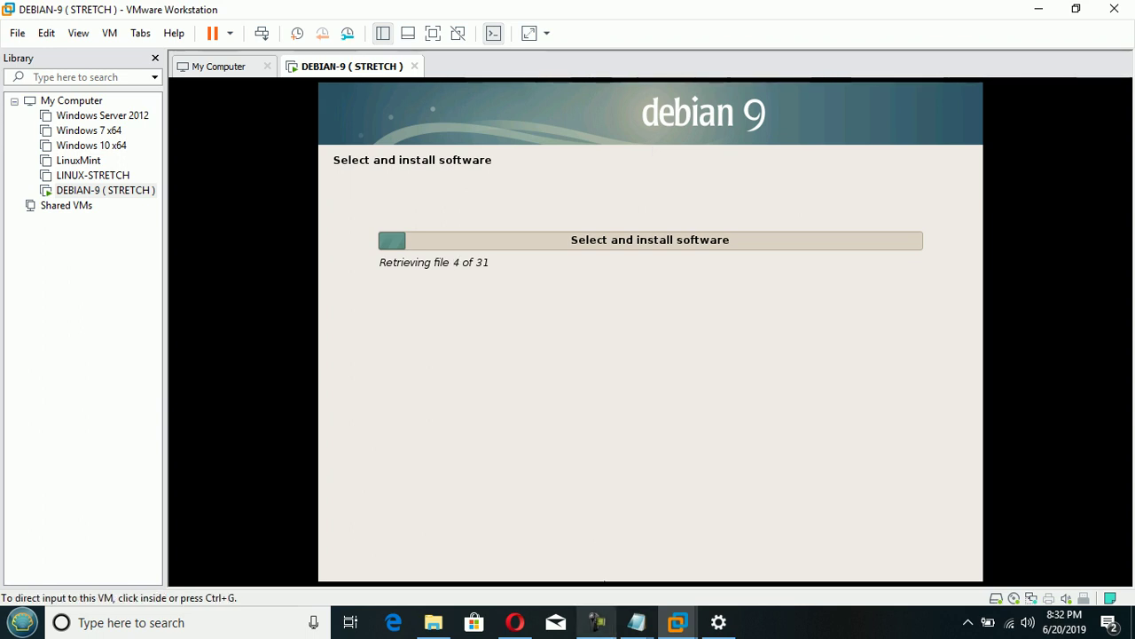
left_click(597, 622)
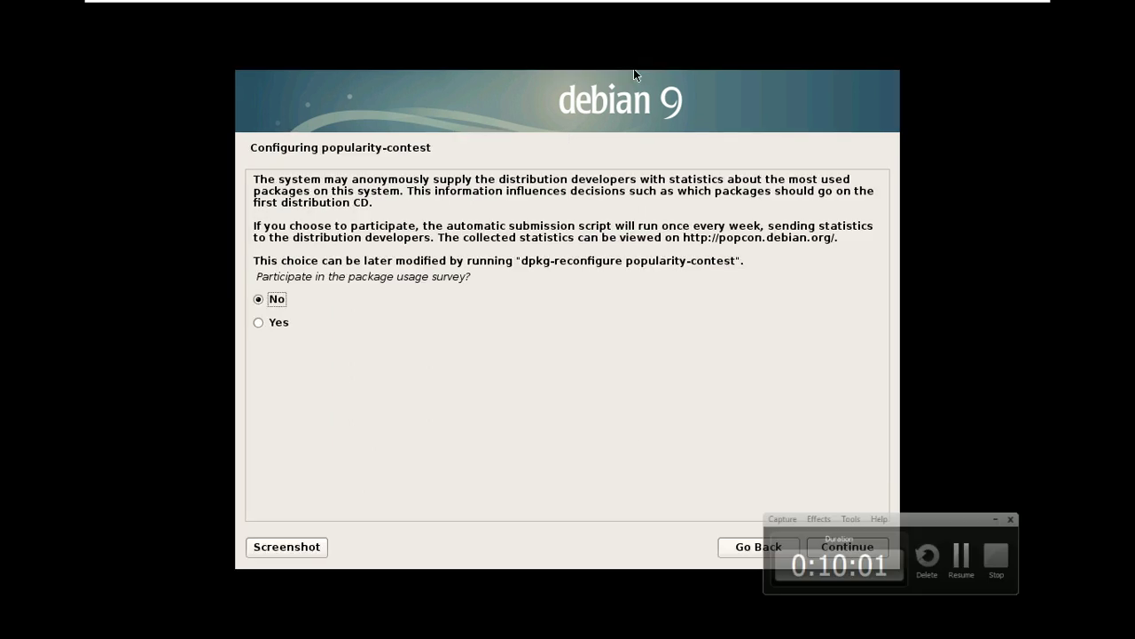
- Decline the package usage survey, leaving No selected
left_click(634, 71)
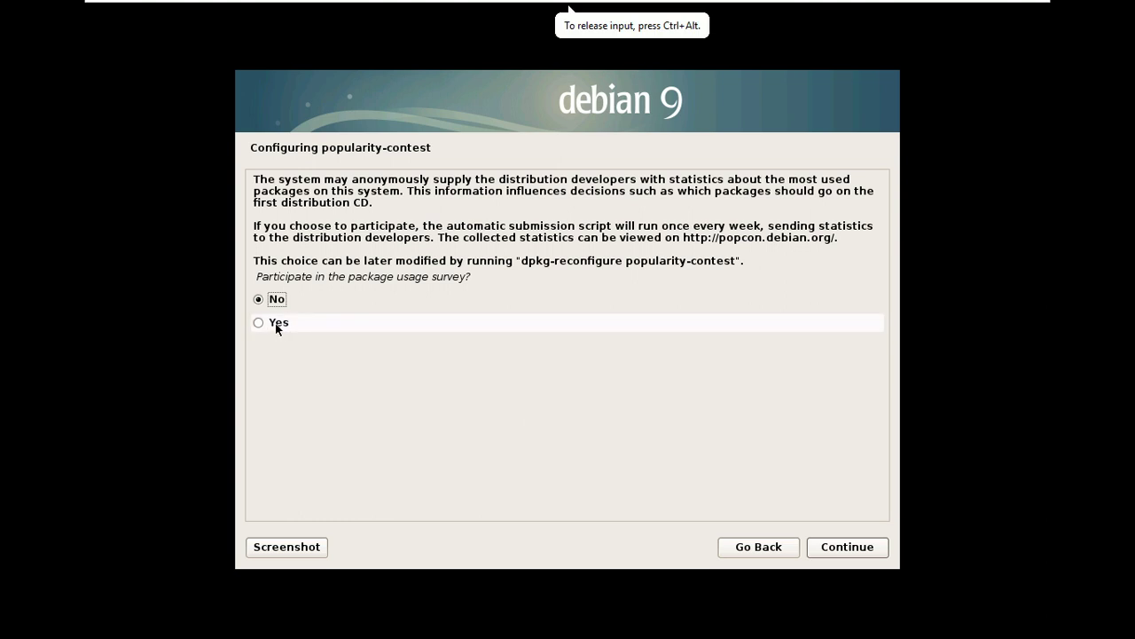
left_click(857, 553)
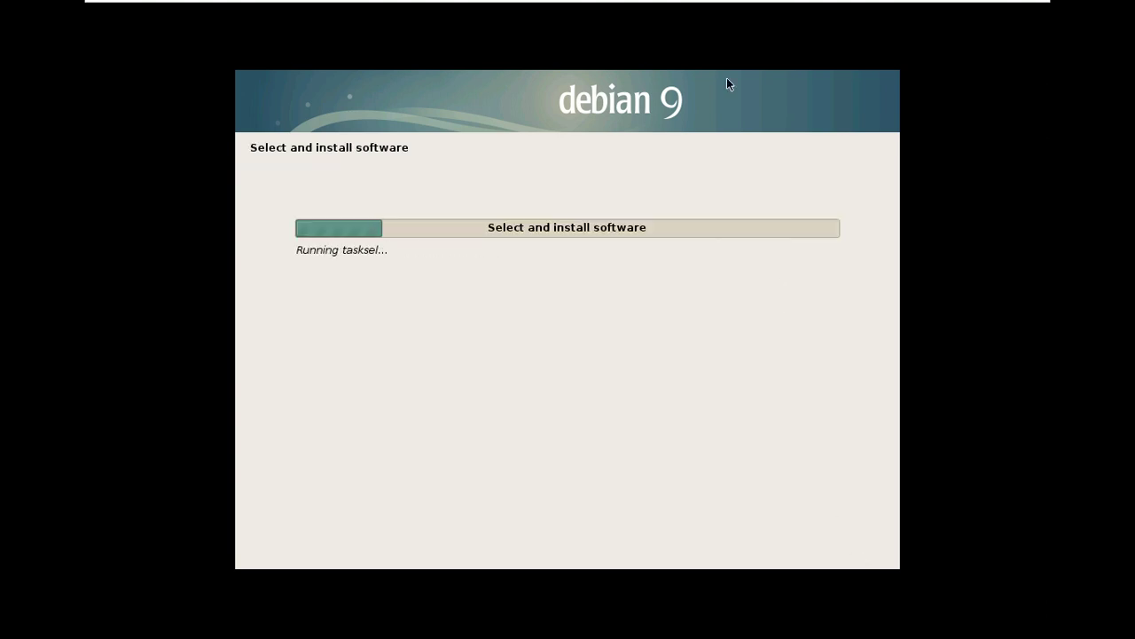
mouse_move(717, 68)
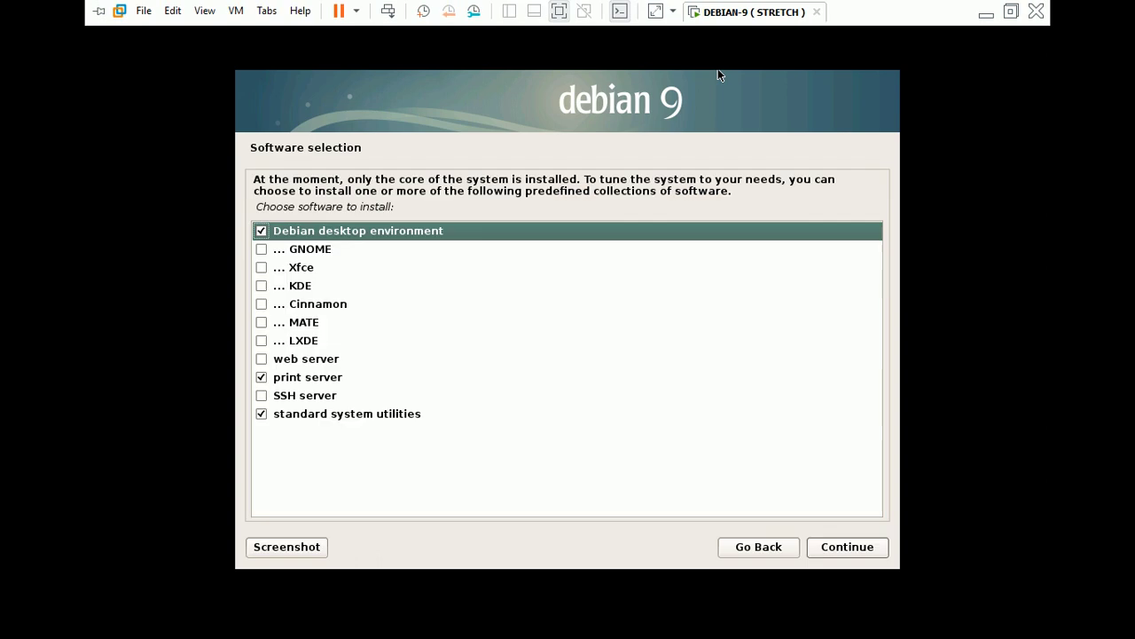
left_click(718, 69)
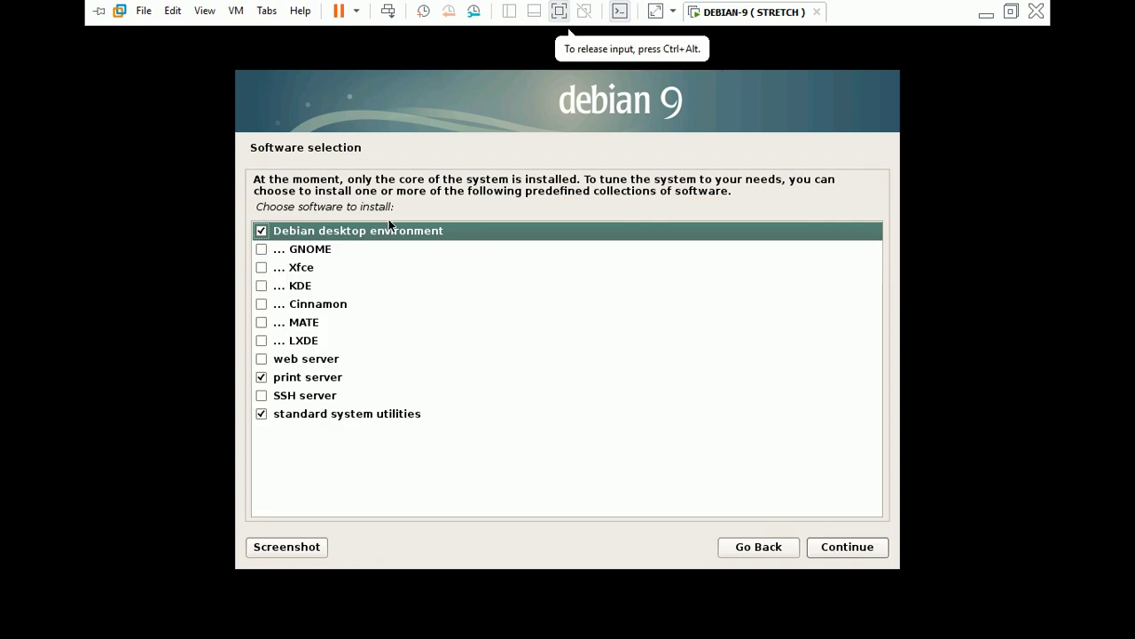
- Tick GNOME, Cinnamon and SSH server in Software selection and start installing
left_click(262, 249)
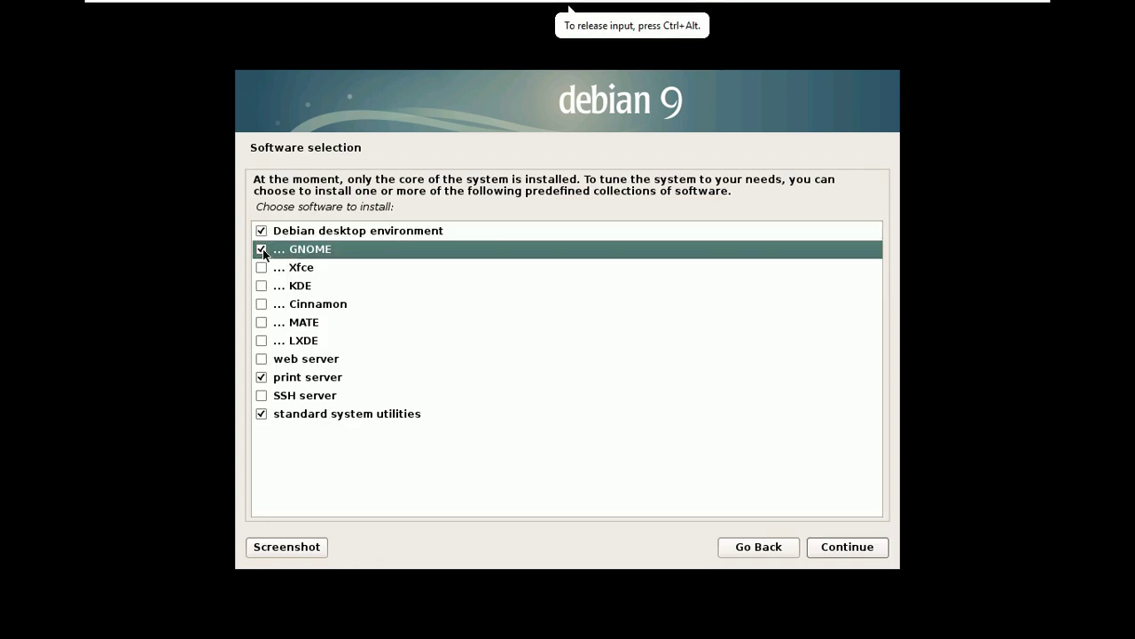
left_click(262, 304)
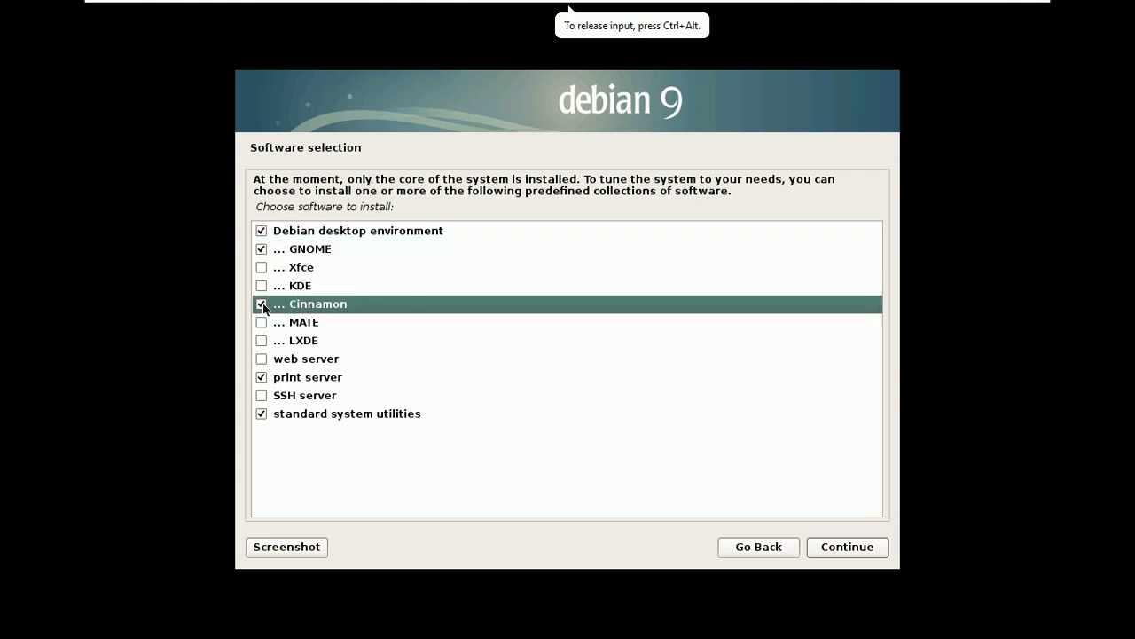
left_click(261, 396)
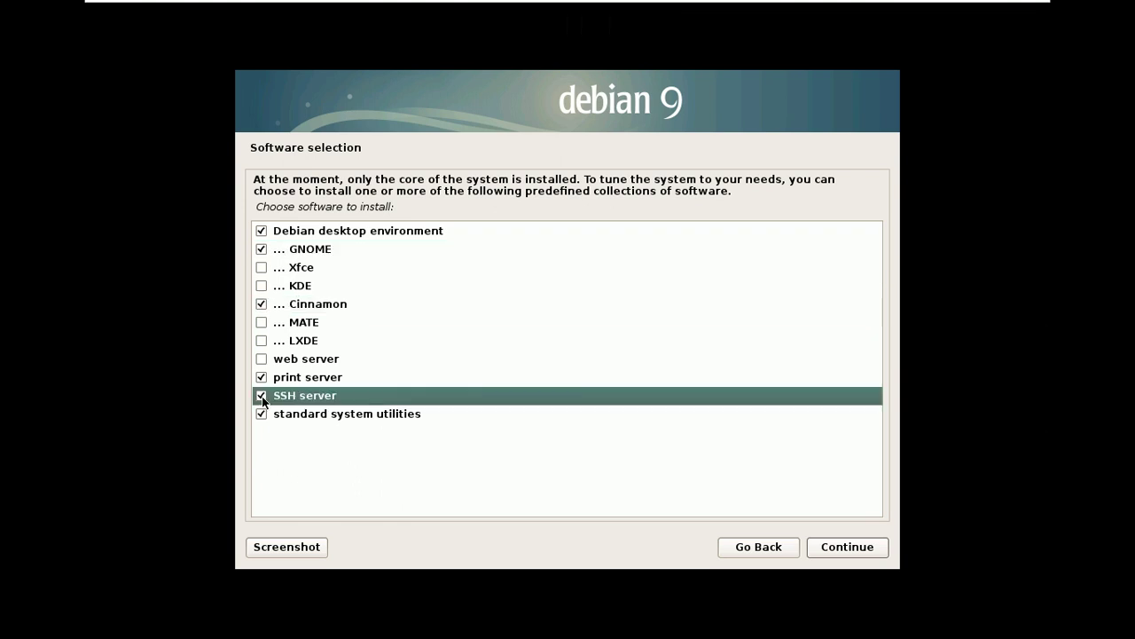
left_click(839, 550)
mouse_move(662, 1)
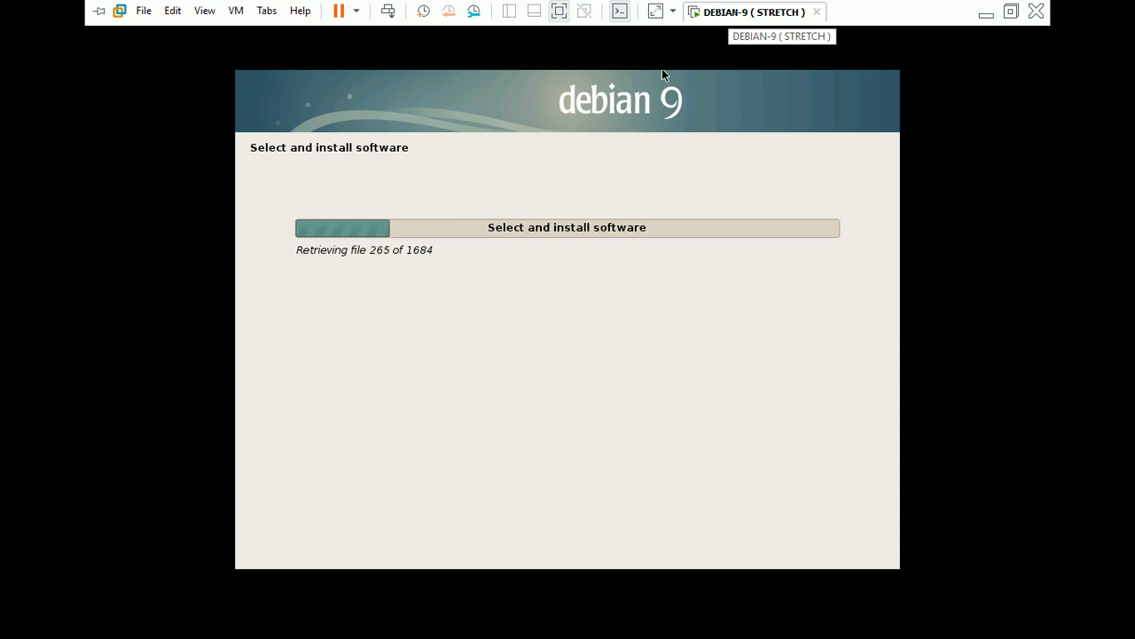
- Toggle the VM between full-screen and windowed view until software installation reaches the GRUB prompt
left_click(559, 11)
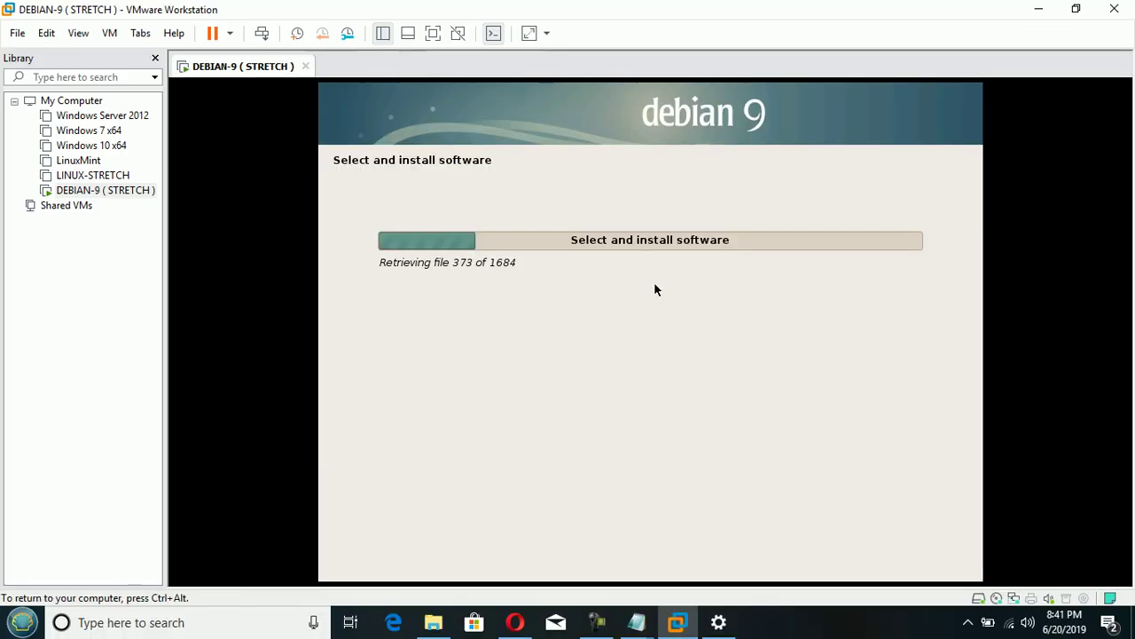
left_click(597, 622)
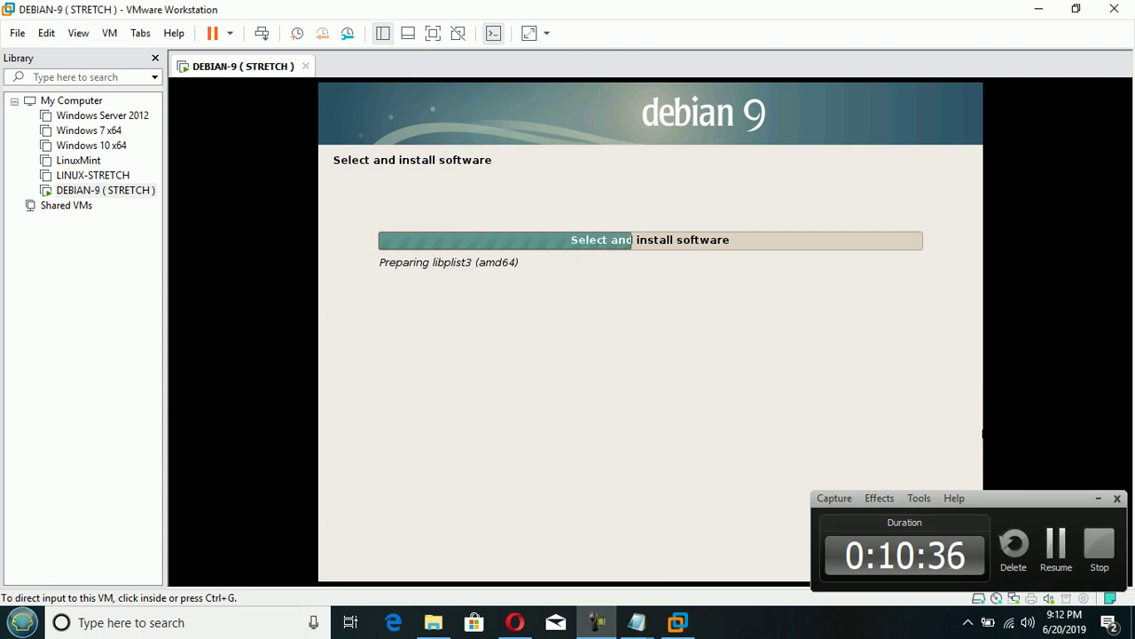
left_click(783, 346)
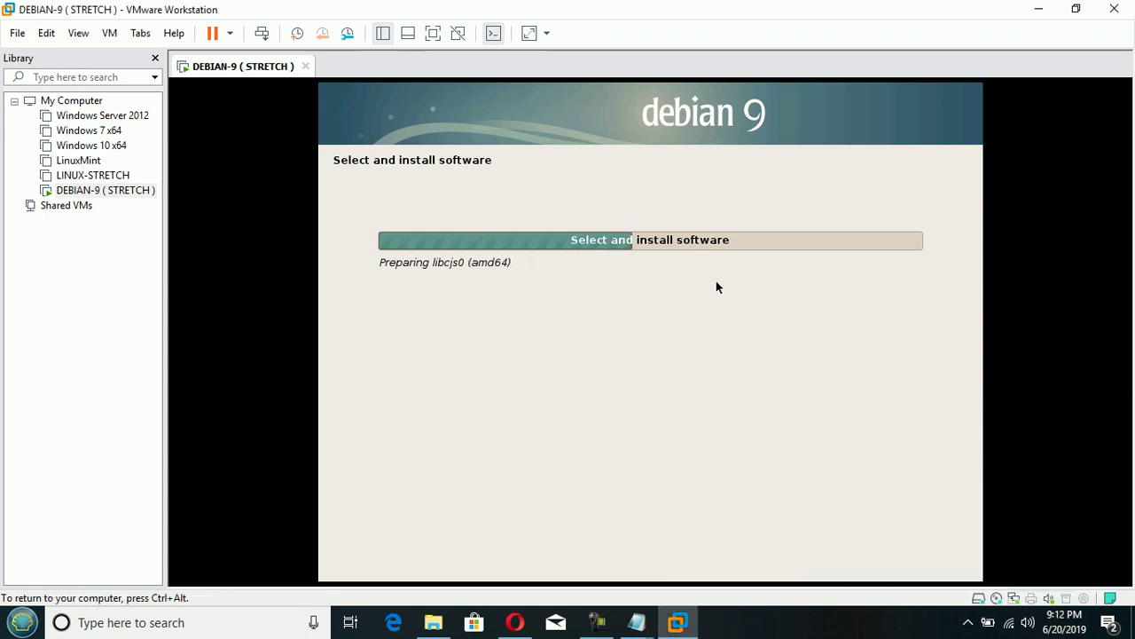
key("ctrl+alt")
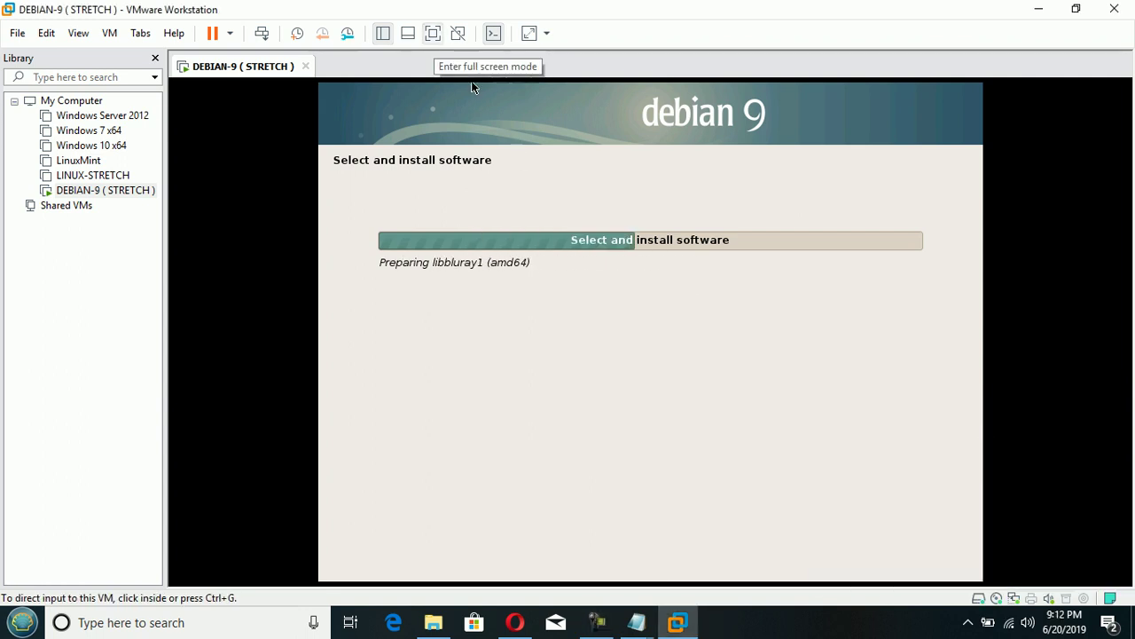
left_click(433, 32)
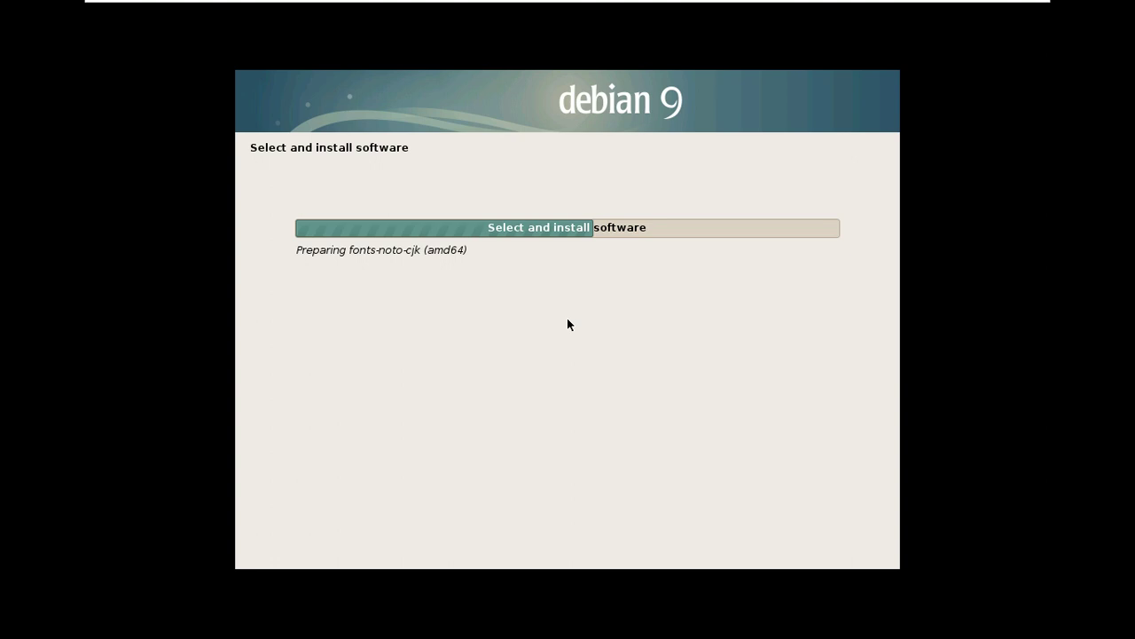
key("ctrl+alt")
left_click(559, 10)
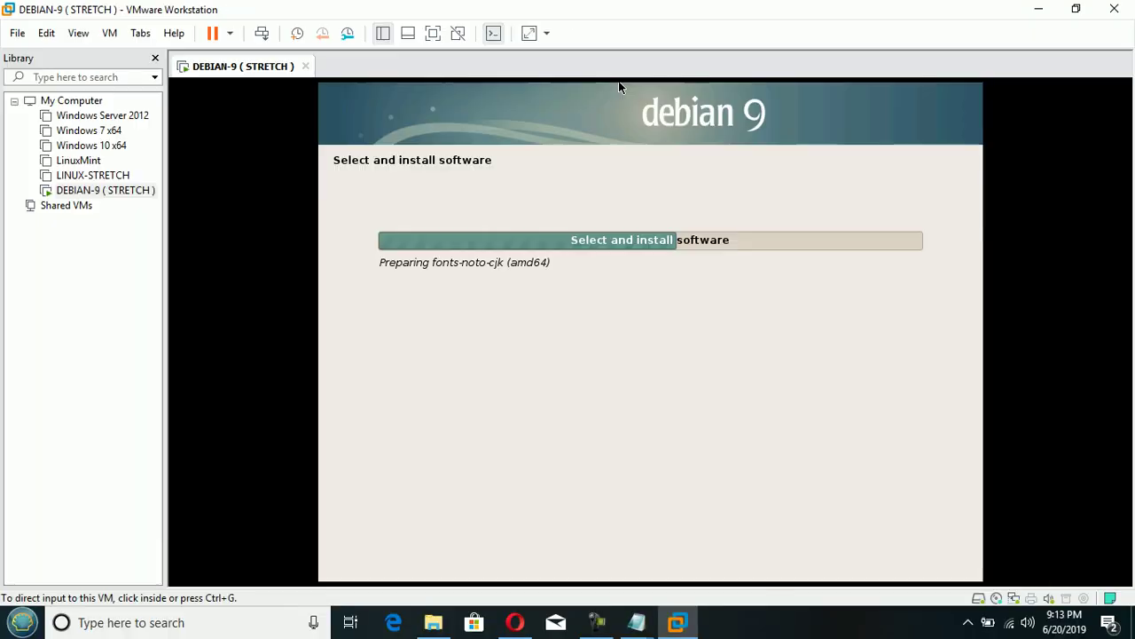
key("alt+Tab")
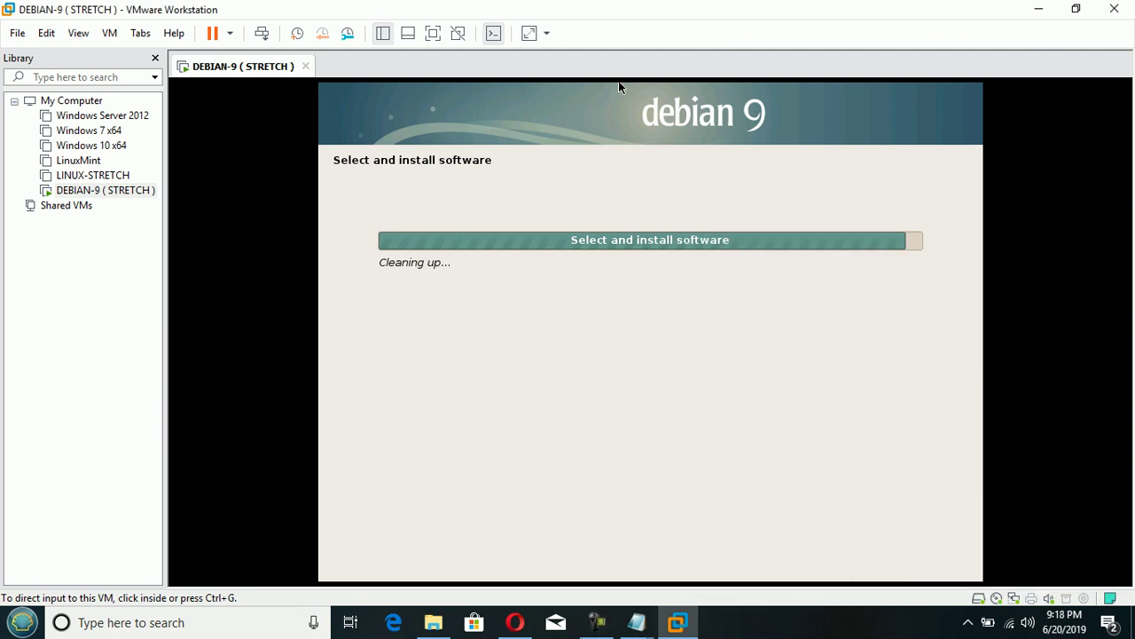
left_click(651, 321)
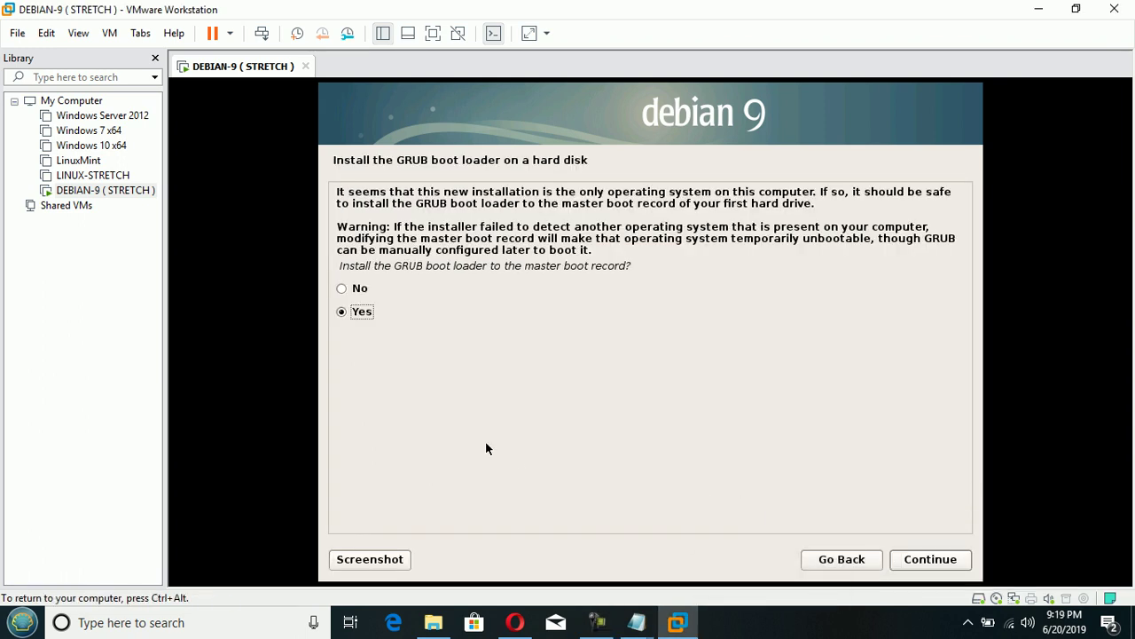
- Install the GRUB boot loader to the master boot record on /dev/sda
left_click(931, 560)
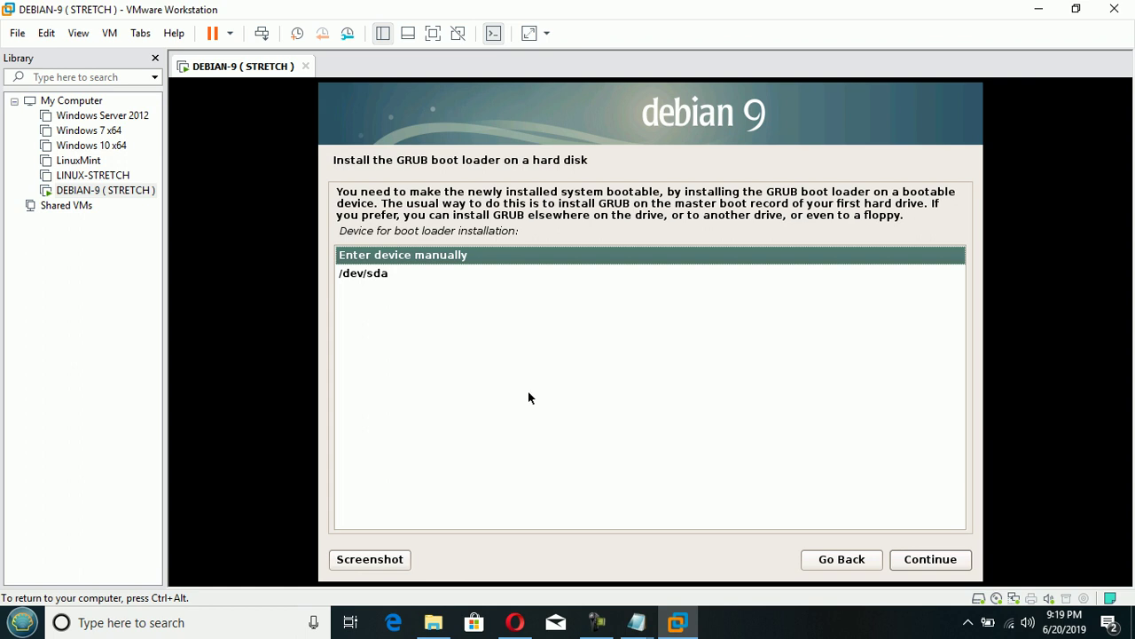
left_click(368, 275)
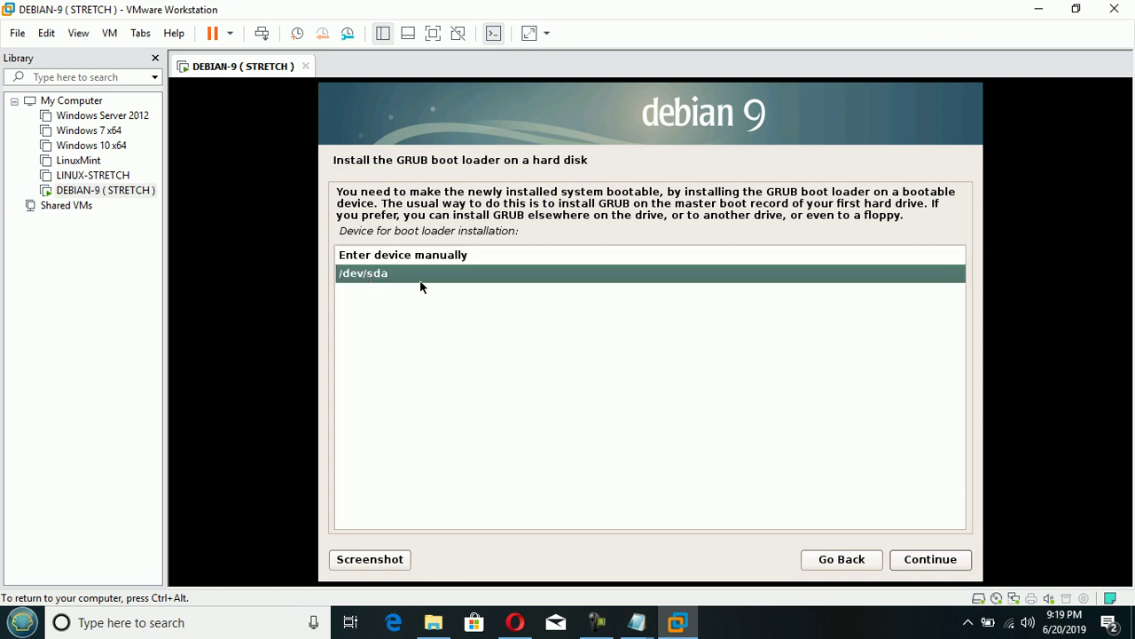
left_click(923, 562)
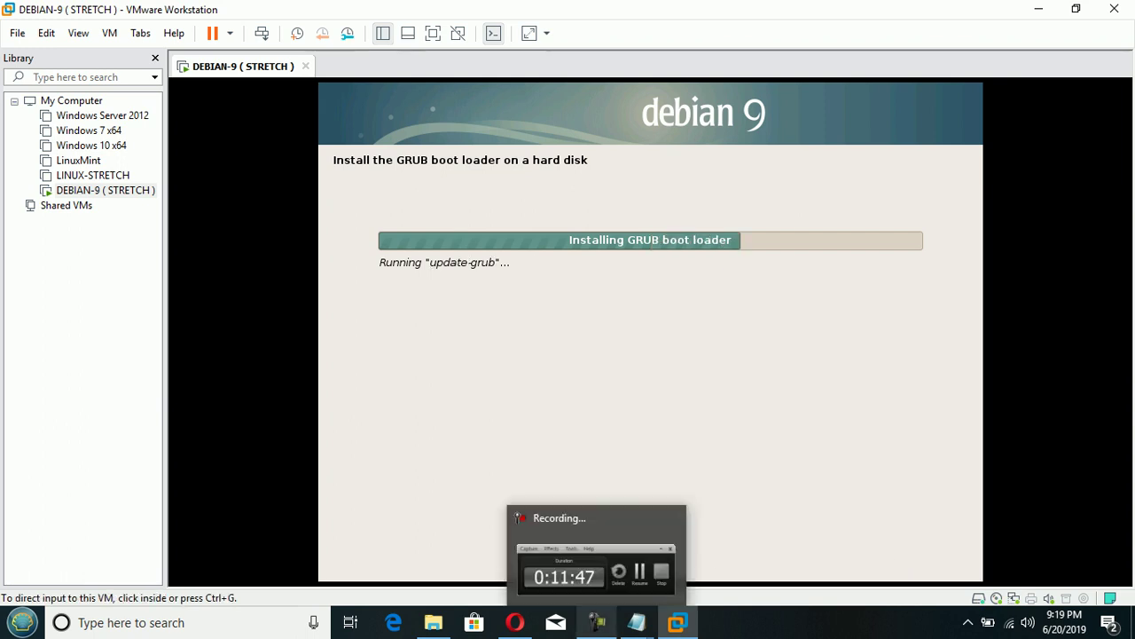
left_click(610, 423)
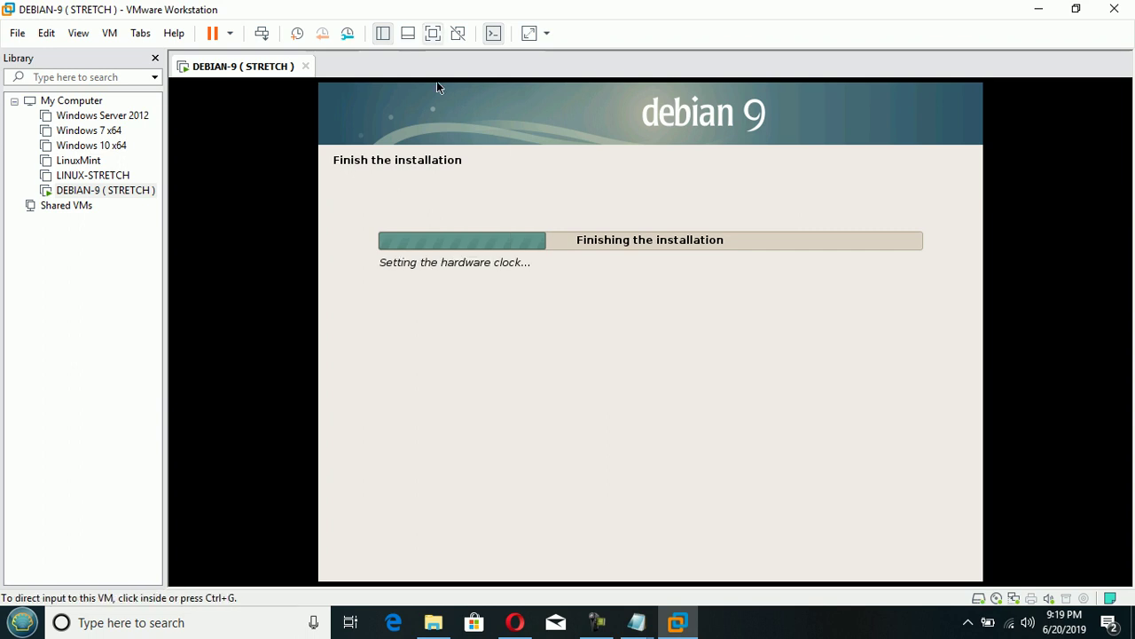
- In full screen, finish the installation and boot the default Debian GNU/Linux GRUB entry
left_click(433, 33)
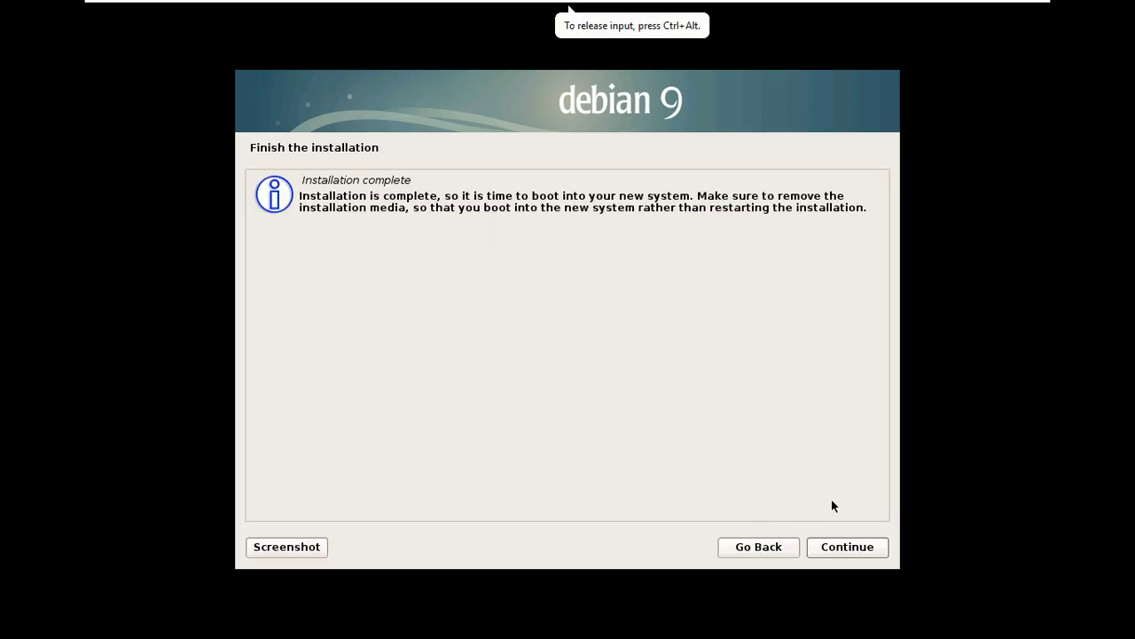
left_click(848, 546)
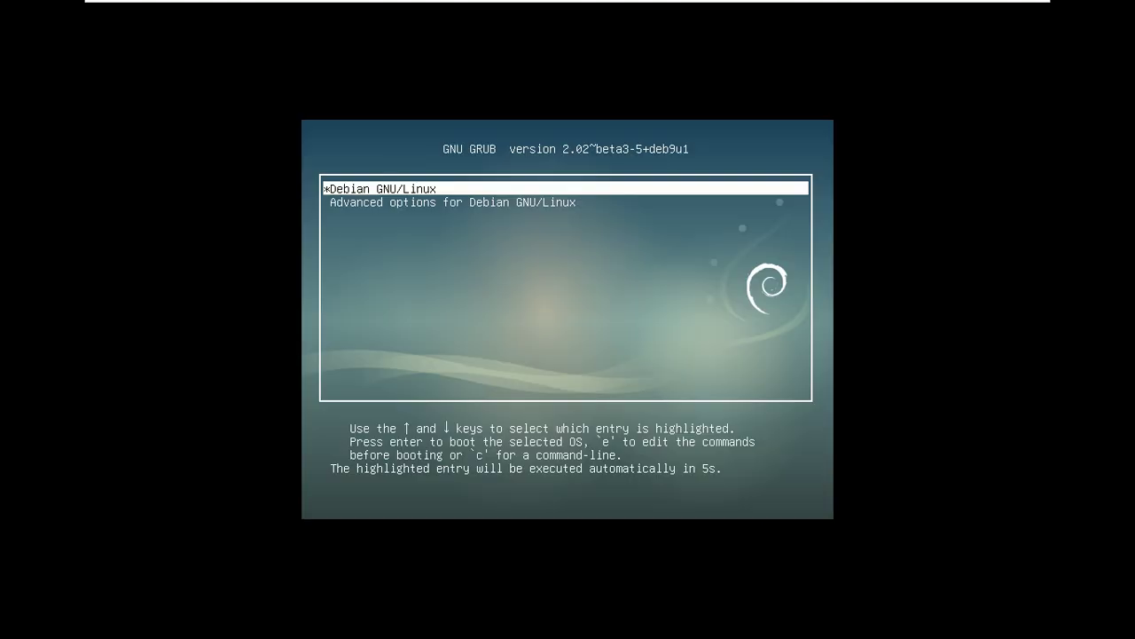
key("Return")
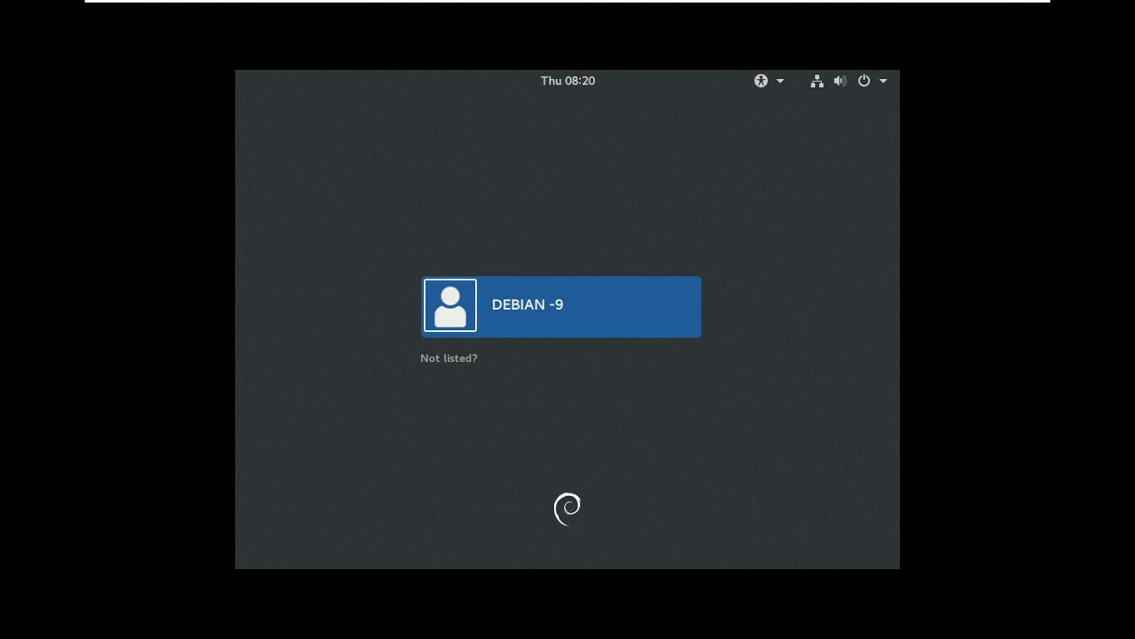
- Sign in with the user account's password, re-entering it after the failed attempts
key("Return")
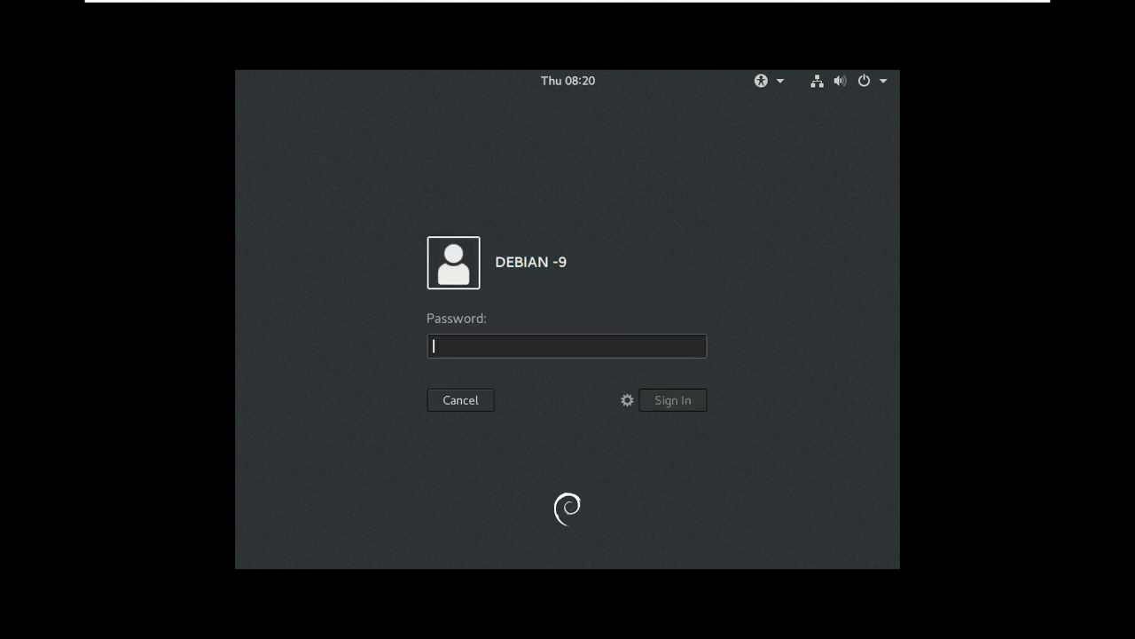
type("********")
key("Return")
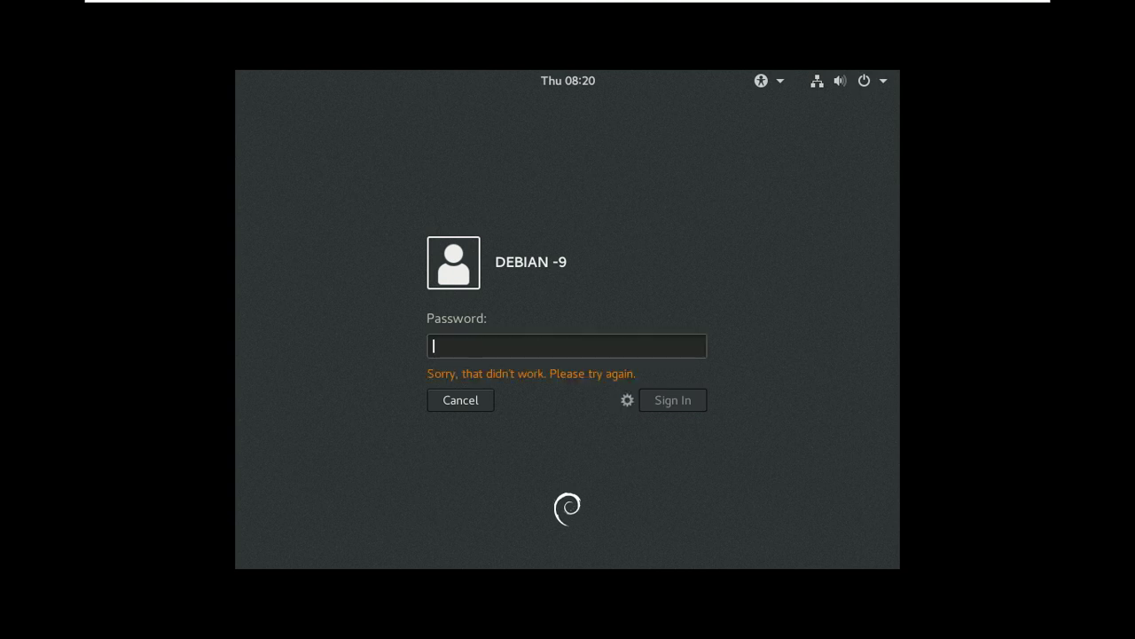
type("********")
key("Return")
type("********")
key("Return")
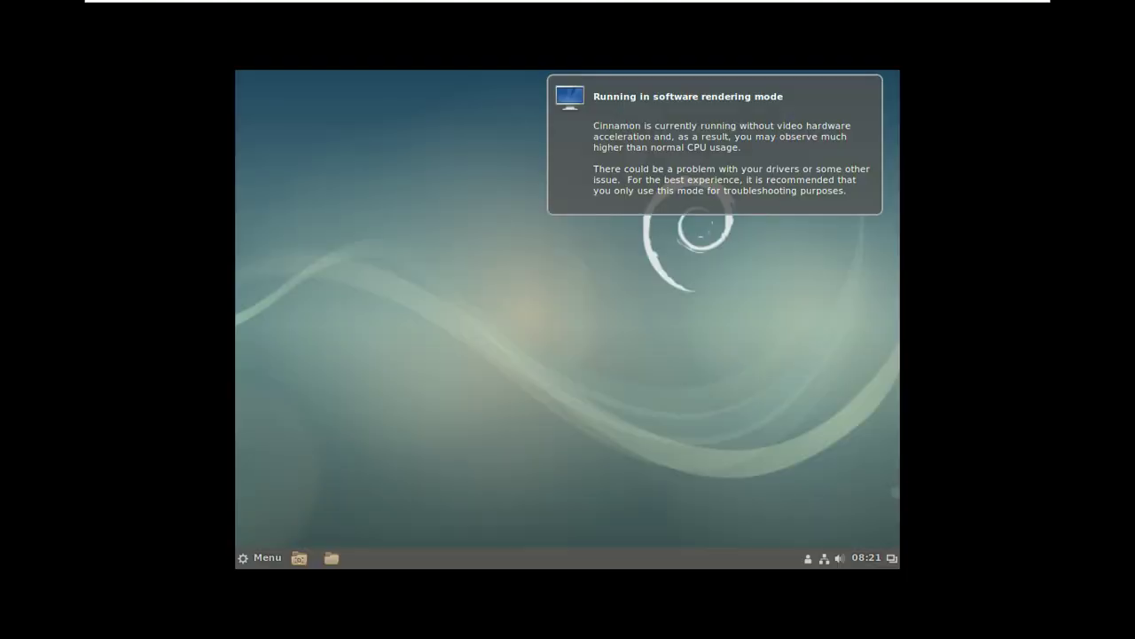
- Dismiss the desktop context menu and launch Firefox ESR from Menu > Internet
right_click(505, 74)
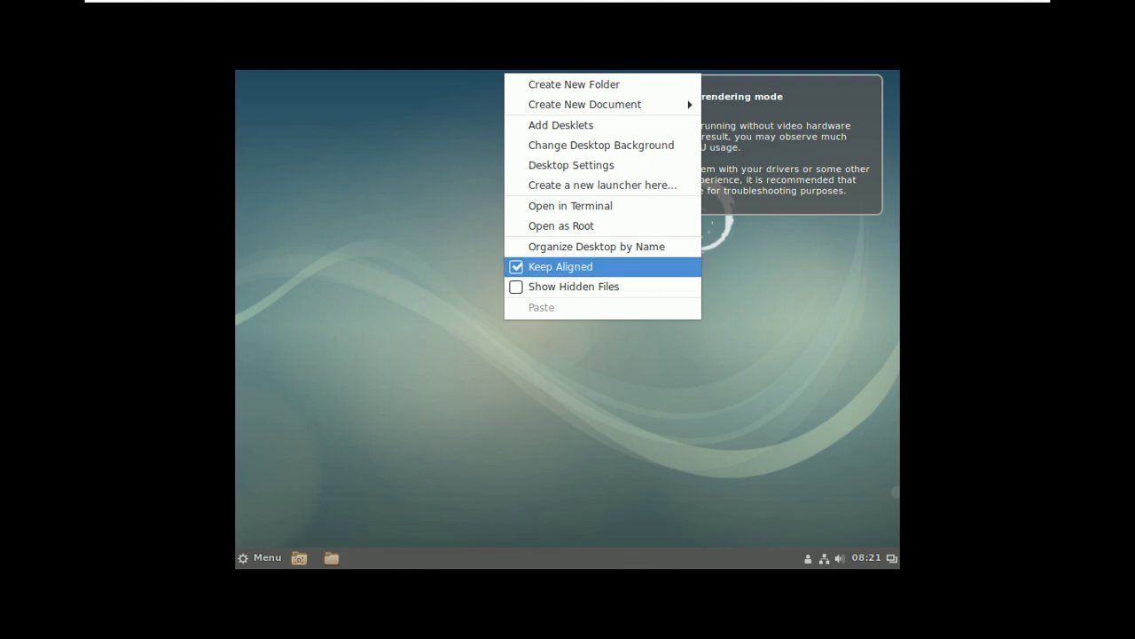
key("Escape")
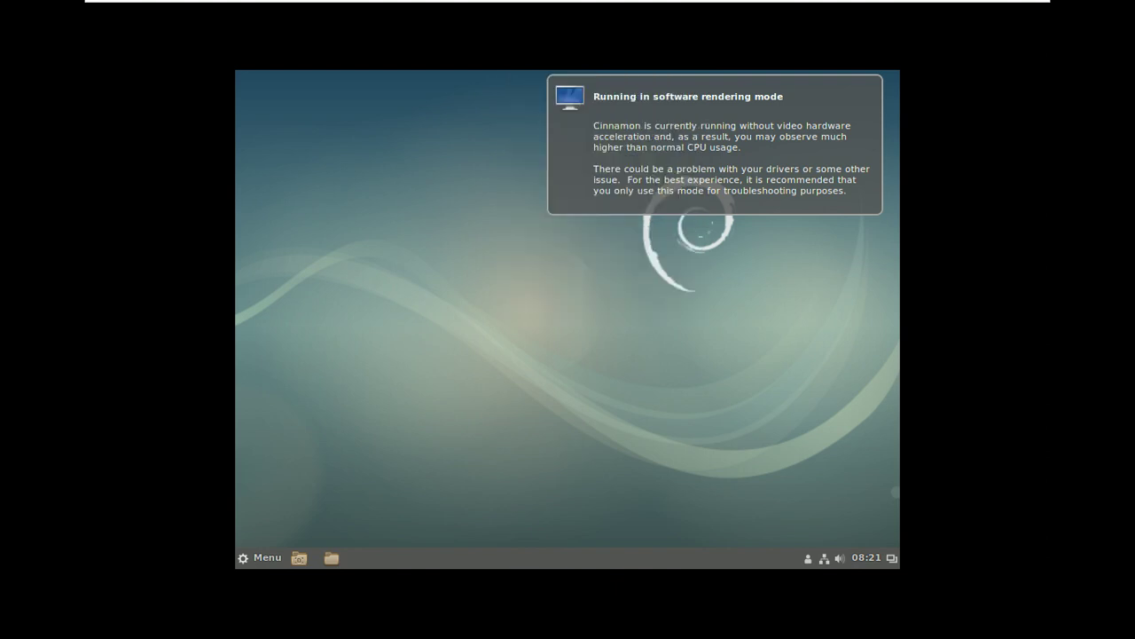
left_click(259, 557)
mouse_move(383, 307)
mouse_move(381, 337)
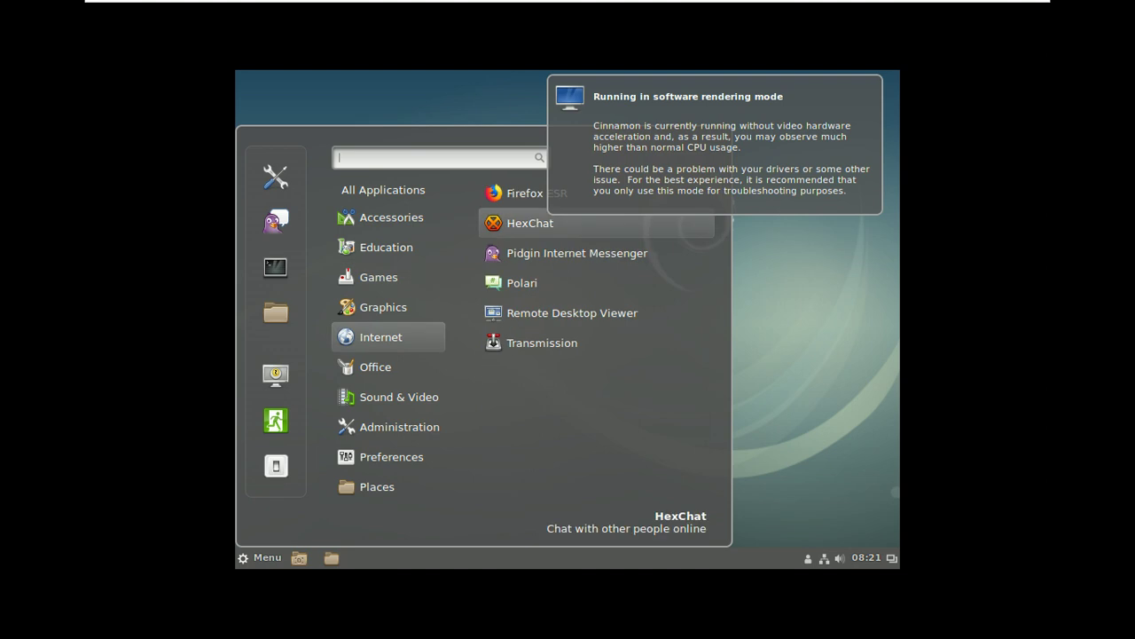
left_click(520, 193)
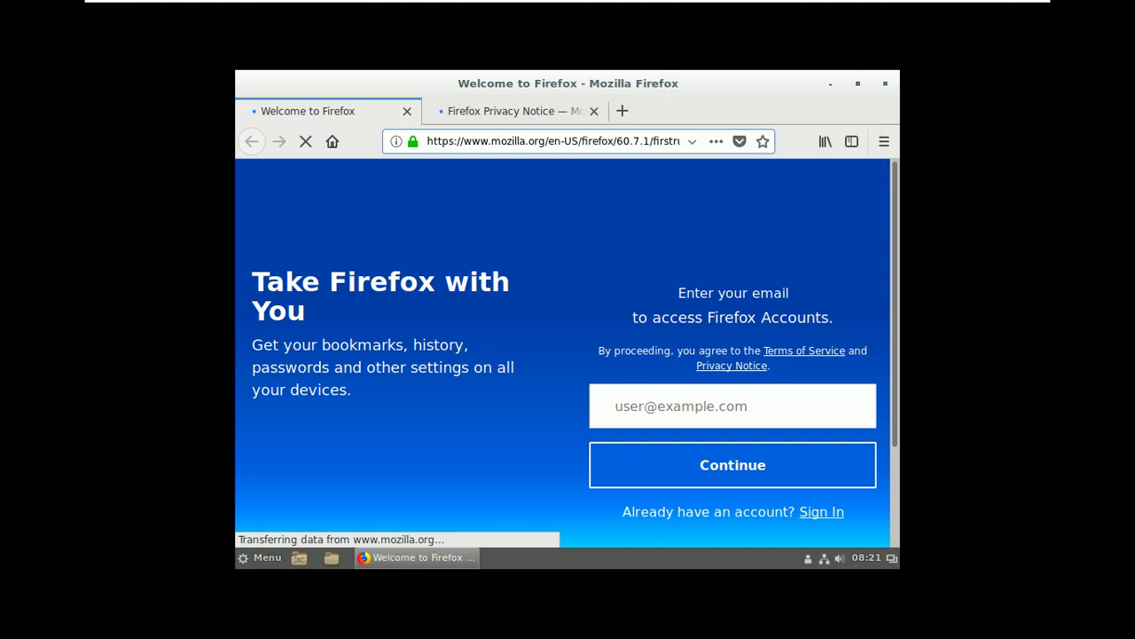
- In the second tab, search 'debian source list' and open the Sources List Generator for Debian result
key("ctrl+Tab")
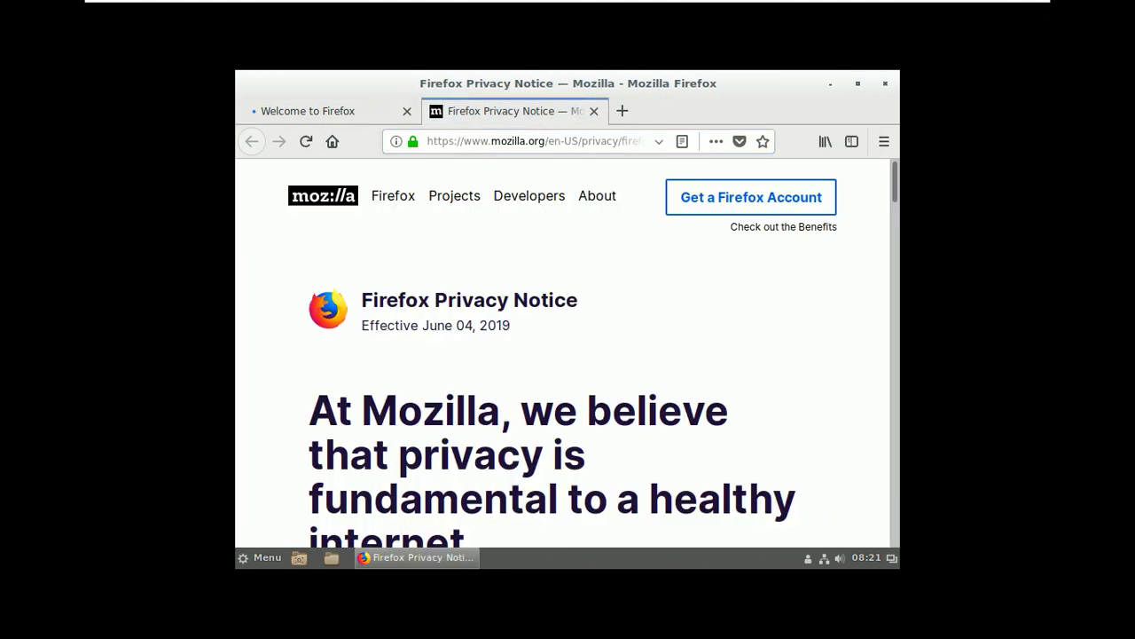
left_click(512, 141)
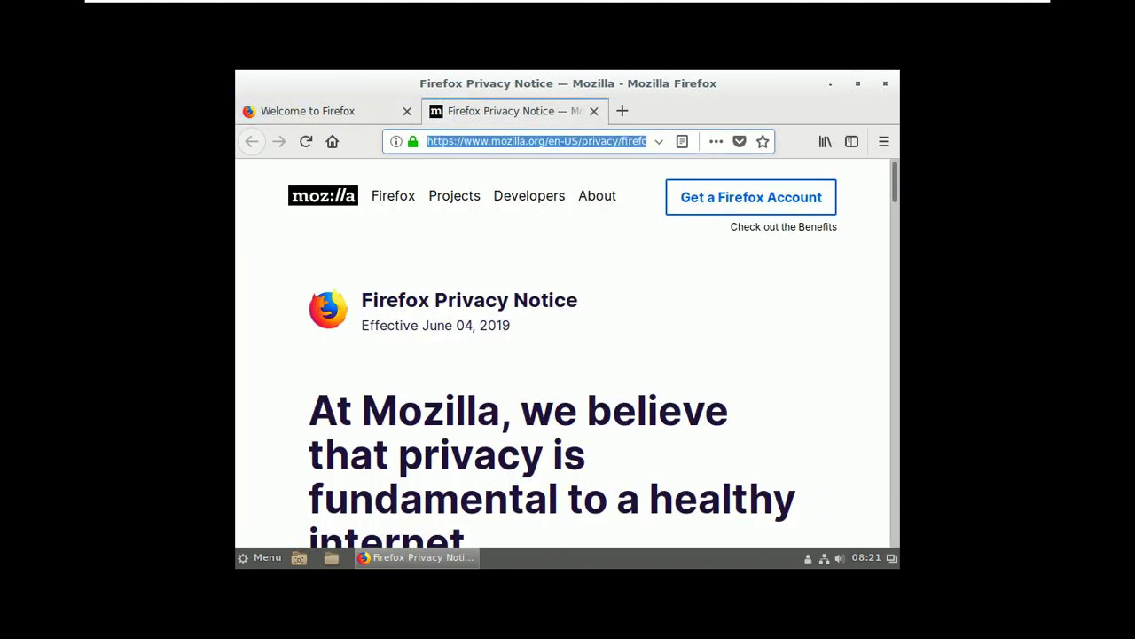
type("debian")
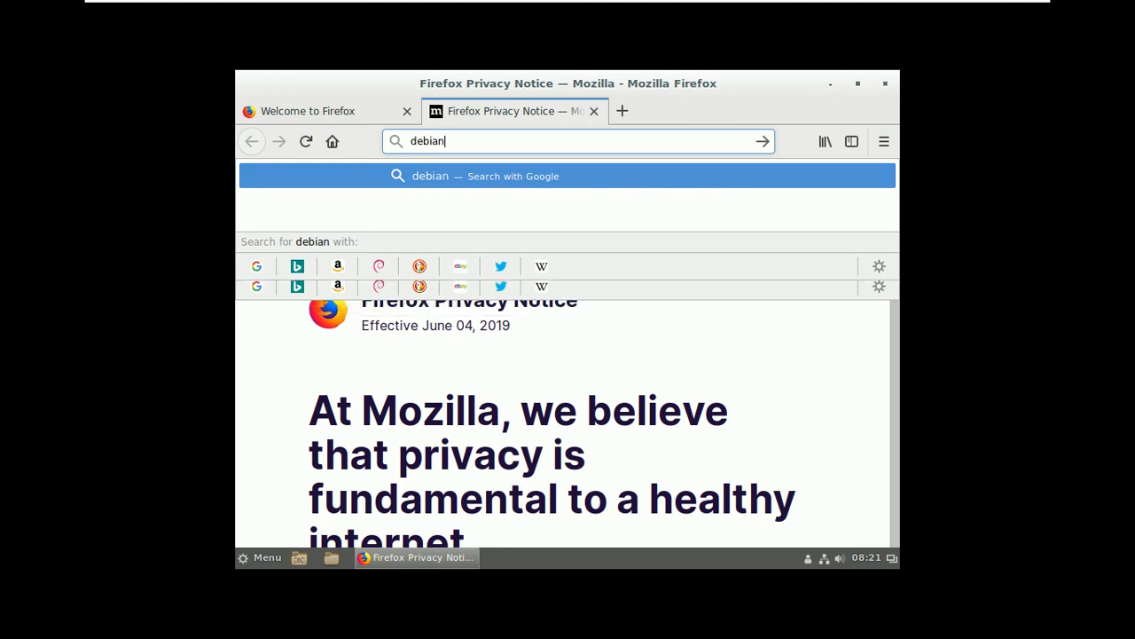
type(" sourc")
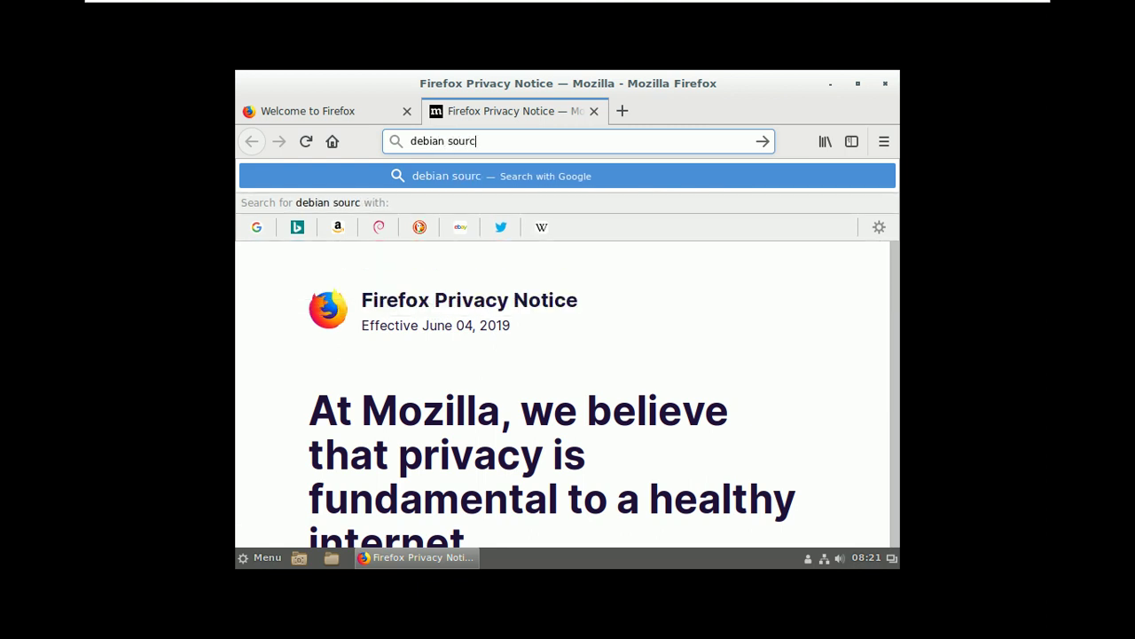
type("e list")
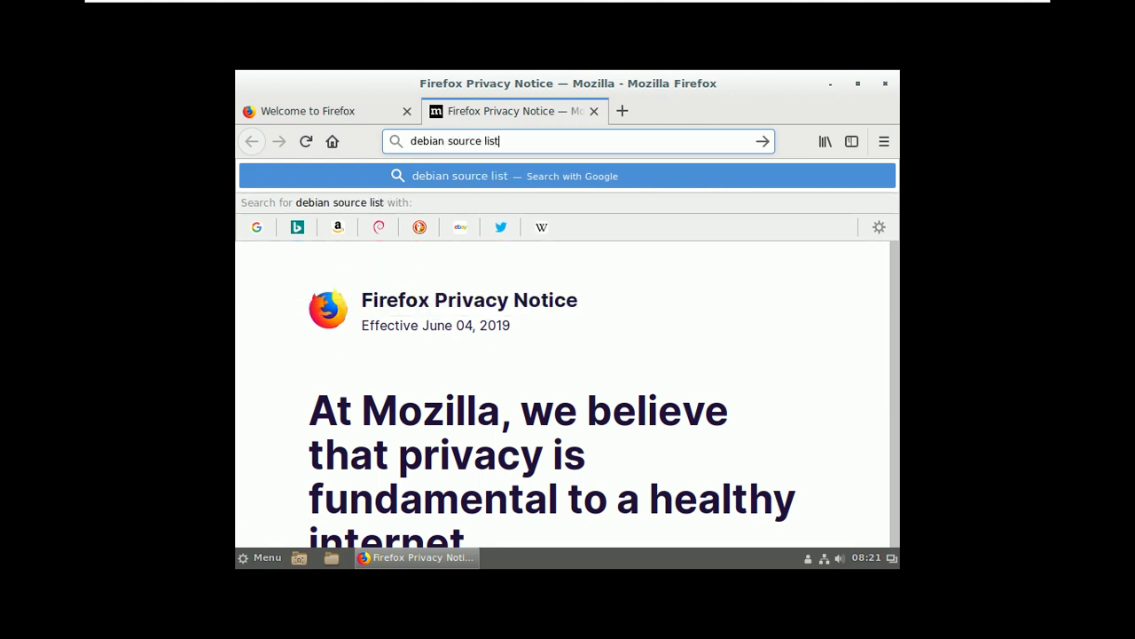
key("Return")
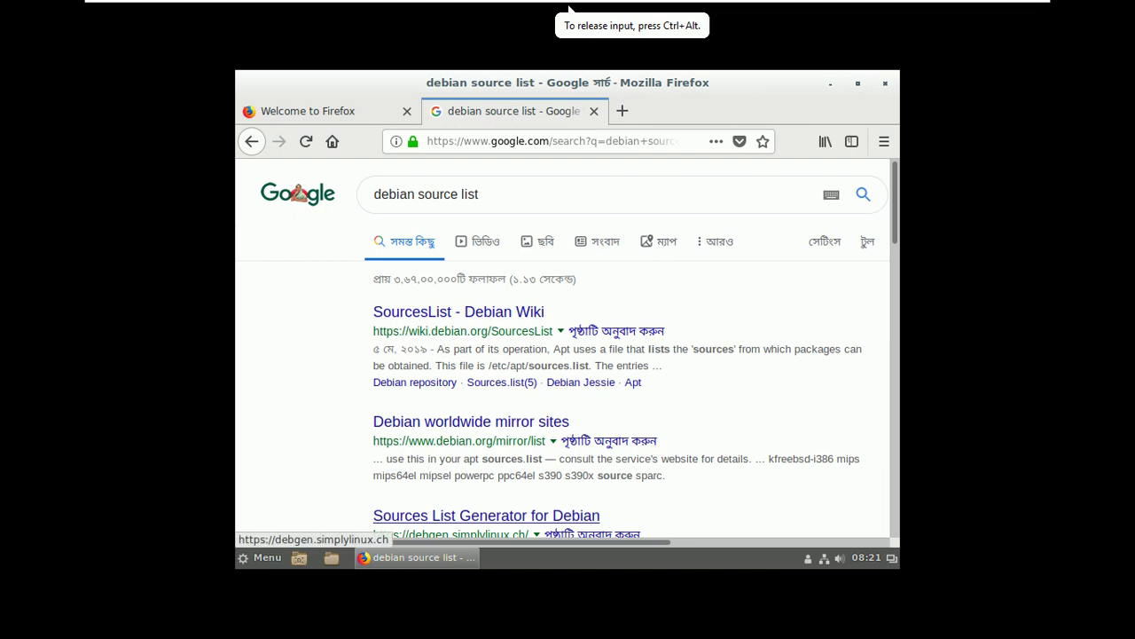
left_click(486, 516)
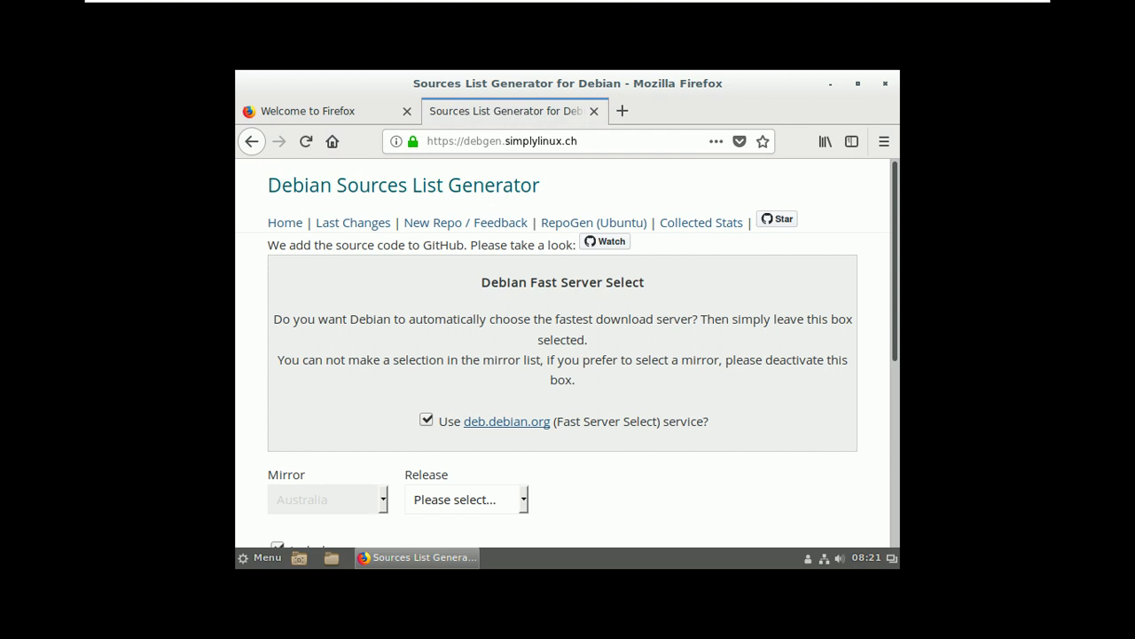
- Choose Stable (Stretch) from the Release dropdown
scroll(583, 355, "down", 2)
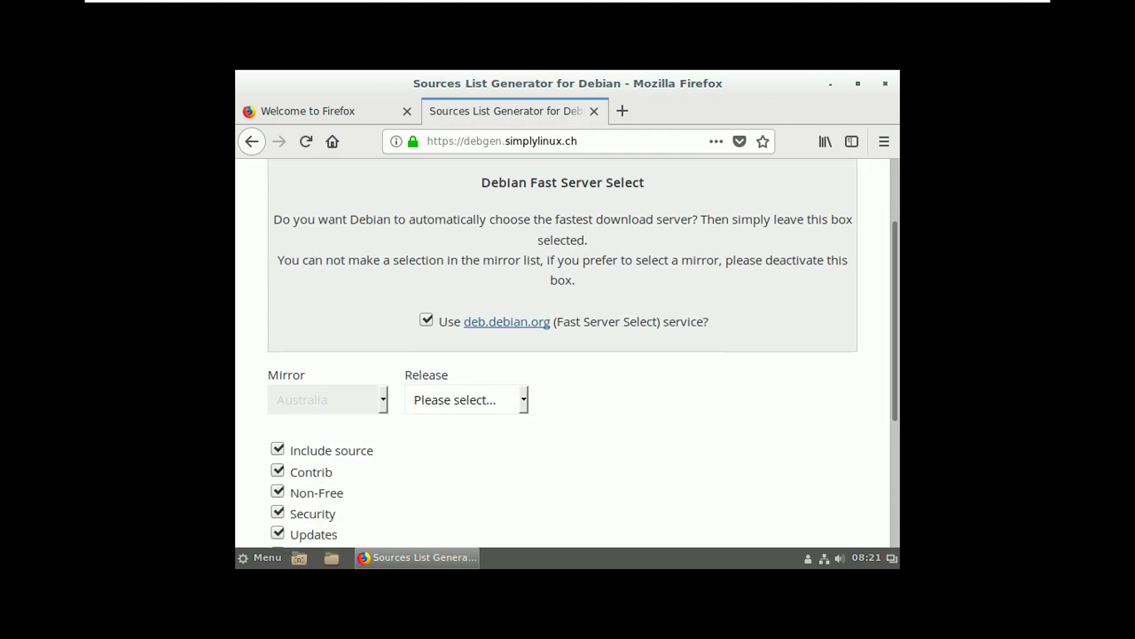
left_click(466, 399)
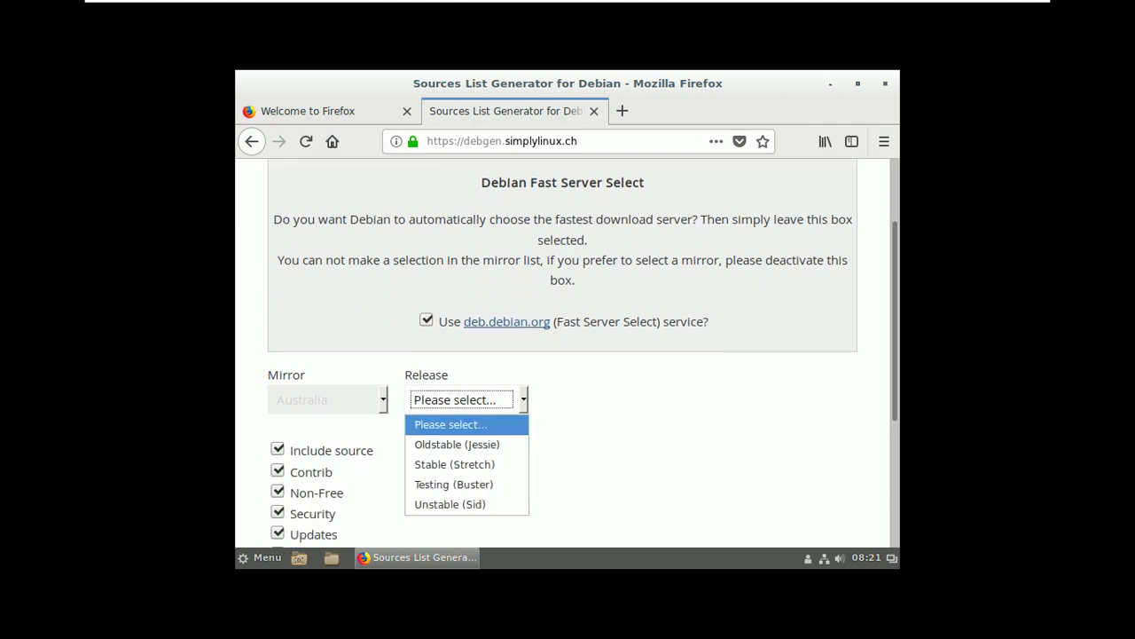
key("Down")
key("Down")
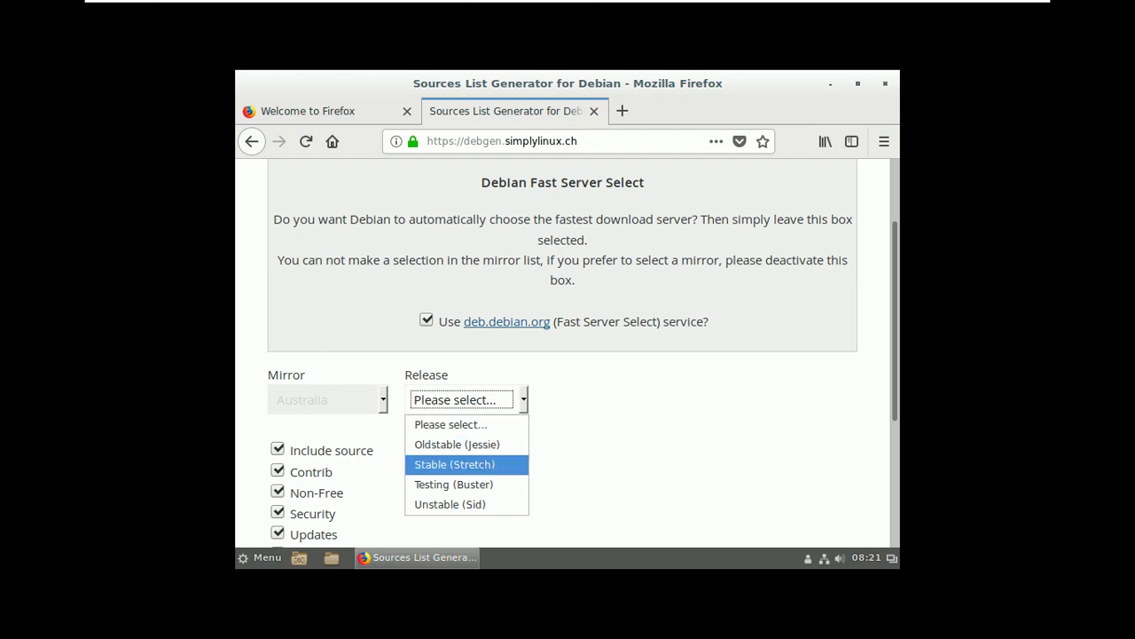
key("Return")
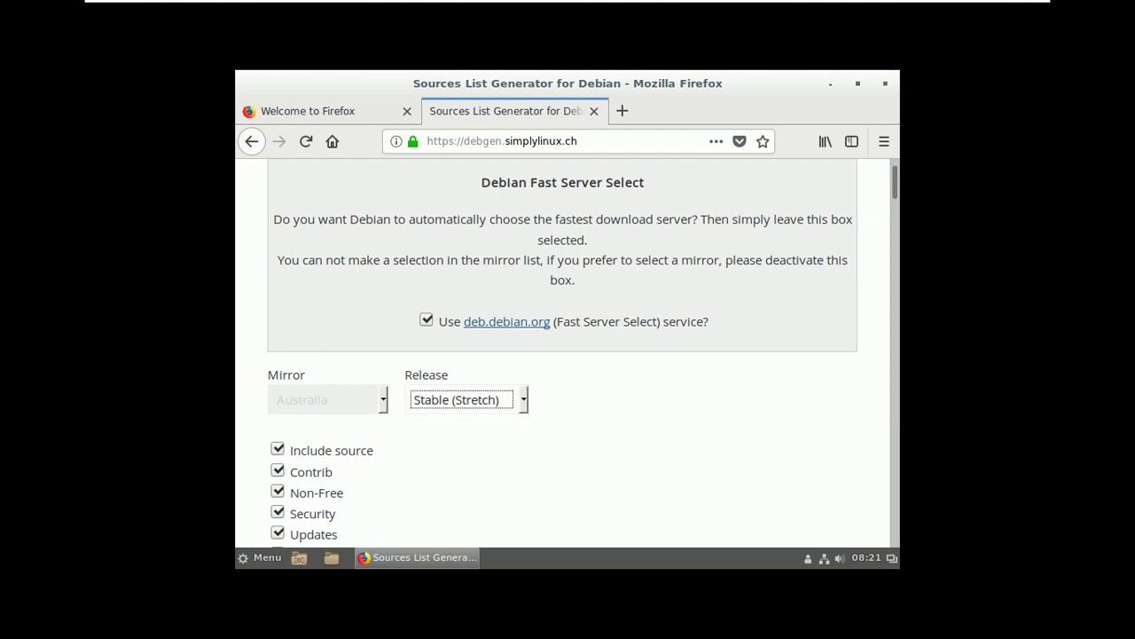
- Generate the sources list from the chosen Stretch repository options
key("Page_Down")
key("Page_Down")
key("Page_Down")
key("Page_Down")
key("Page_Down")
key("Page_Down")
key("Page_Down")
key("Page_Down")
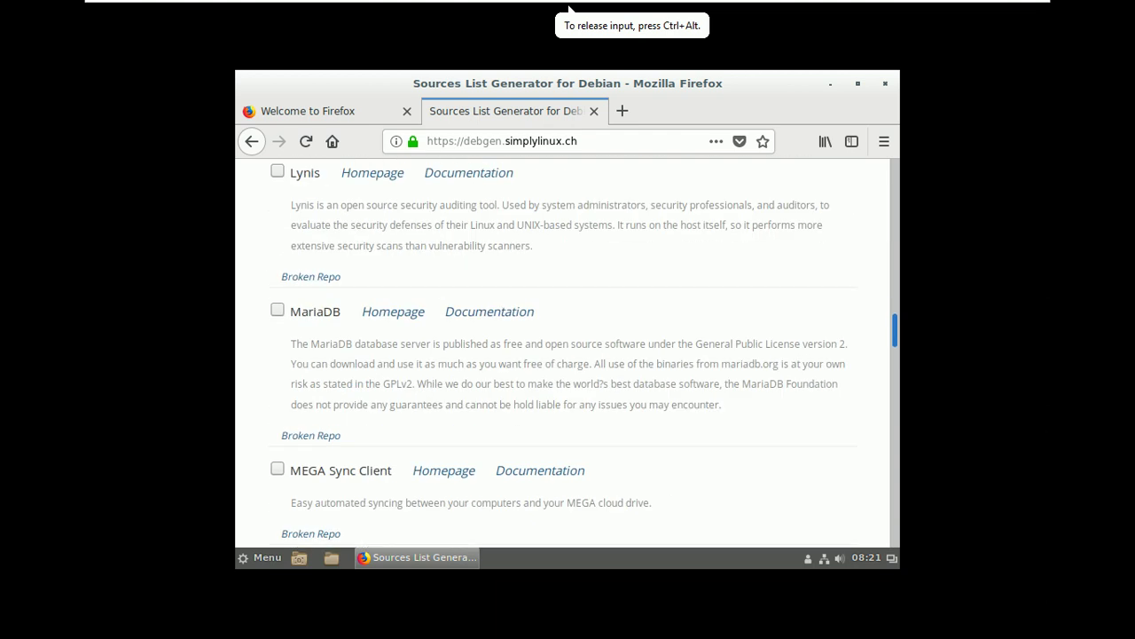
key("Page_Down")
key("Page_Down")
key("Page_Down")
key("Page_Down")
key("Page_Down")
key("Page_Down")
key("Page_Down")
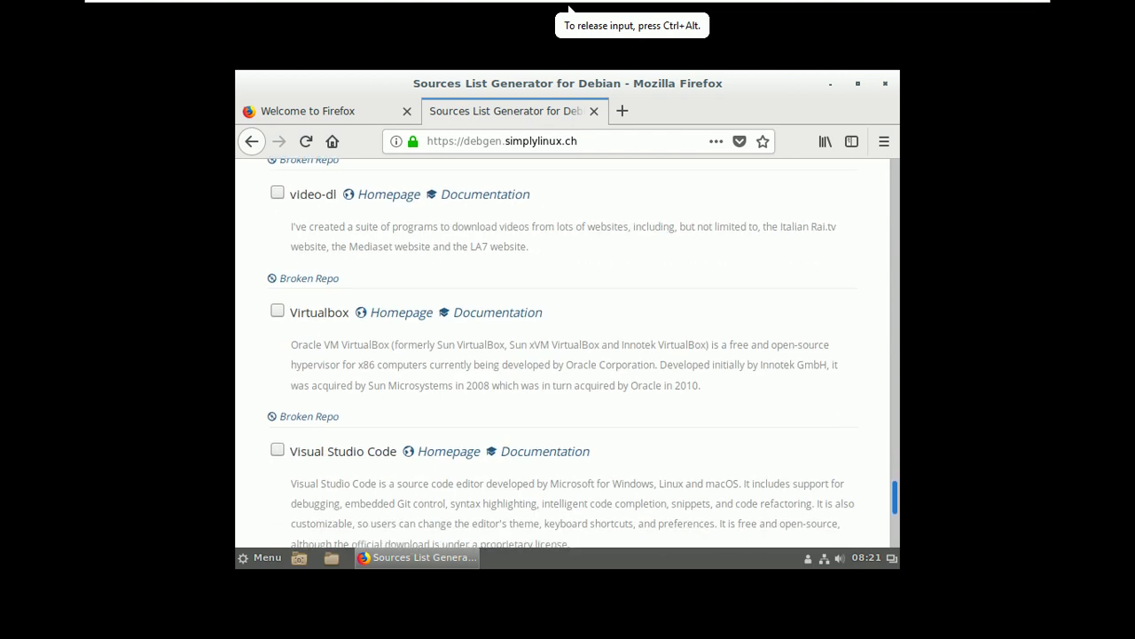
key("Page_Down")
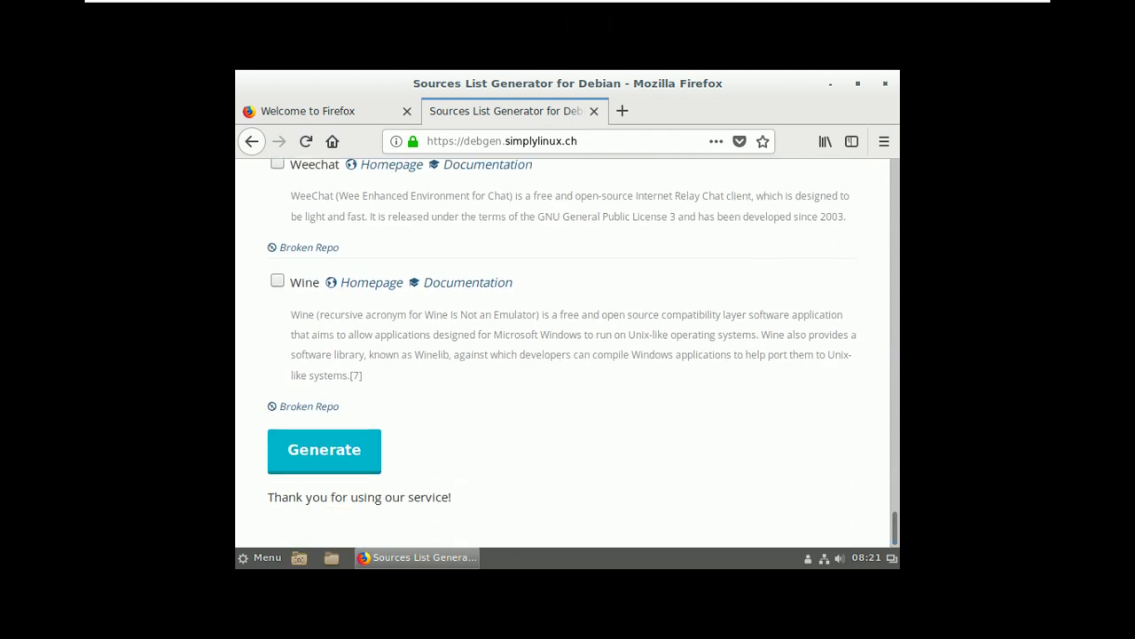
key("Return")
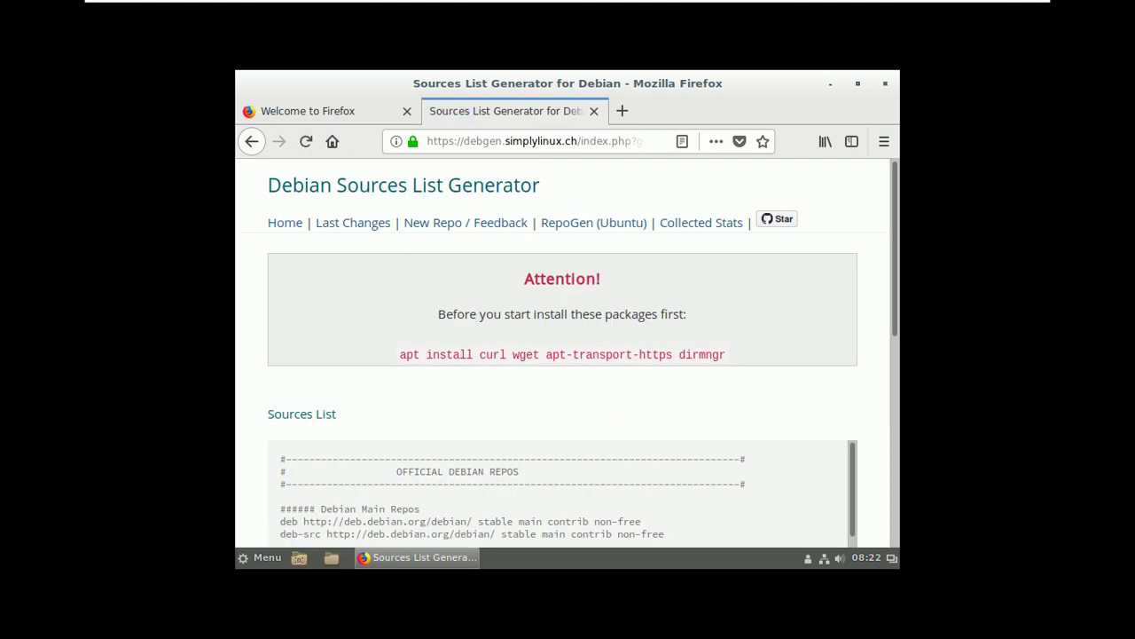
- Copy all generated sources list entries to the clipboard
left_click_drag(280, 459, 648, 545)
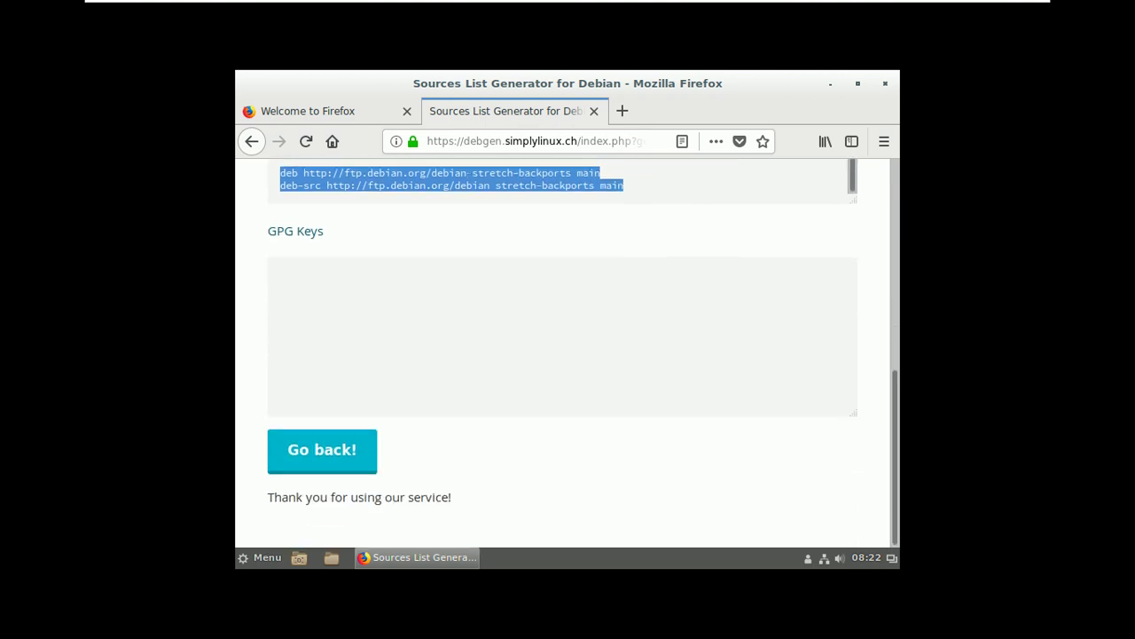
right_click(562, 180)
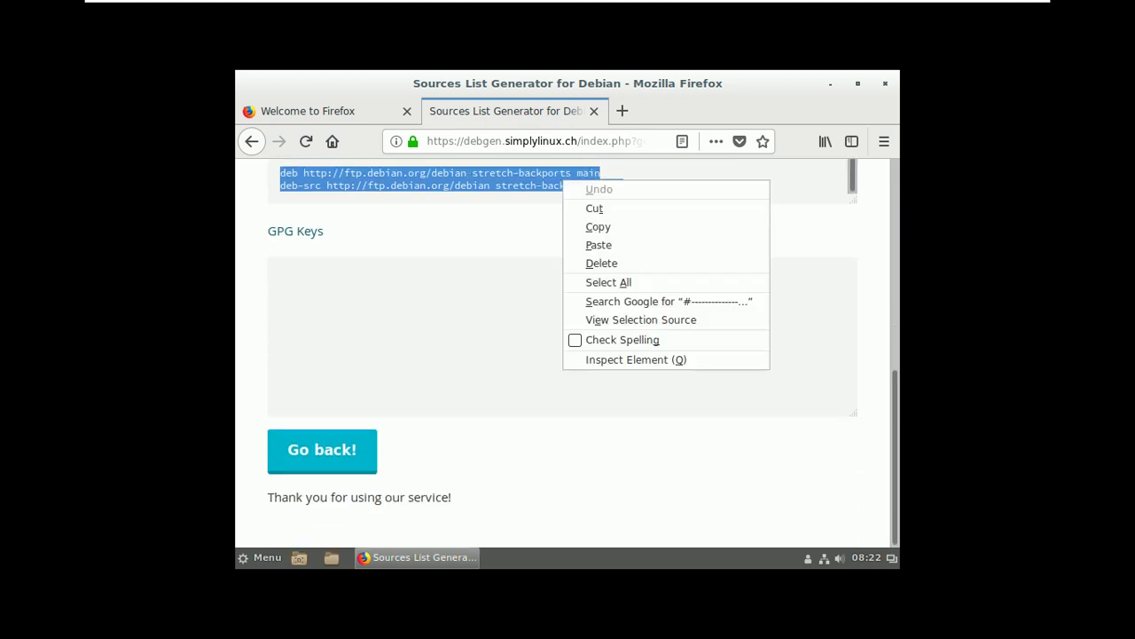
left_click(598, 227)
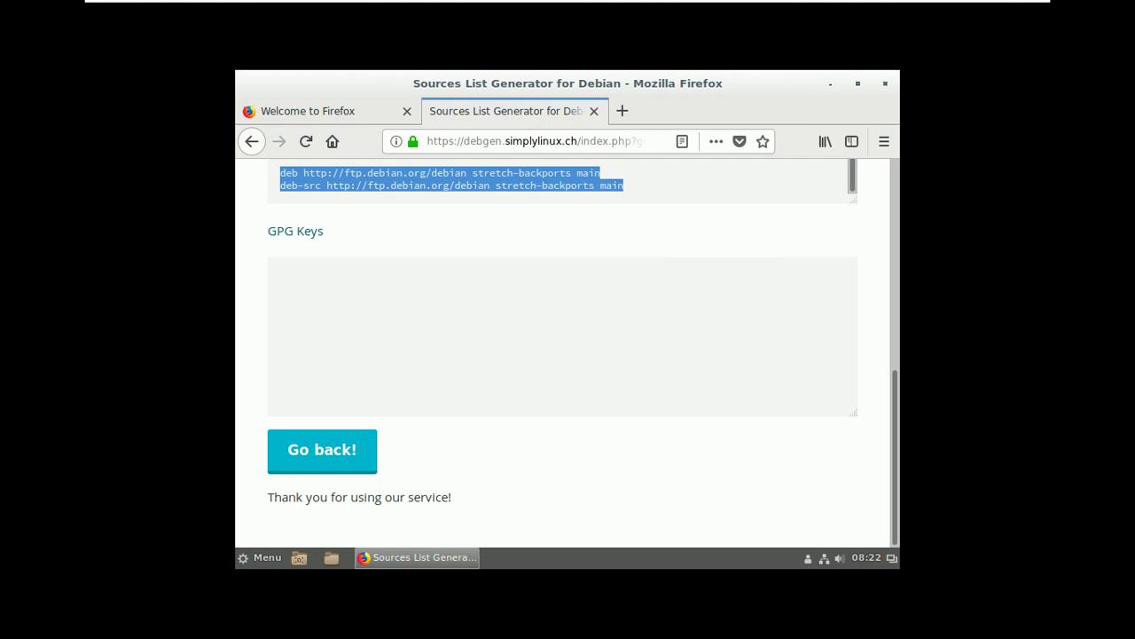
- In the file manager, browse from File System into /etc/apt
left_click(331, 557)
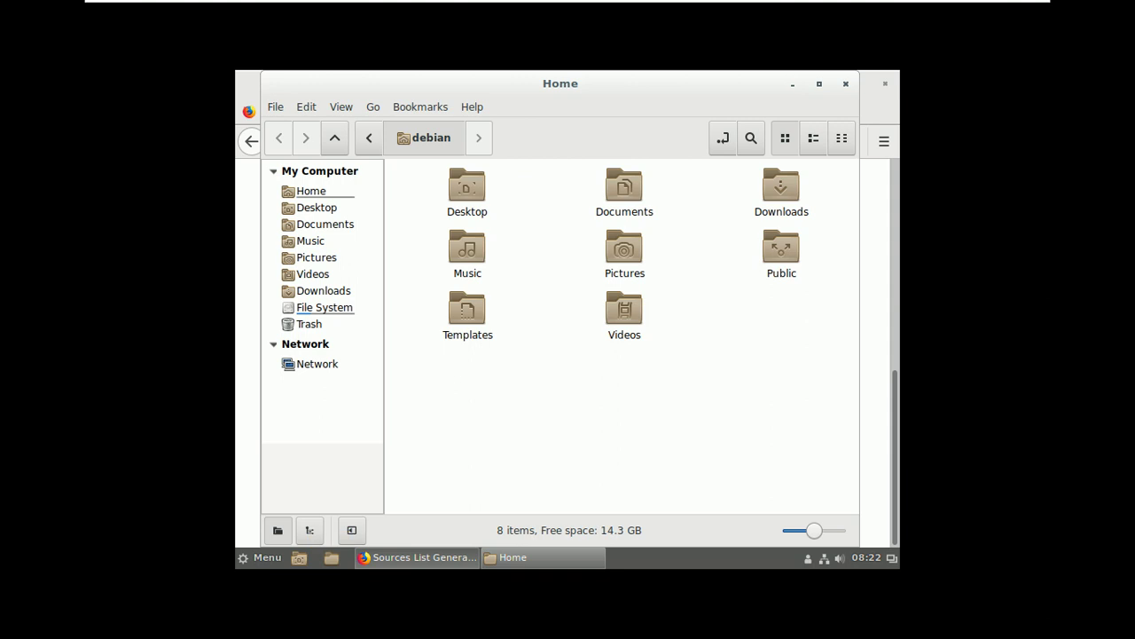
left_click(325, 307)
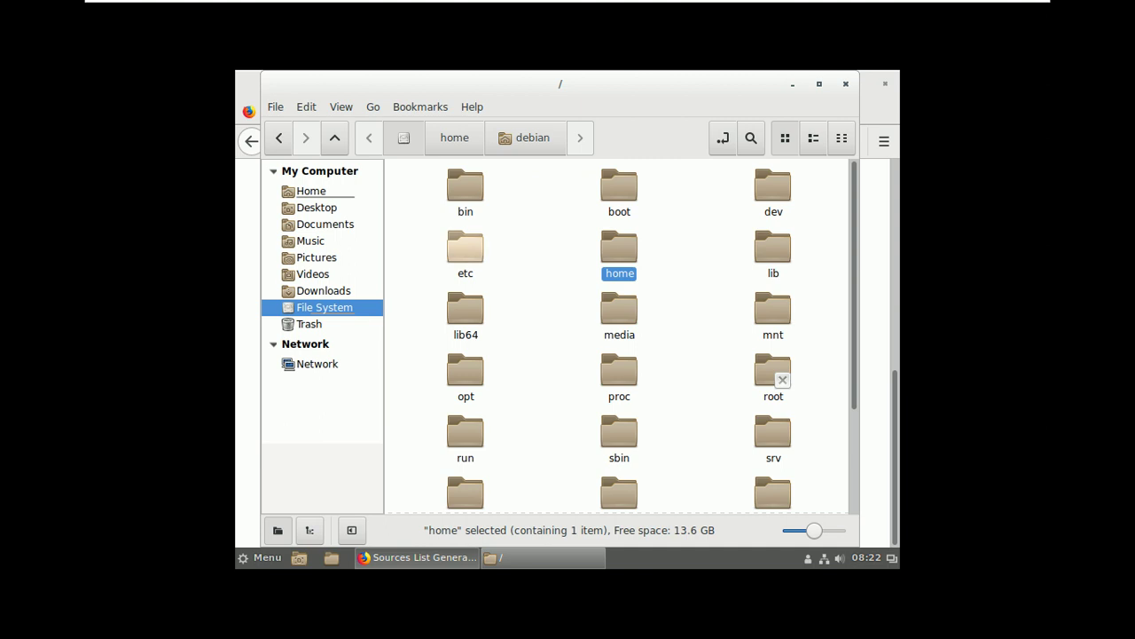
double_click(465, 248)
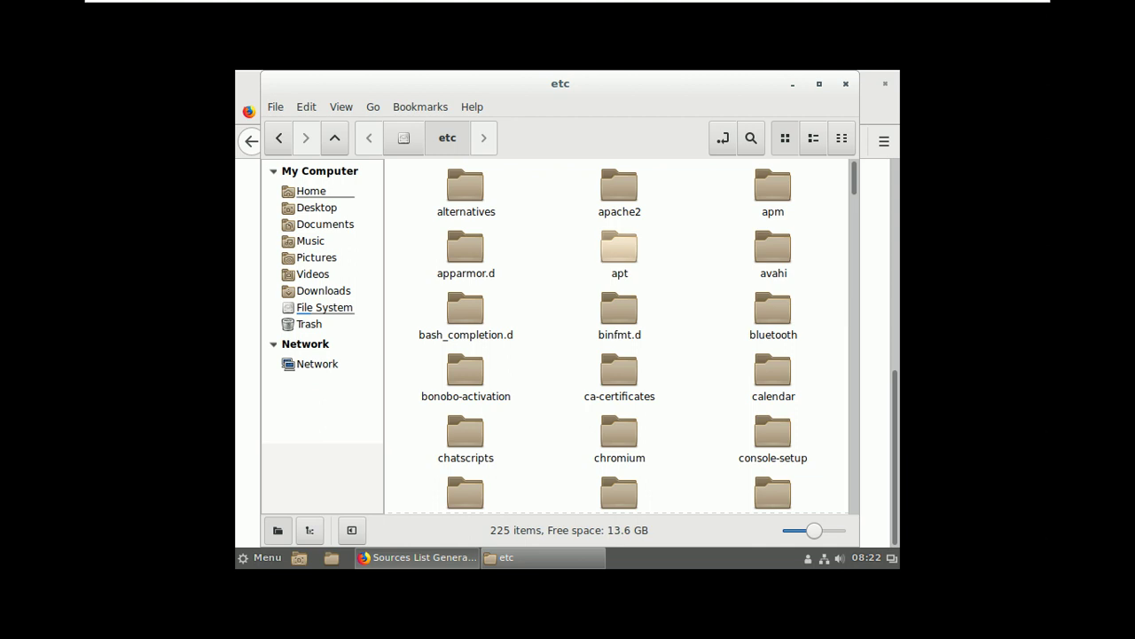
double_click(620, 248)
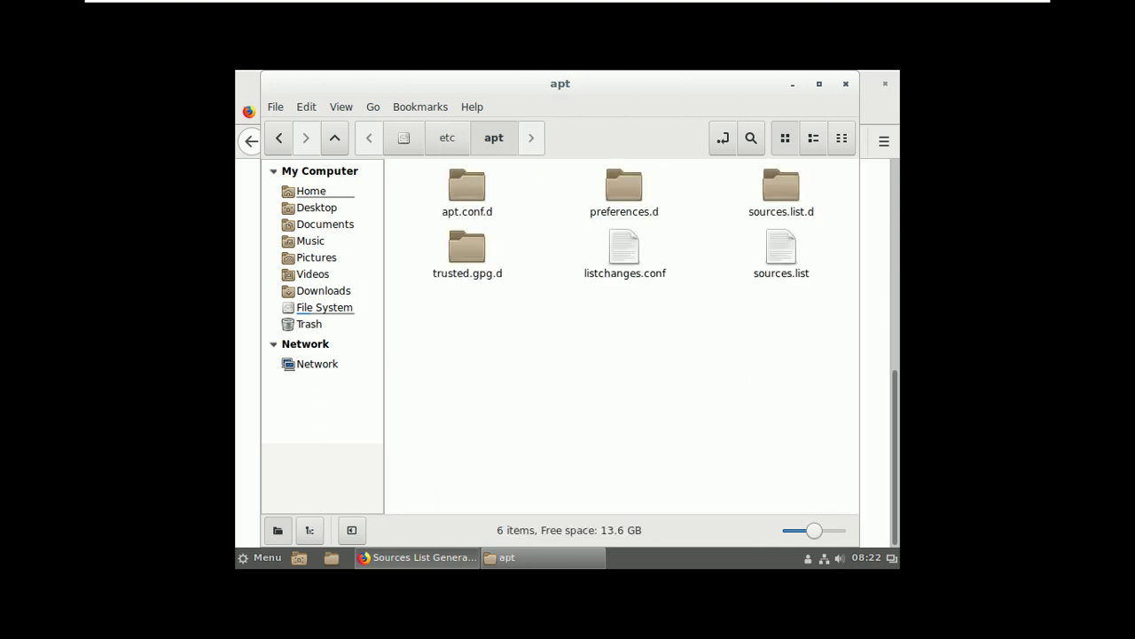
- Open sources.list in Software & Updates, close it, and return to File System
left_click(780, 253)
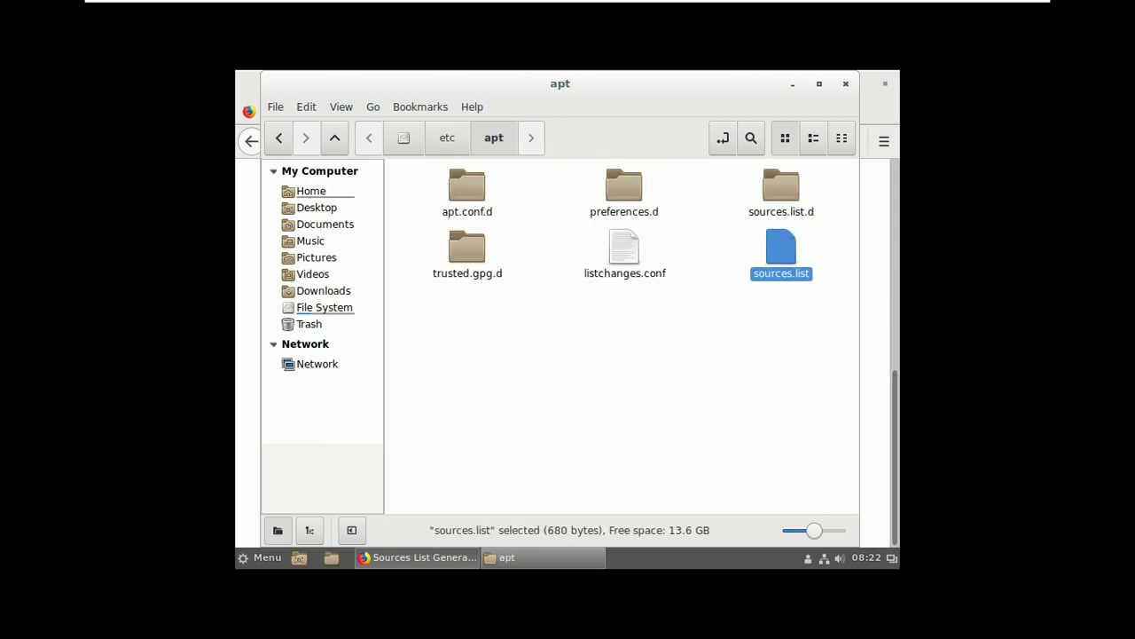
right_click(780, 263)
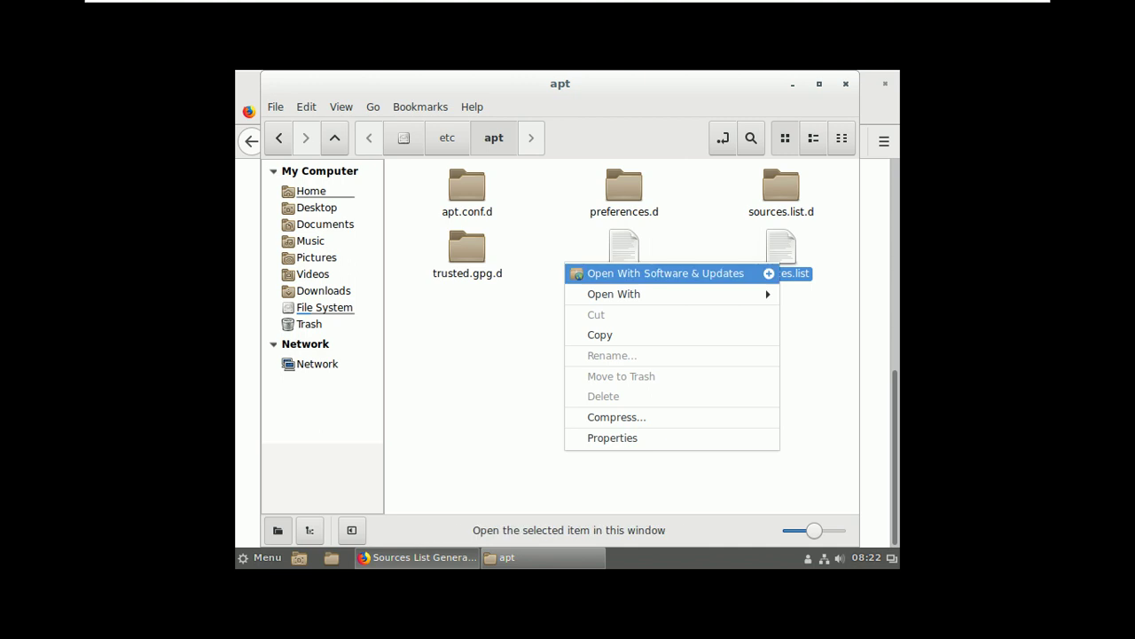
key("Escape")
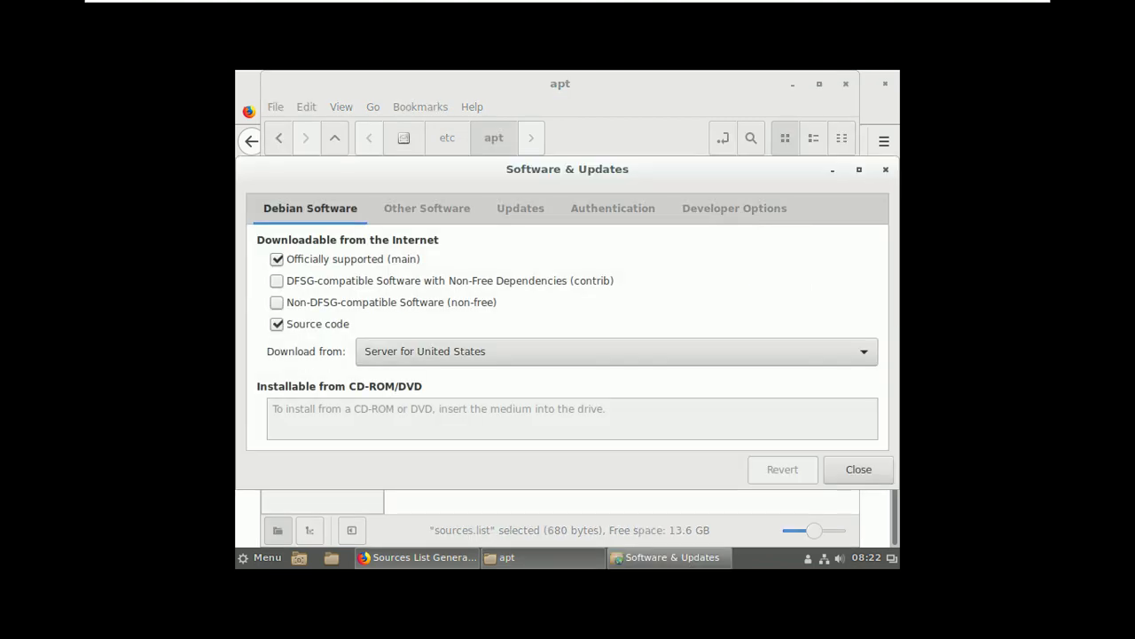
left_click(858, 469)
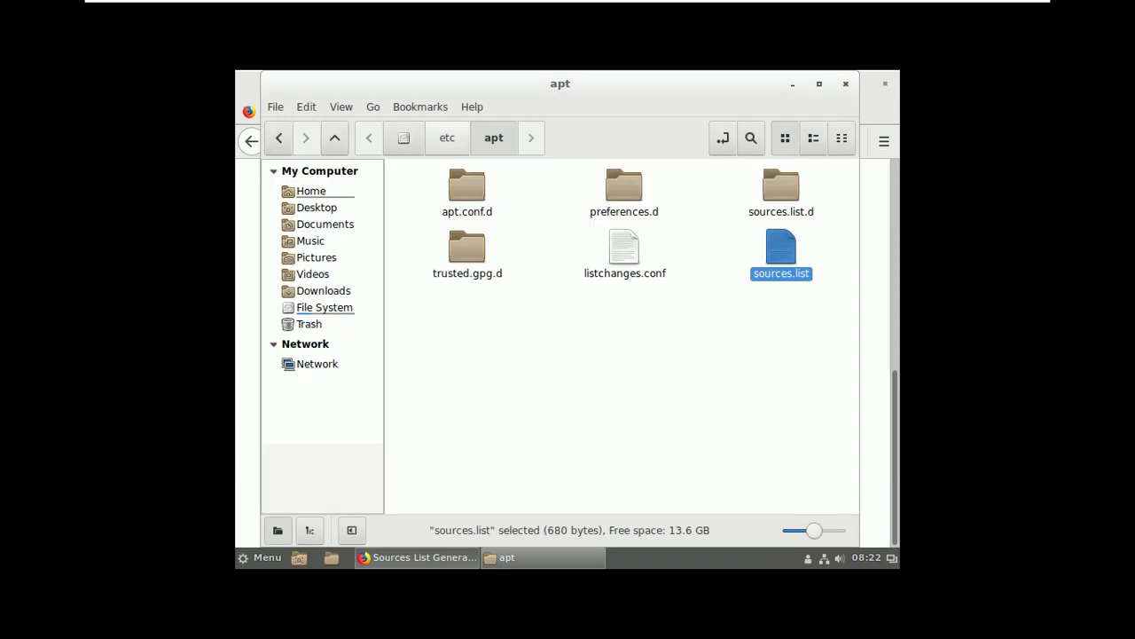
left_click(403, 137)
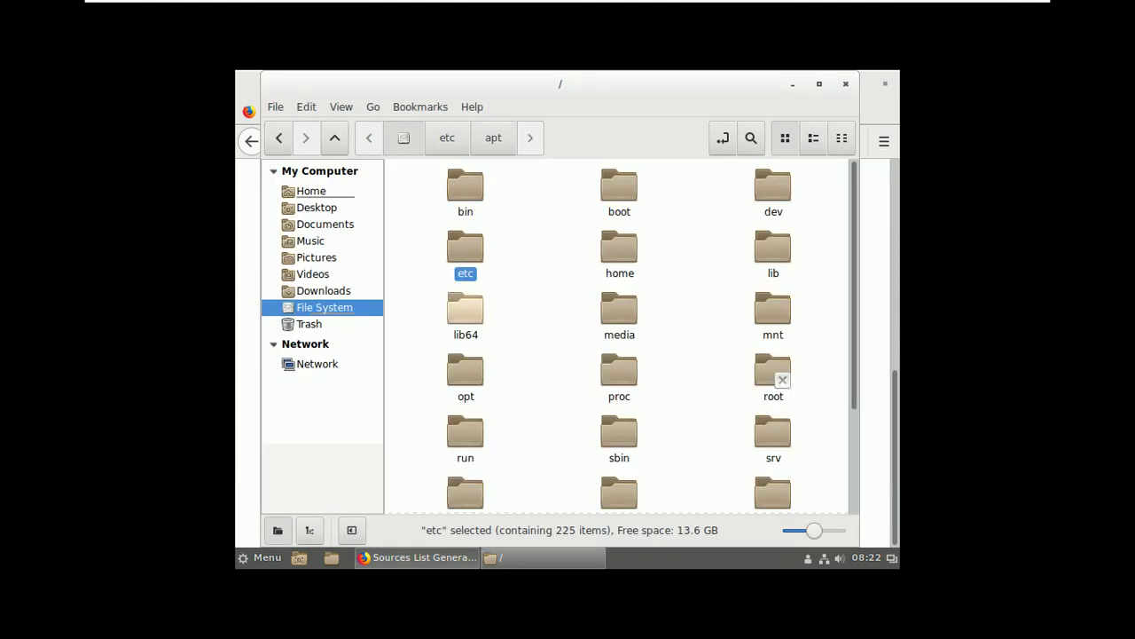
- Open the etc folder as root, entering the root password again after the authentication failure
right_click(478, 251)
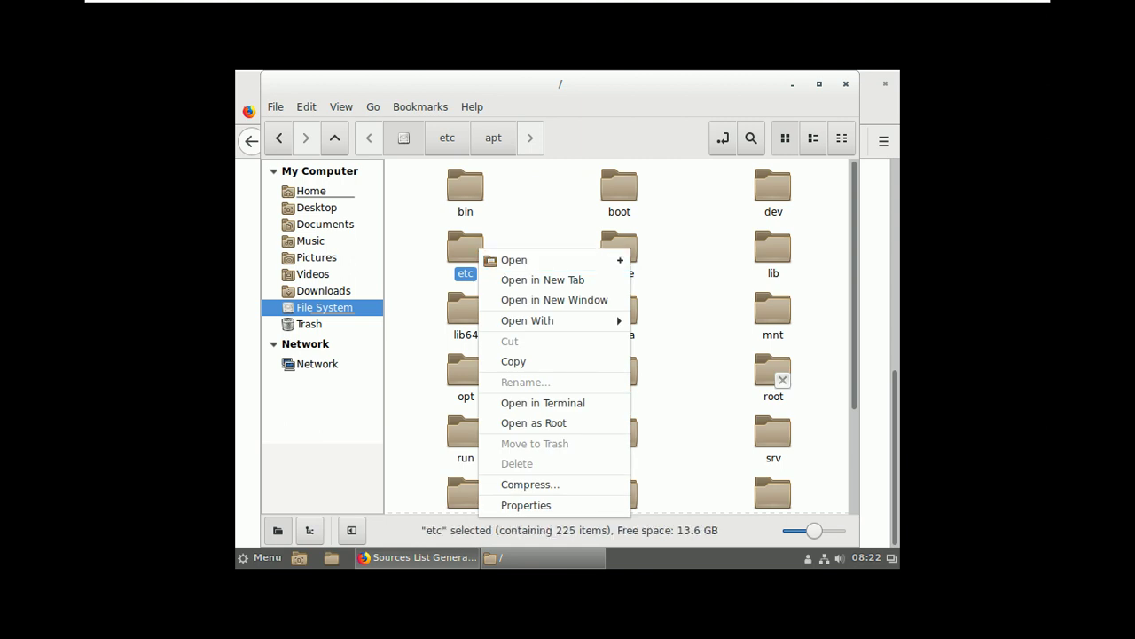
left_click(534, 423)
type("p")
key("Caps_Lock")
key("BackSpace")
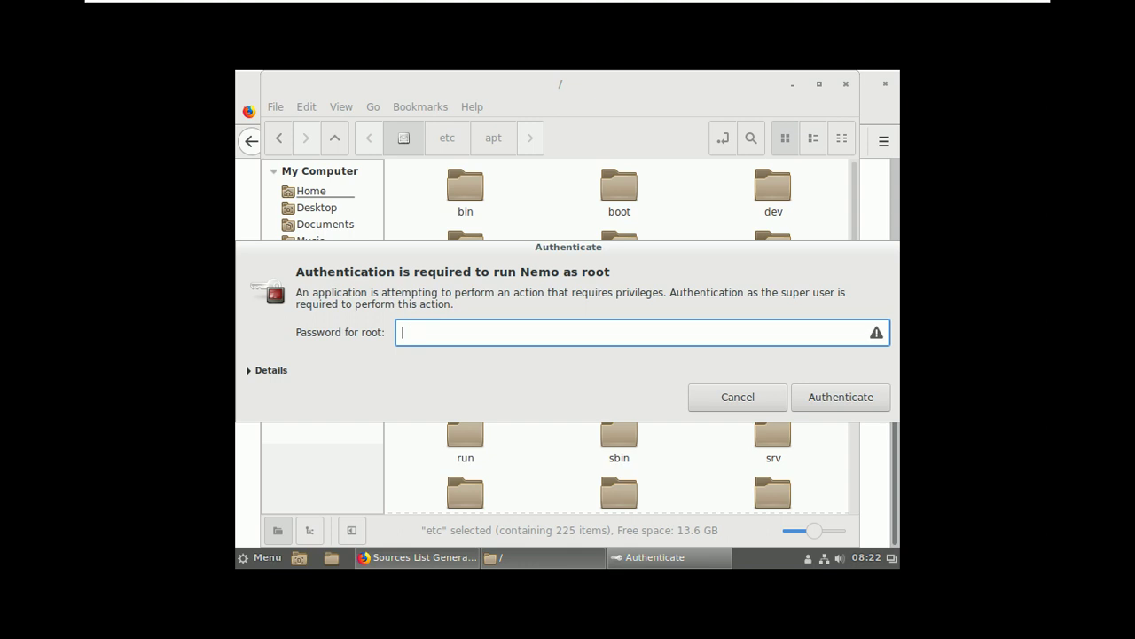
type("************")
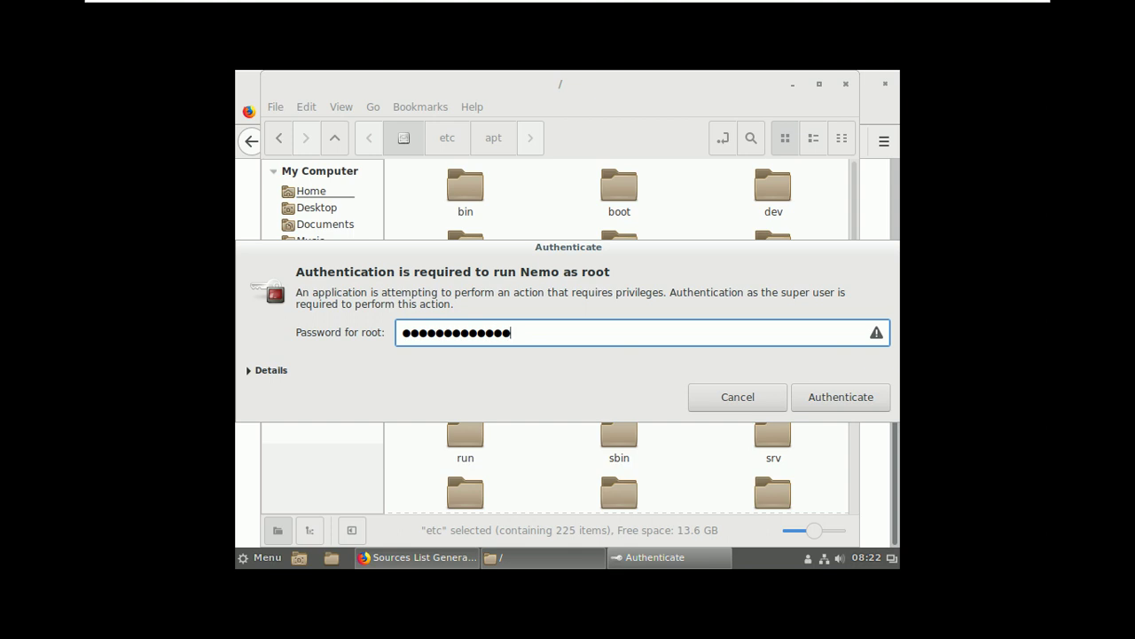
key("Return")
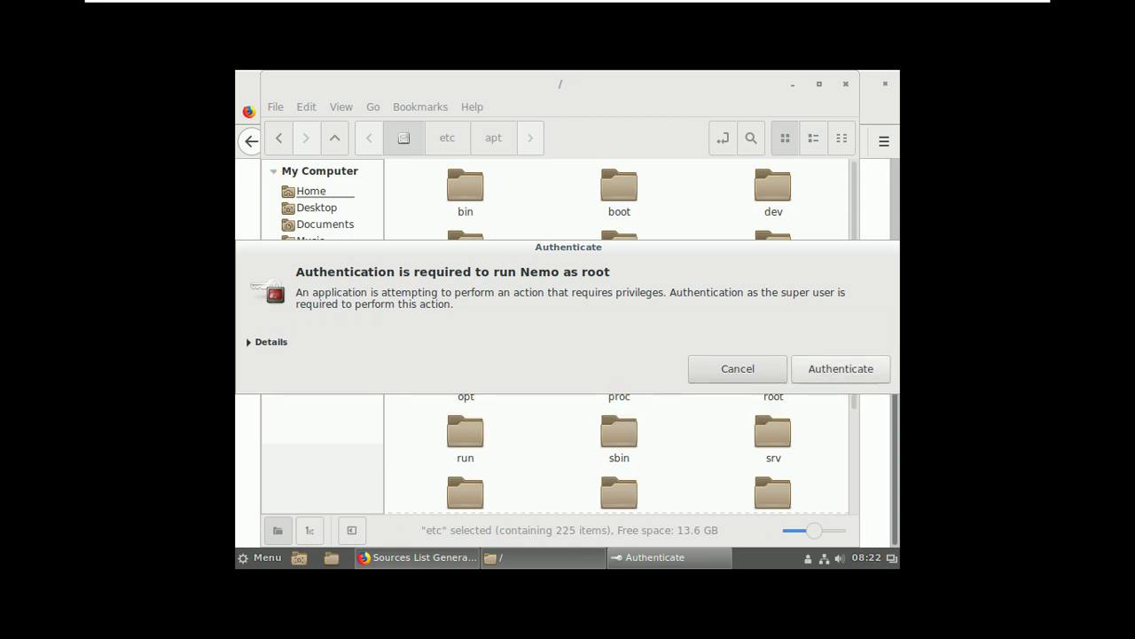
type("********")
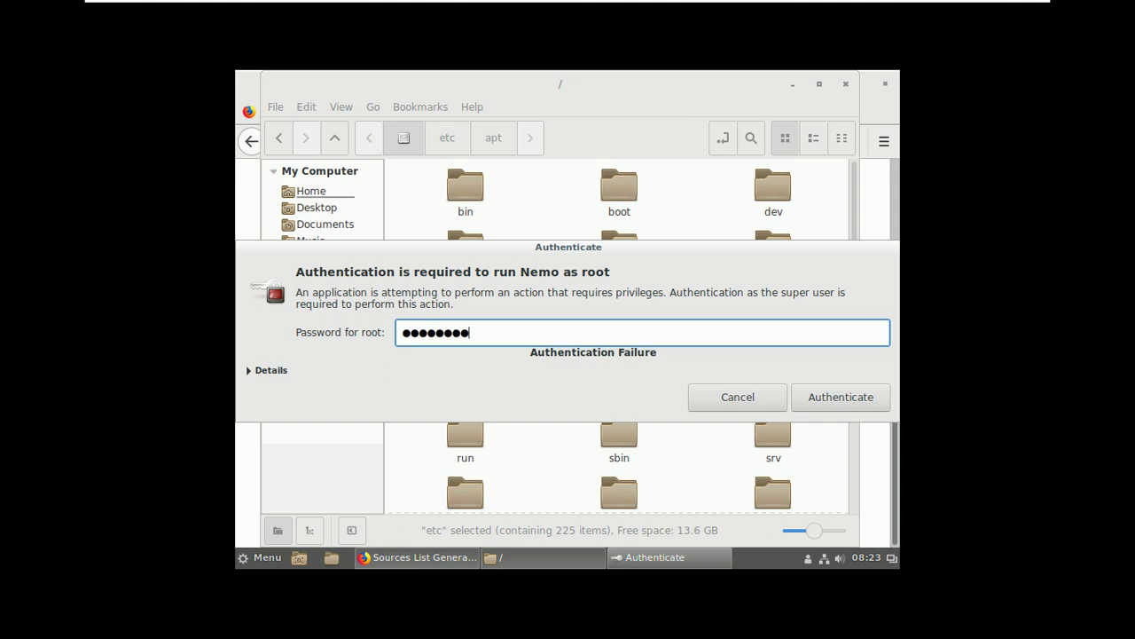
type("*****")
key("Return")
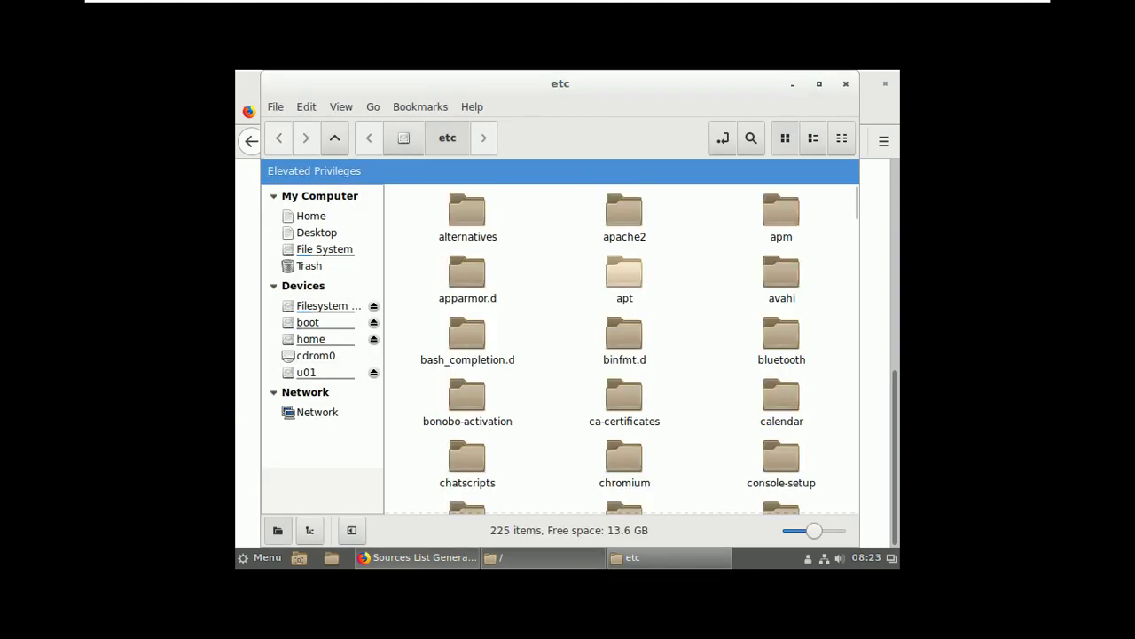
- Open /etc/apt/sources.list in Text Editor from the elevated window
double_click(625, 272)
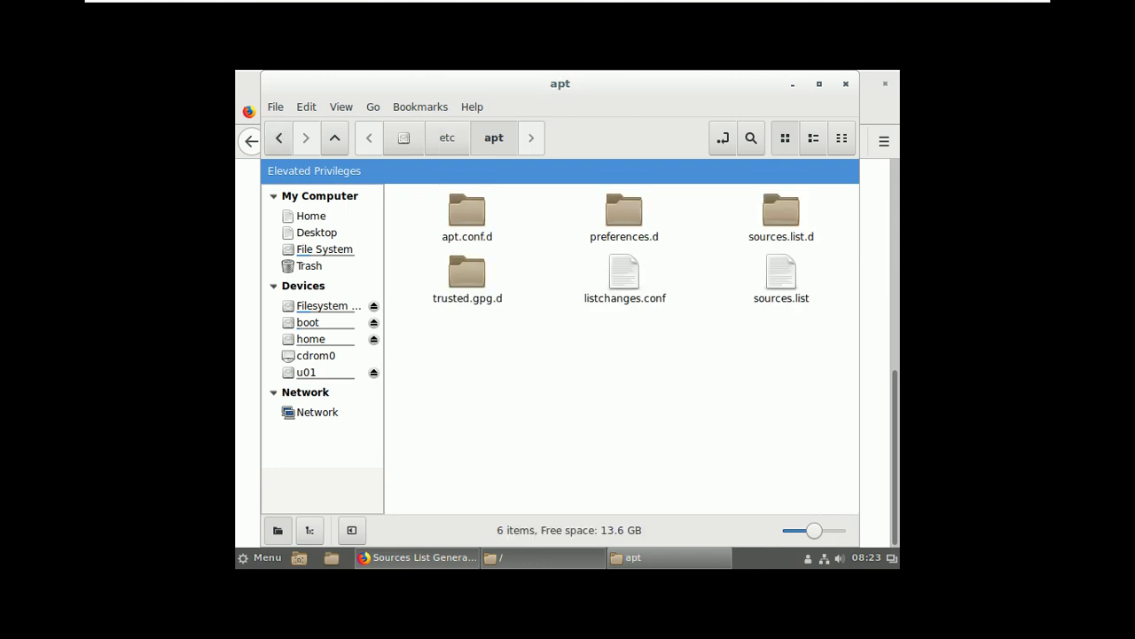
left_click(781, 275)
right_click(768, 275)
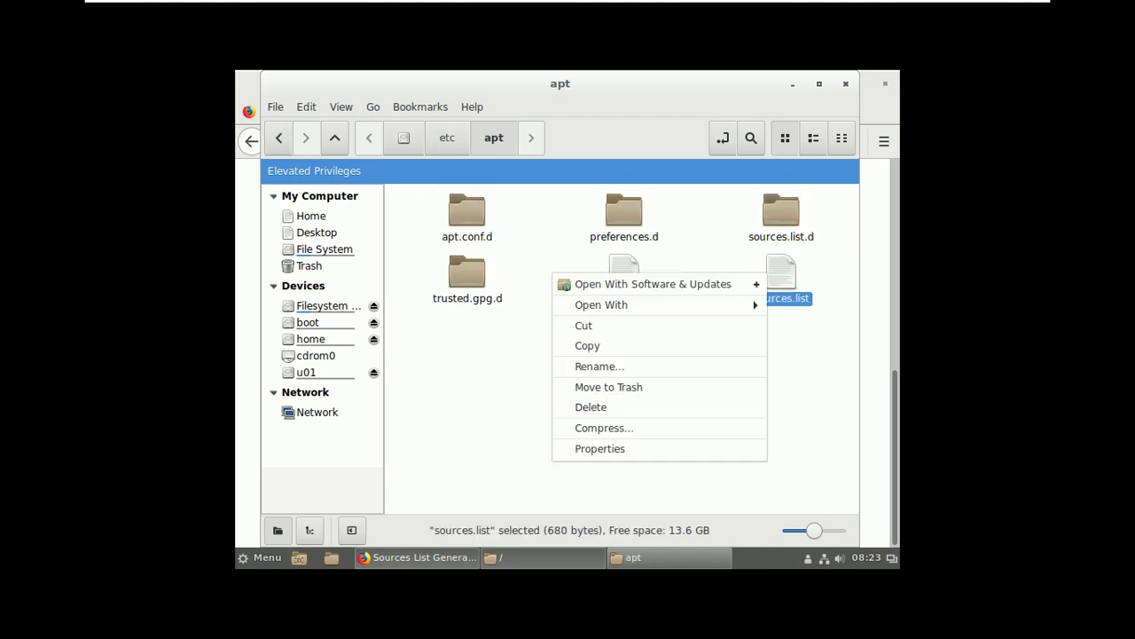
mouse_move(621, 304)
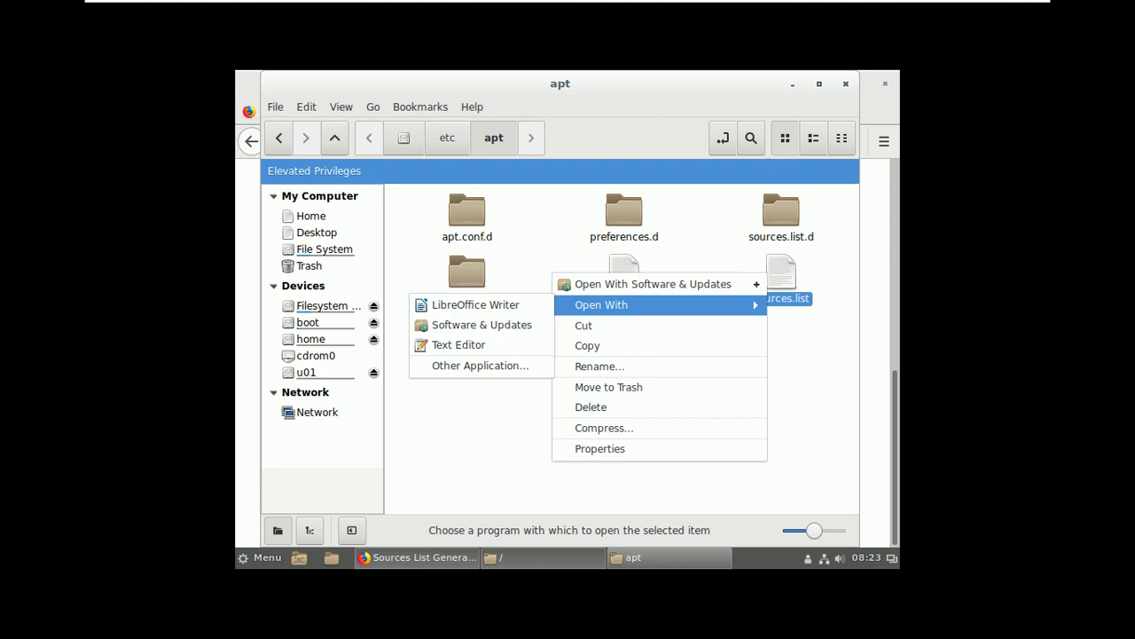
left_click(459, 344)
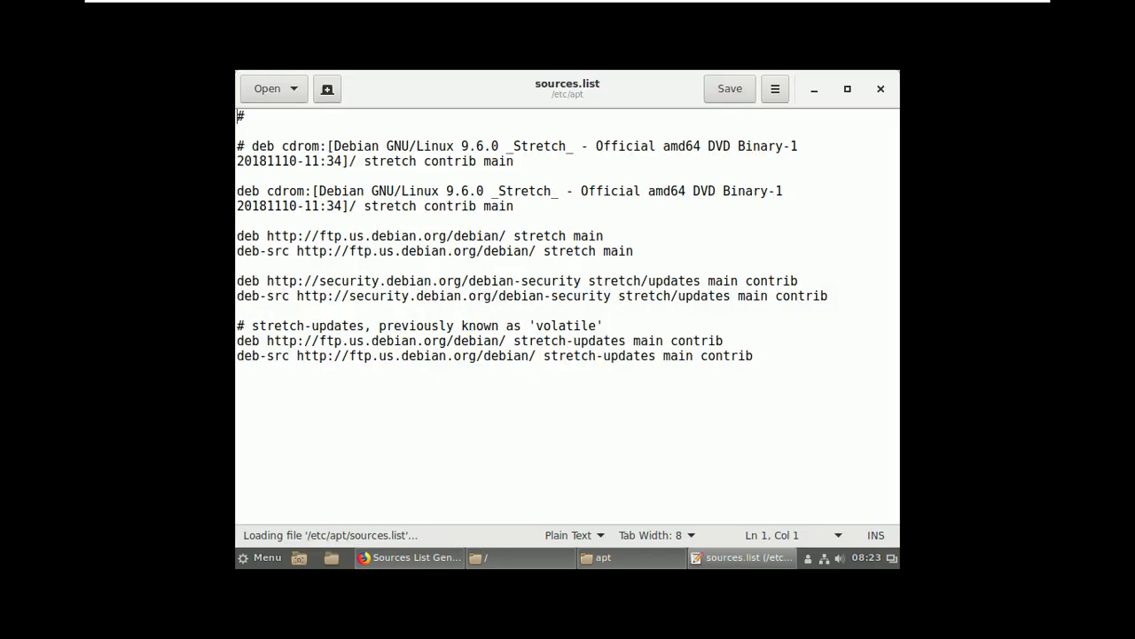
- Replace the file's contents with the copied repos, save, and close both windows
key("ctrl+a")
type("#------------------------------------------------------------------------------# #                   OFFICIAL DEBIAN REPOS #------------------------------------------------------------------------------#  ###### Debian Main Repos deb http://deb.debian.org/debian/ stable main contrib non-free deb-src http://deb.debian.org/debian/ stable main contrib non-free  deb http://deb.debian.org/debian/ stable-updates main contrib non-free deb-src http://deb.debian.org/debian/ stable-updates main contrib non-free  deb http://deb.debian.org/debian-security stable/updates main deb-src http://deb.debian.org/debian-security stable/updates main  deb http://ftp.debian.org/debian stretch-backports main deb-src http://ftp.debian.org/debian stretch-backports main")
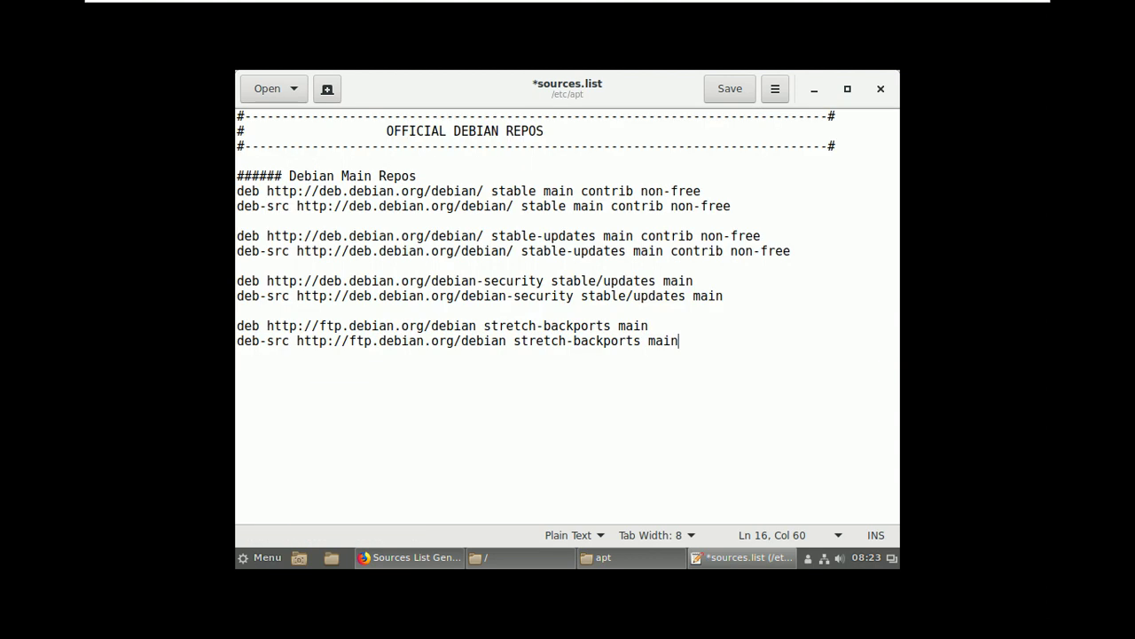
key("ctrl+s")
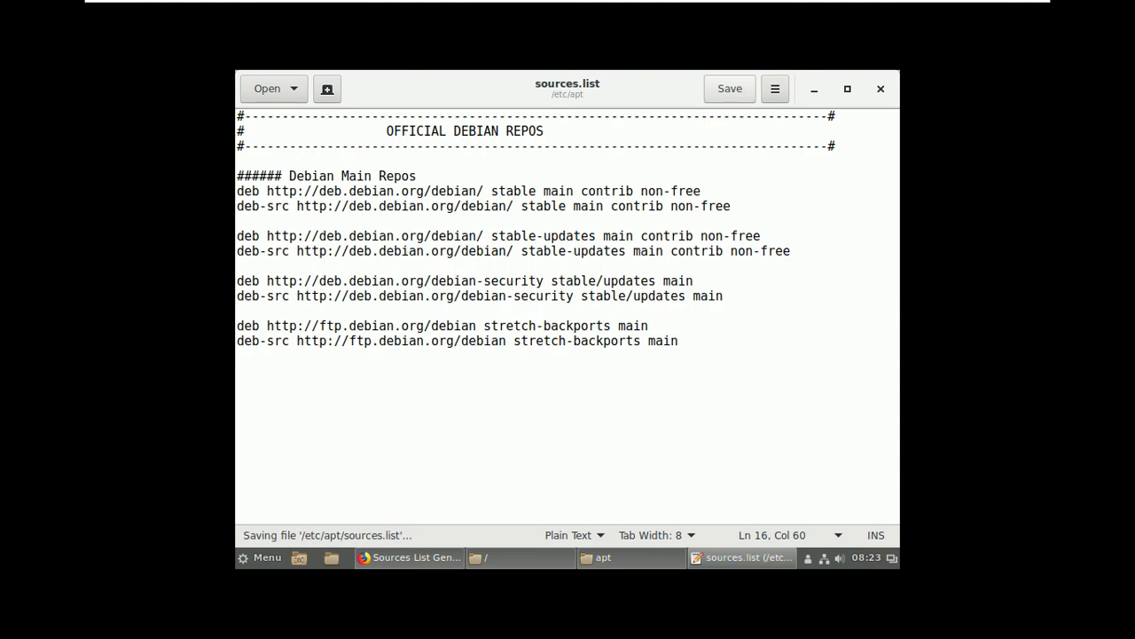
left_click(881, 89)
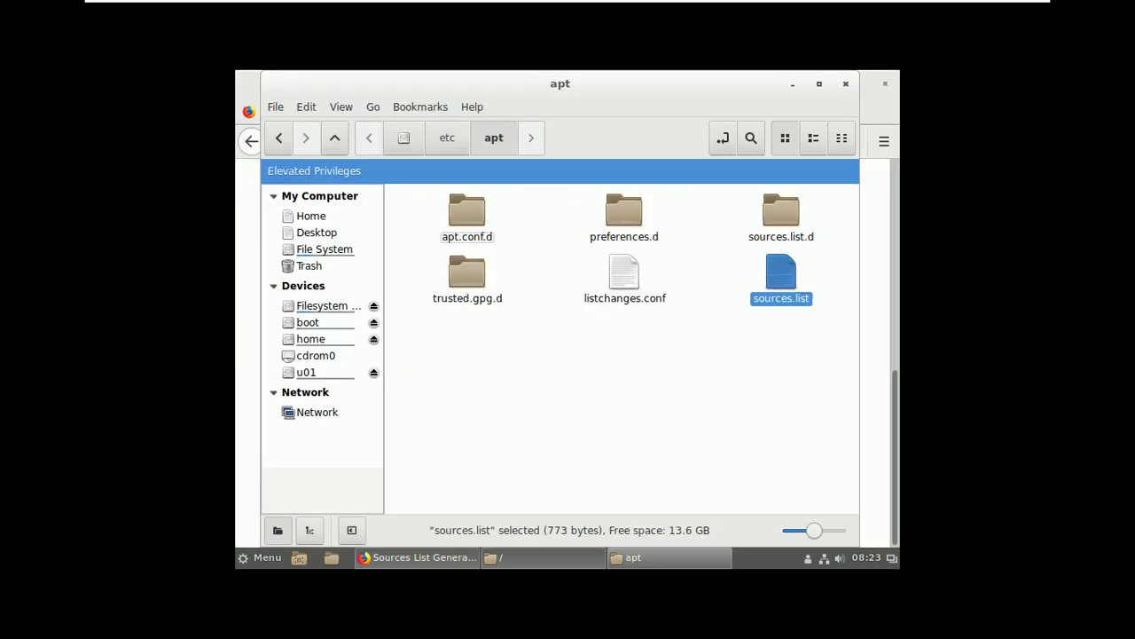
key("ctrl+w")
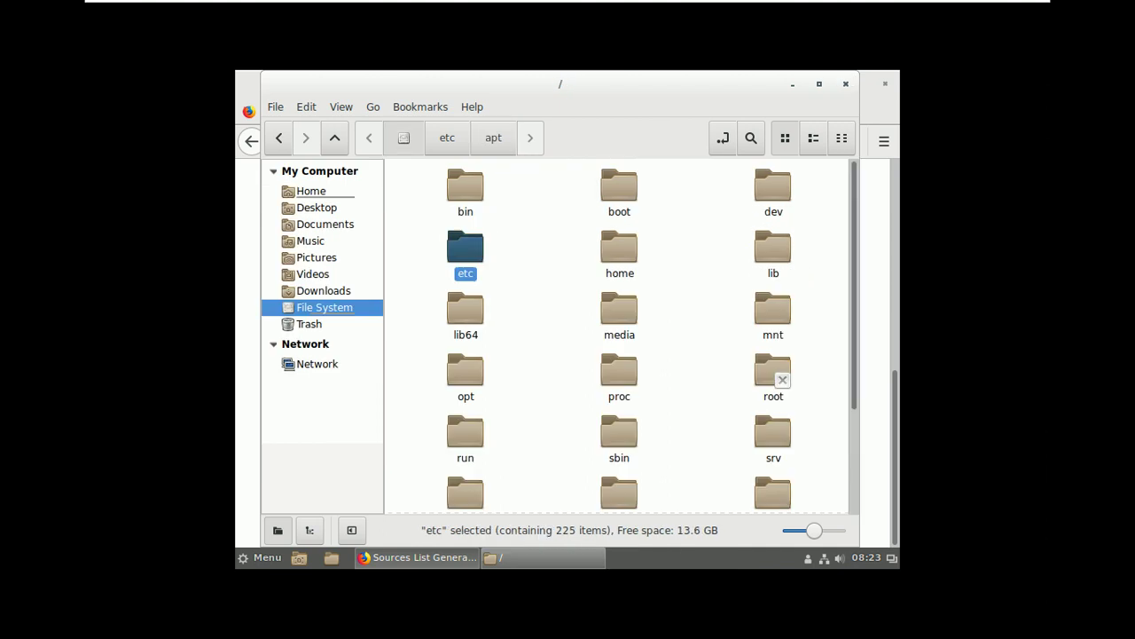
- Close the root file system window and quit Firefox, confirming both tabs close
left_click(846, 83)
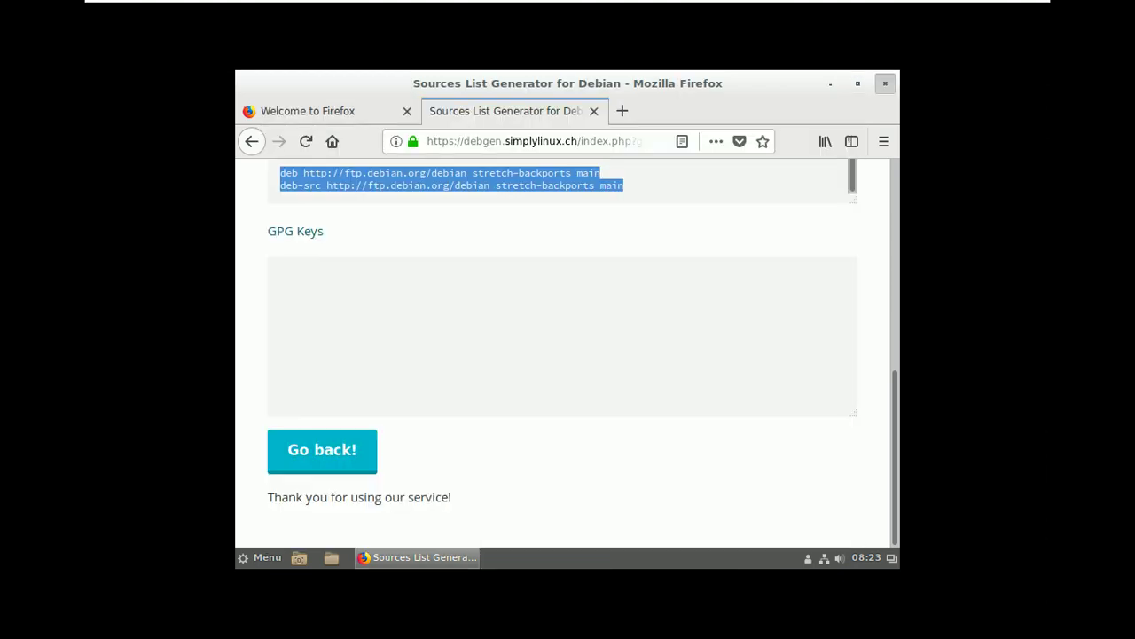
key("alt+F4")
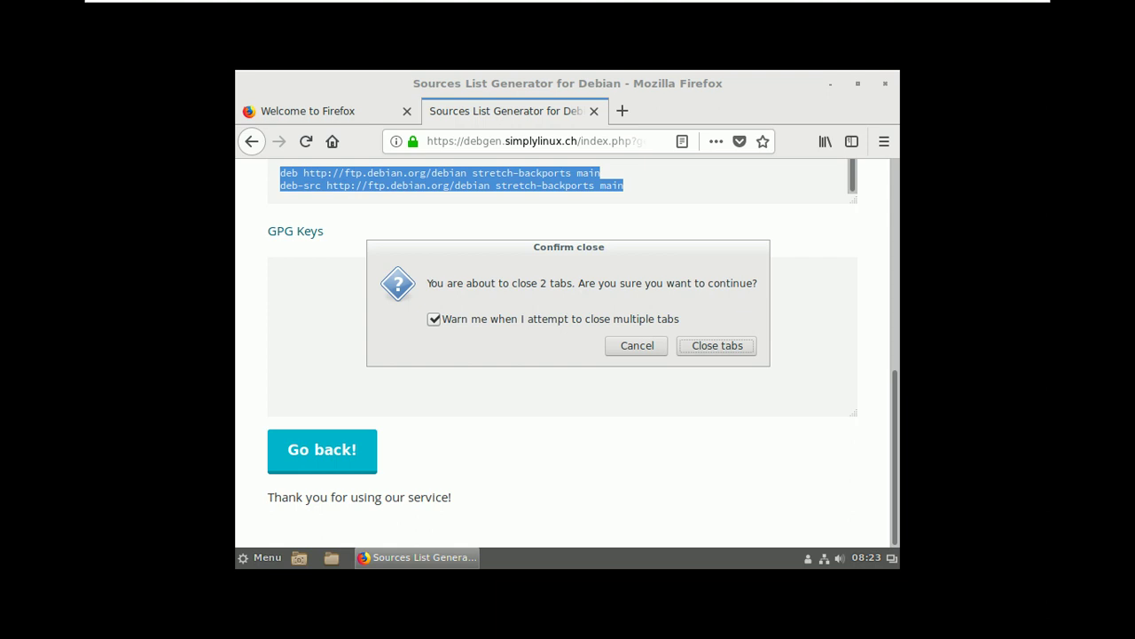
key("Return")
- Open a Terminal from the desktop menu and switch to root with su
right_click(545, 300)
key("Up")
key("Up")
key("Up")
key("Up")
key("Up")
key("Return")
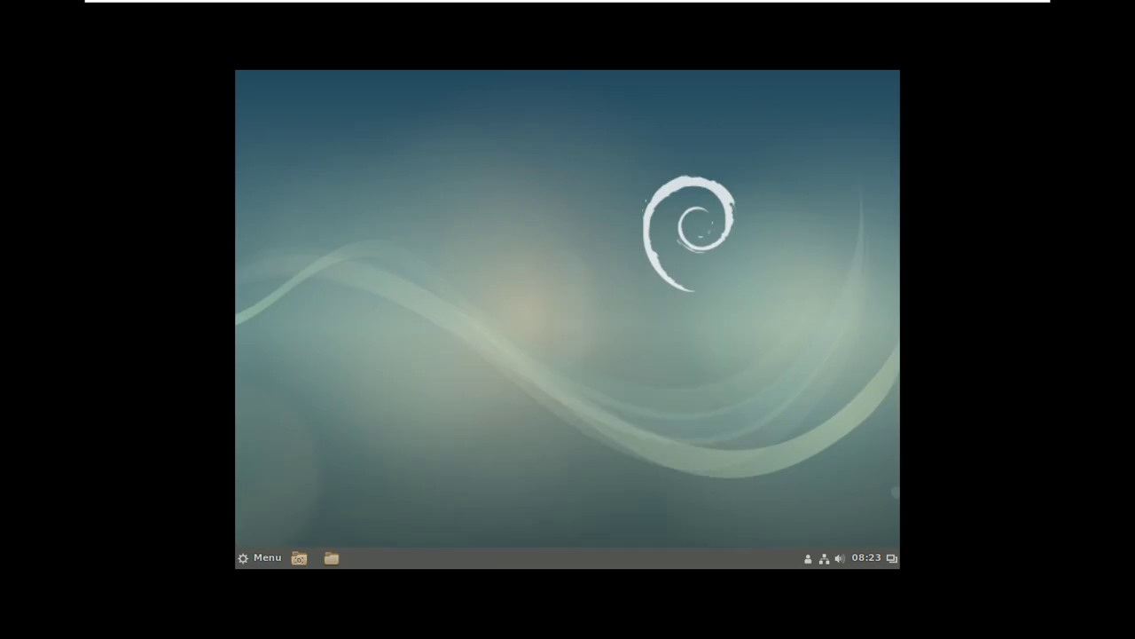
type("su")
key("Return")
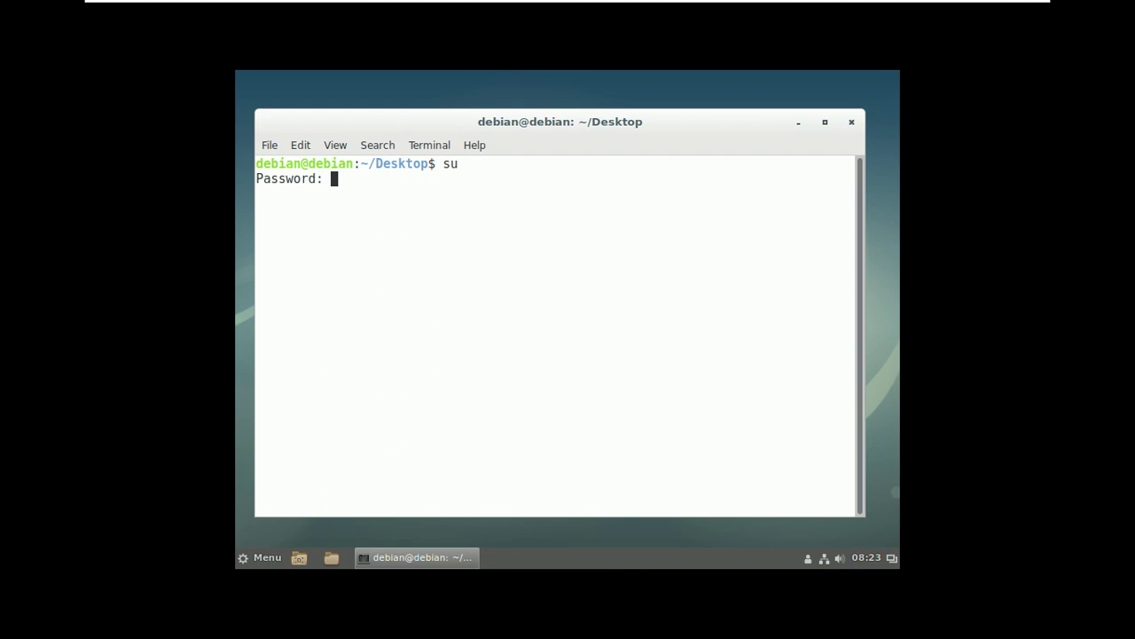
key("Return")
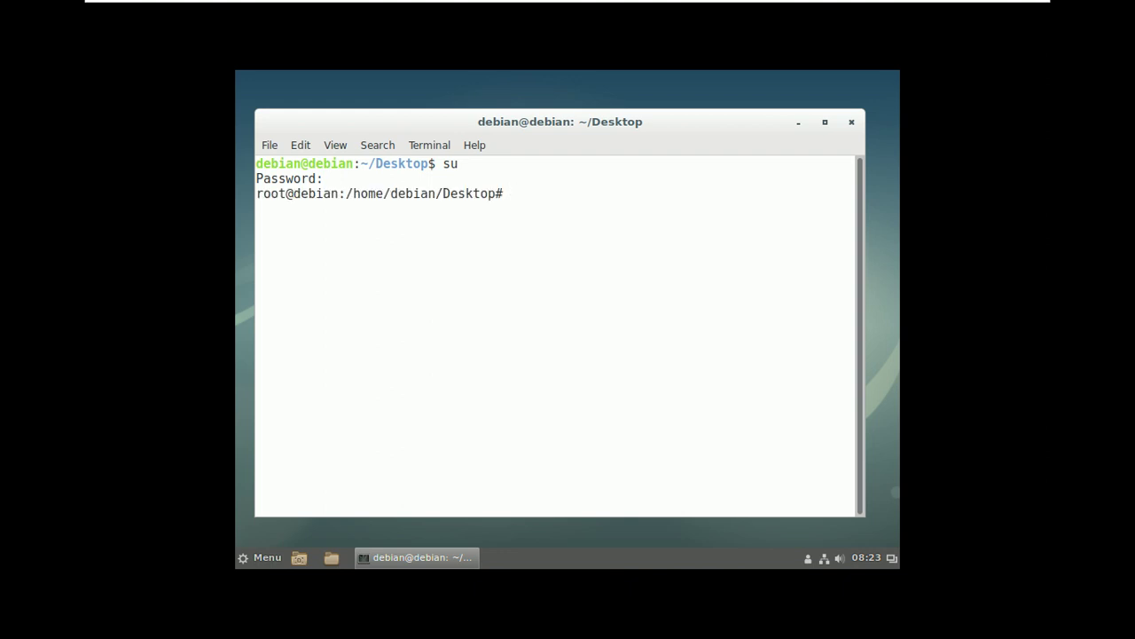
- Go to root's home directory and run apt-get update against the new repositories
type("cd")
key("Return")
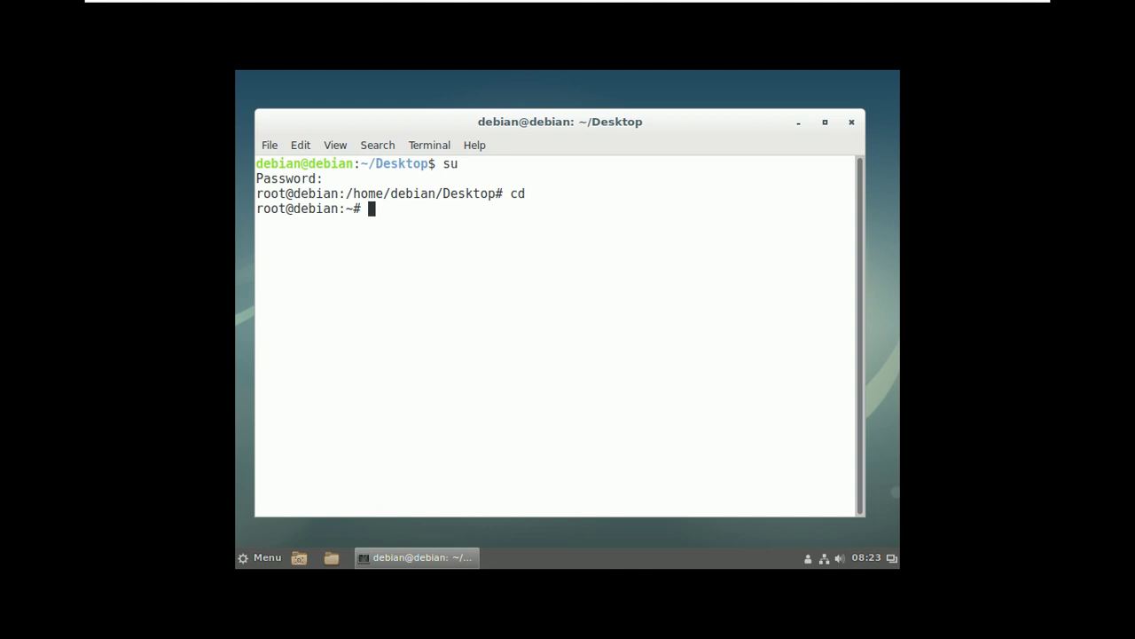
type("apt-get update")
key("Return")
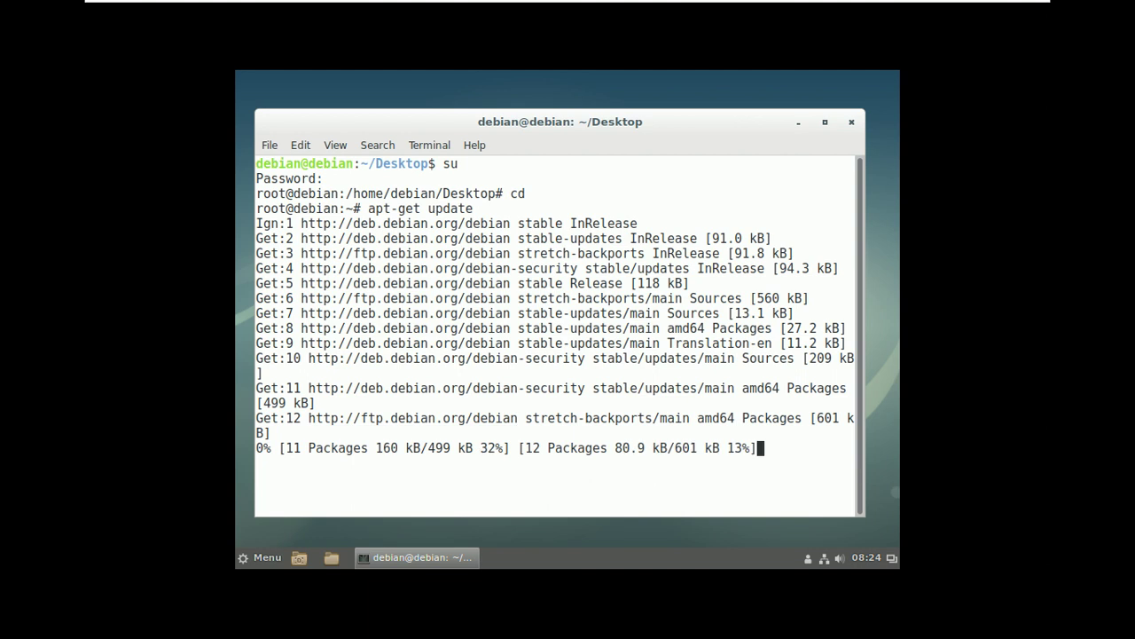
- Browse the Terminal's menu bar while the package lists download
key("alt+e")
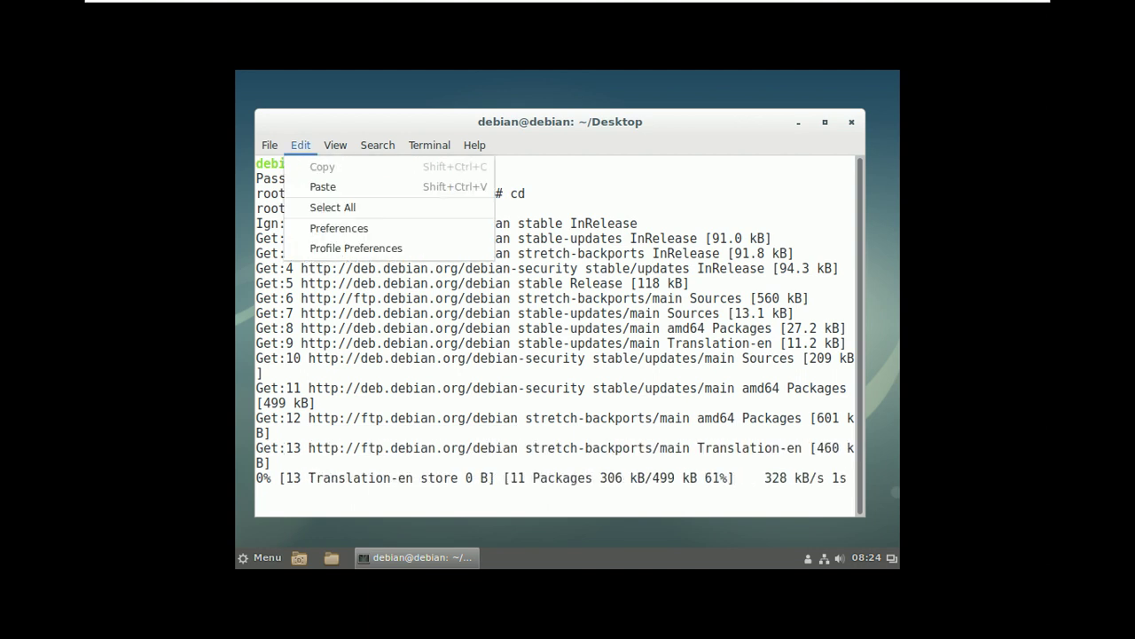
key("Right")
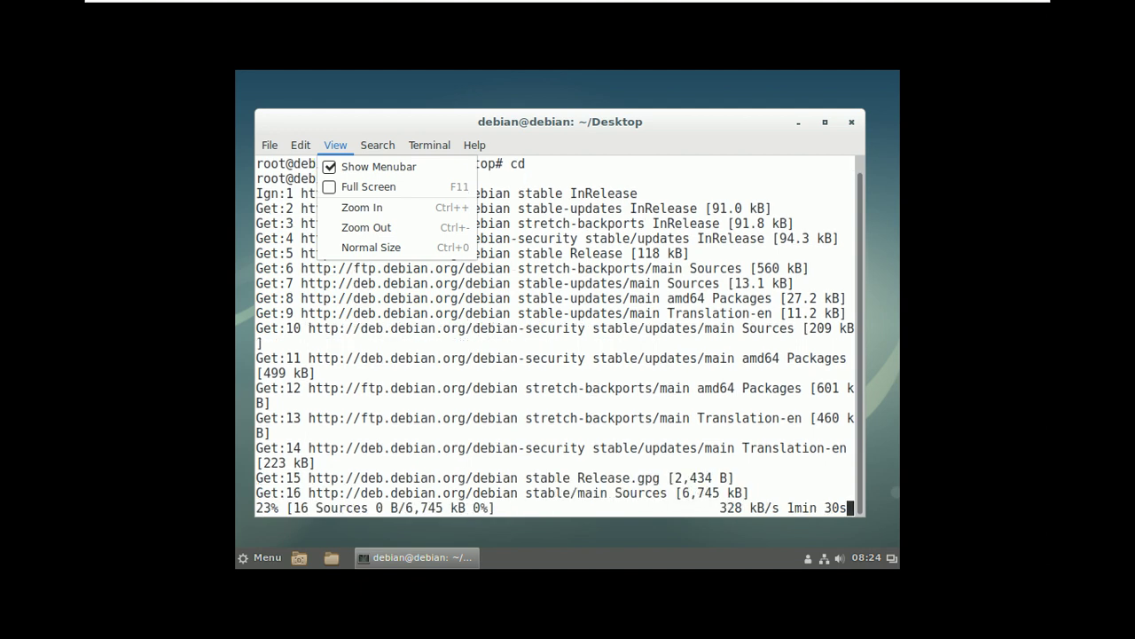
key("Left")
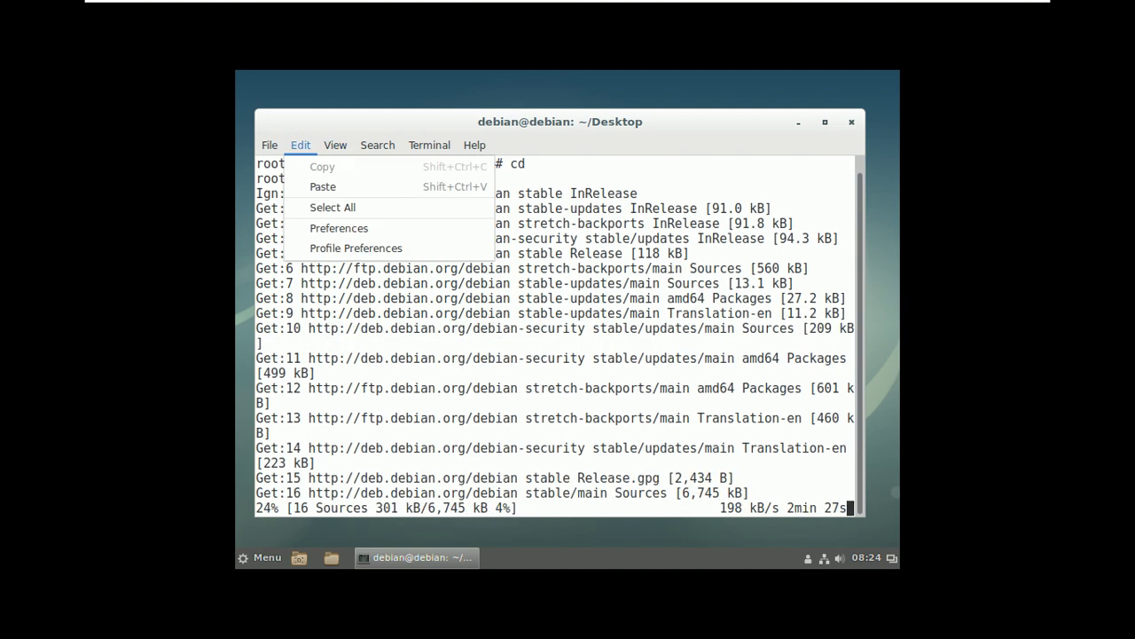
key("Left")
key("Left")
key("Left")
key("Left")
key("Left")
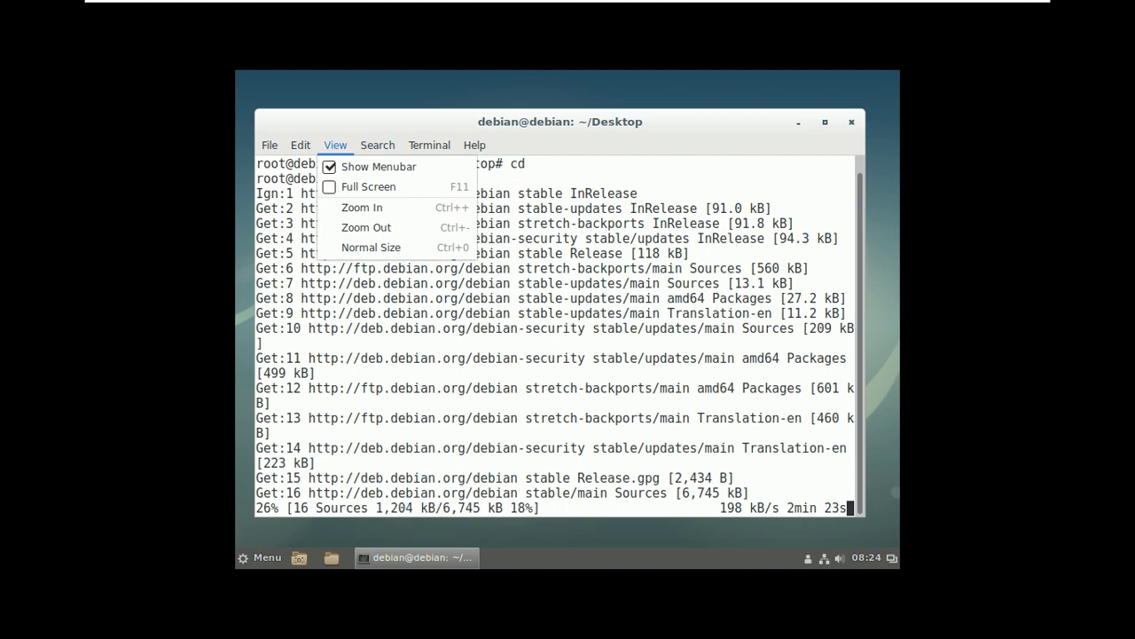
key("Right")
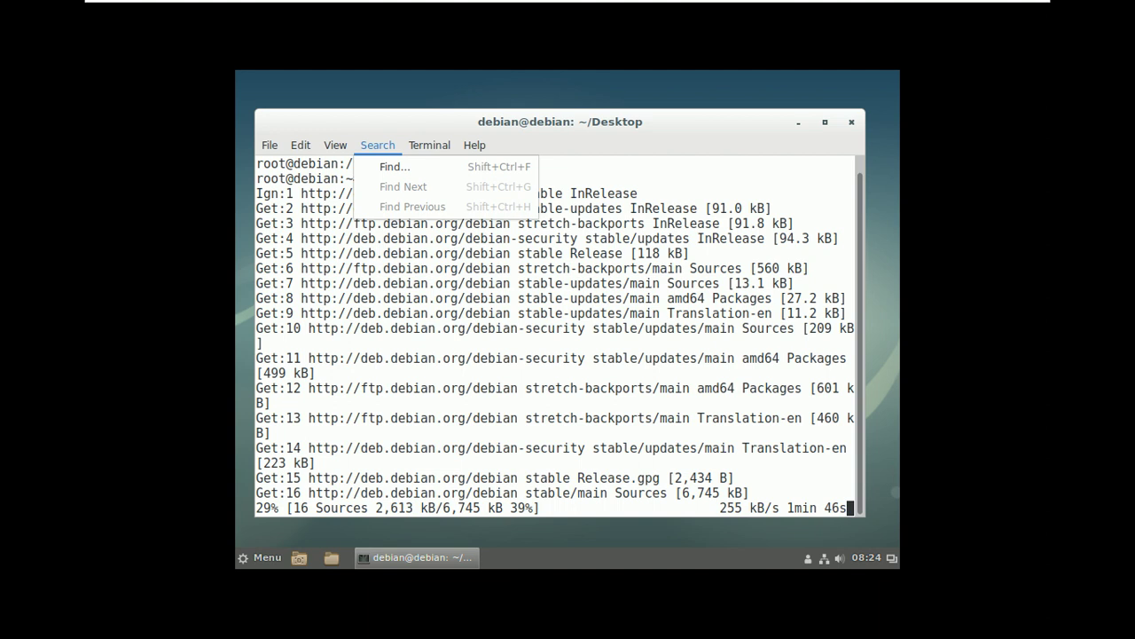
mouse_move(568, 4)
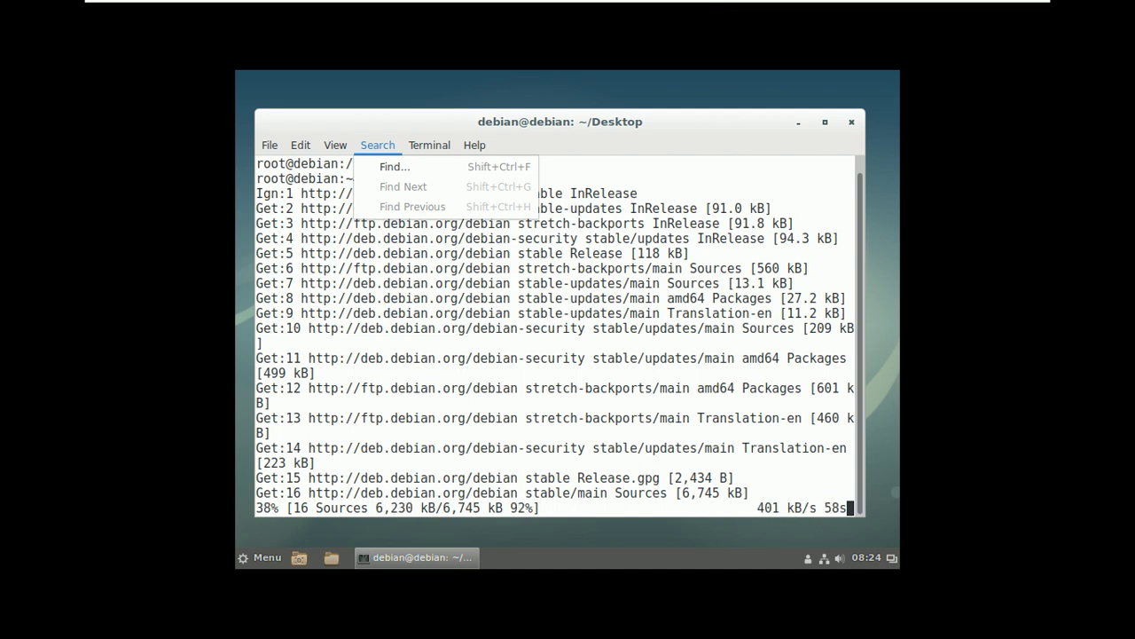
key("Right")
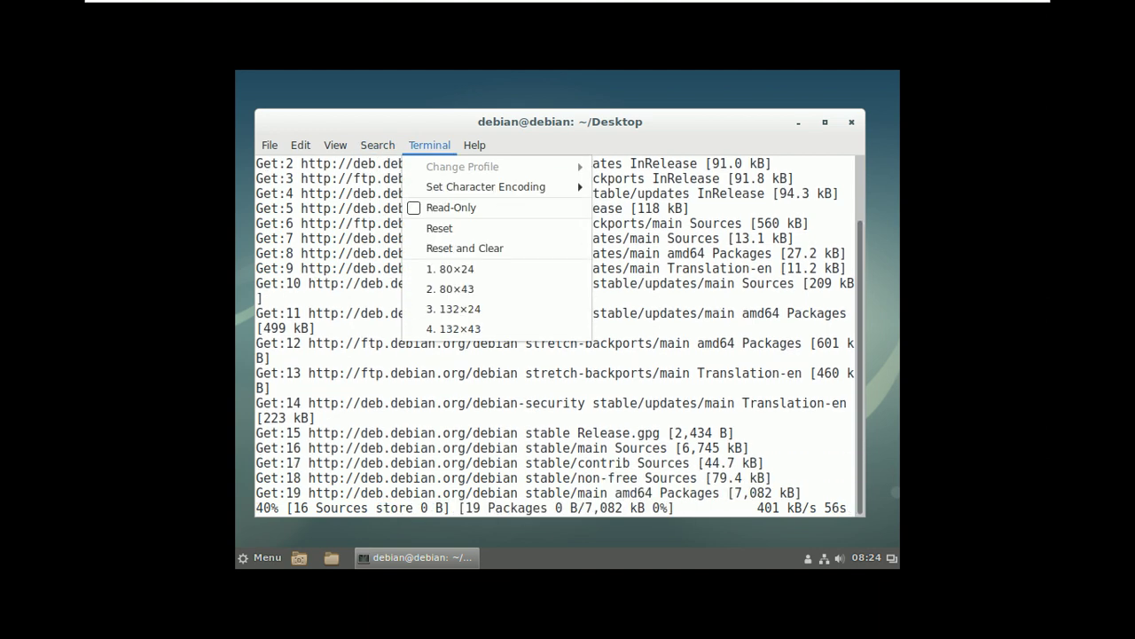